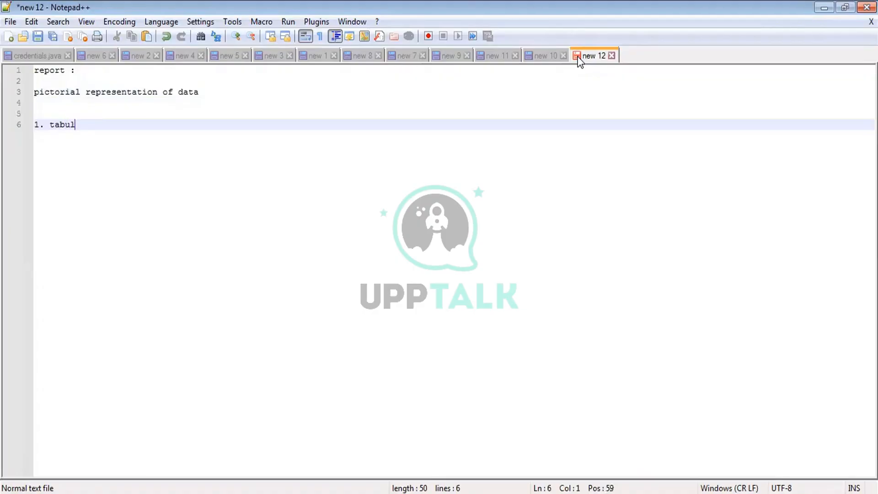
Complete the numbered list of report types with "1. tabular", "2. summary", "3. matrix" and "4. joined report"
{"action": "key", "text": "Return"}
{"action": "type", "text": "2. summary"}
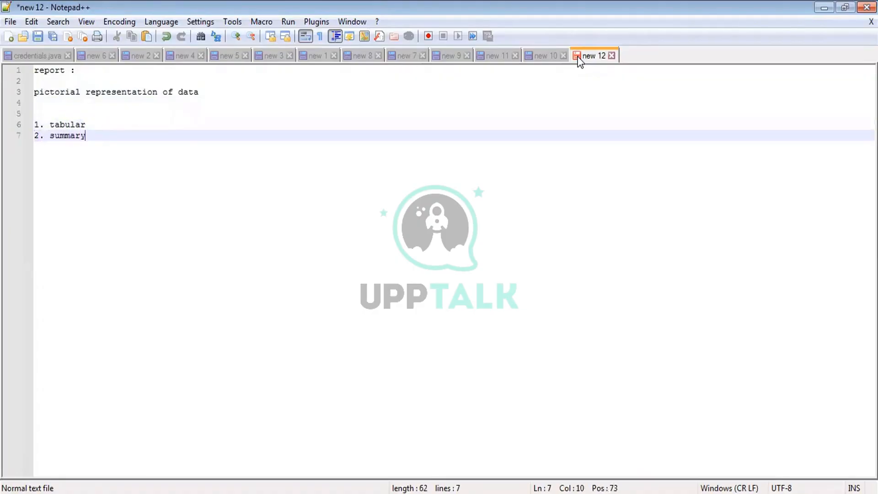
{"action": "key", "text": "Return"}
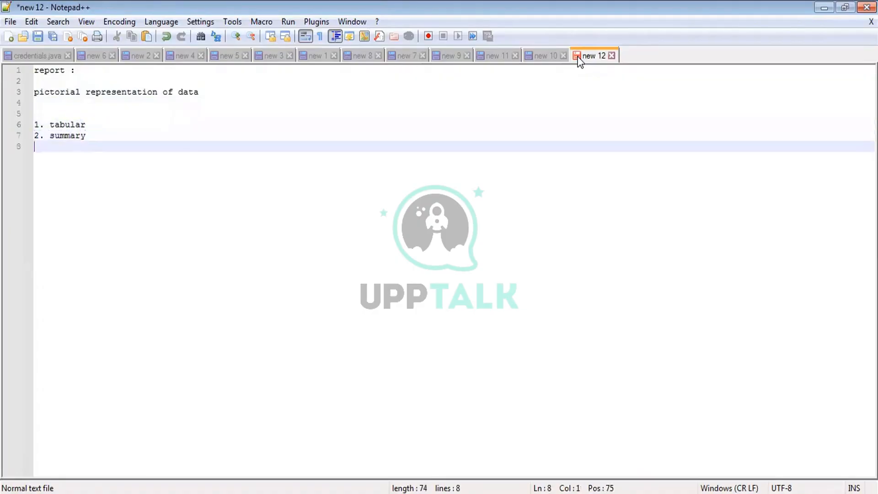
{"action": "type", "text": "3. matrix"}
{"action": "key", "text": "Return"}
{"action": "type", "text": "4. j"}
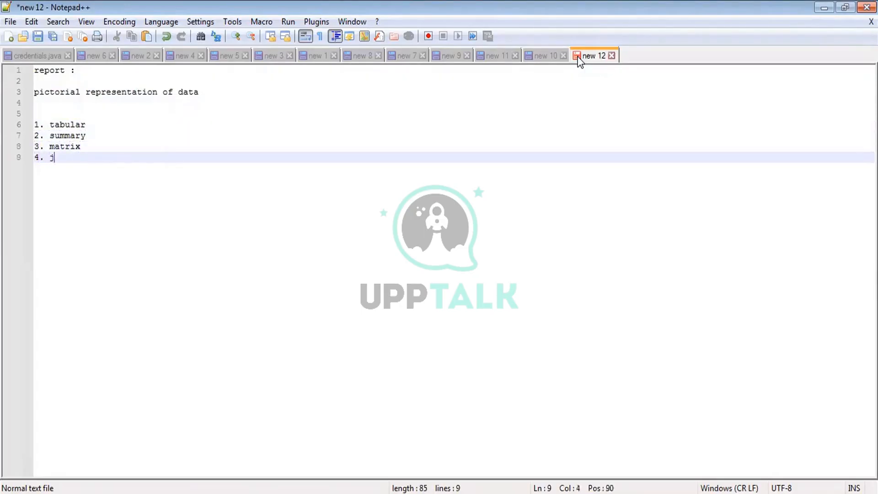
{"action": "type", "text": "oined report"}
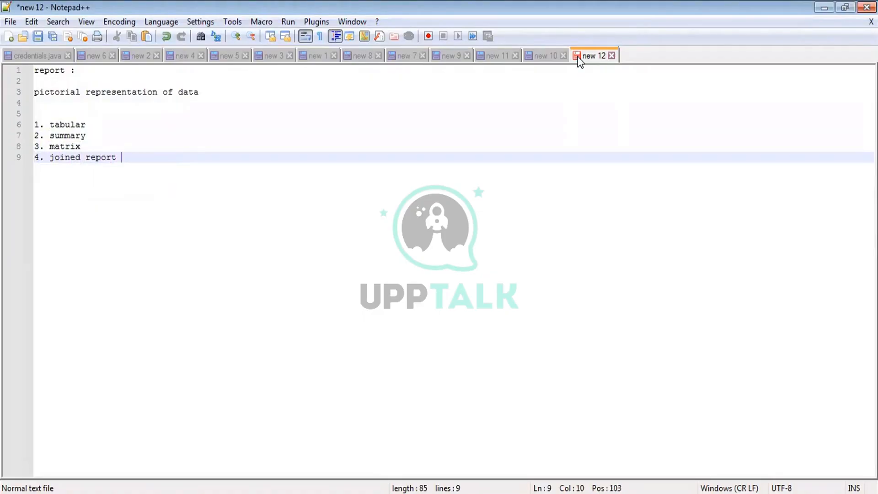
Add the description ": column . cannot group" after the tabular list item
{"action": "left_click", "coordinate": [94, 121]}
{"action": "type", "text": ": "}
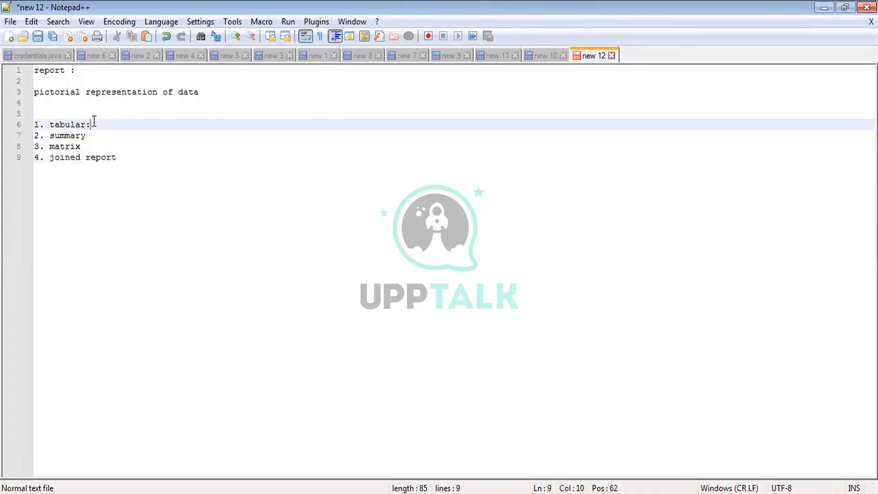
{"action": "type", "text": "column"}
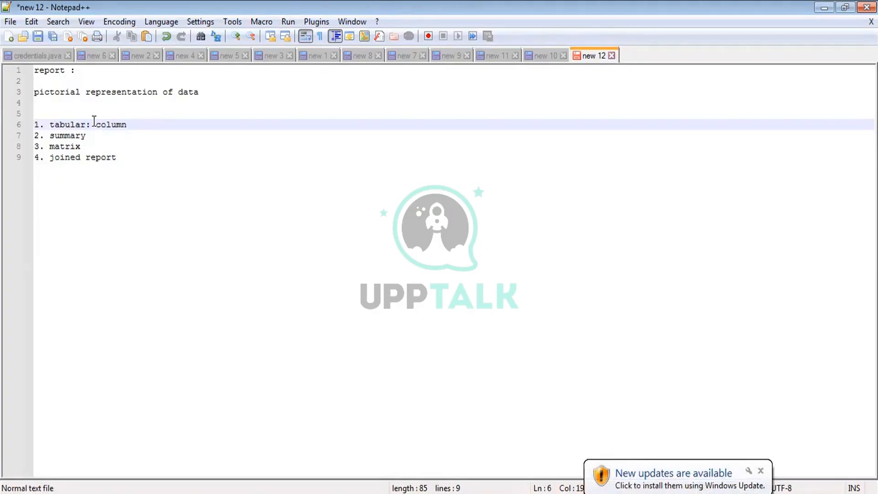
{"action": "type", "text": ". "}
{"action": "type", "text": "canno"}
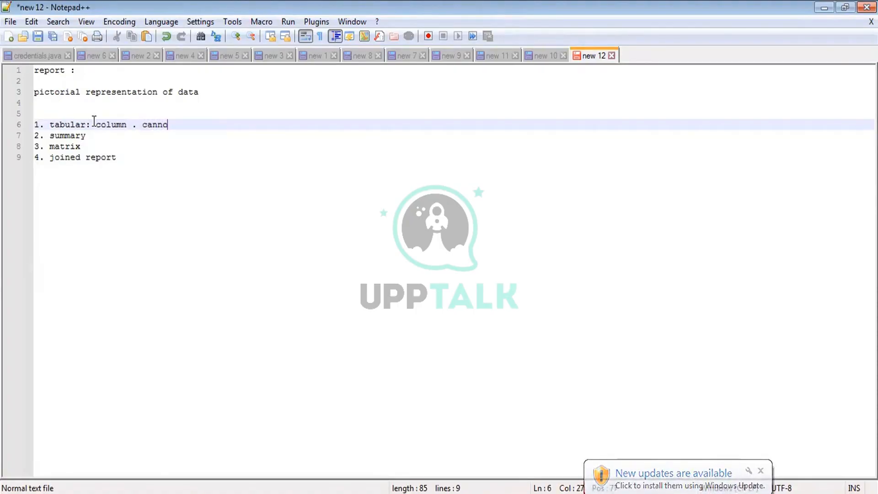
{"action": "type", "text": "t group"}
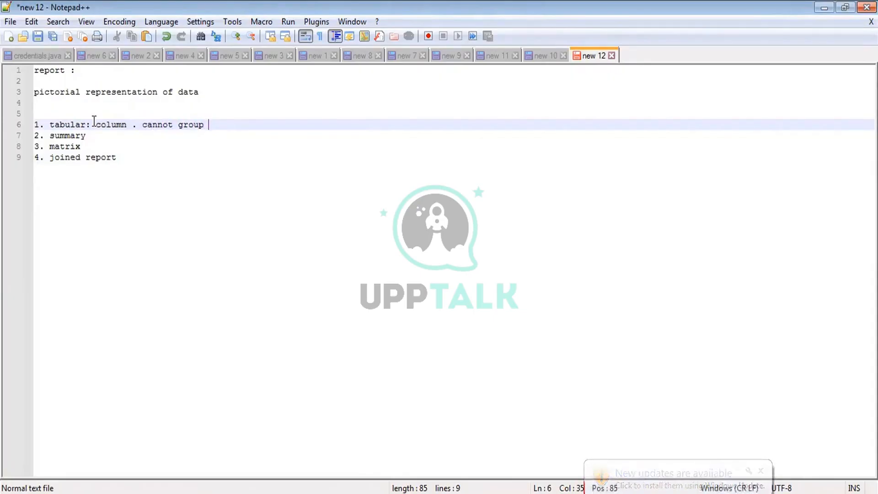
Add the description ": column, grouping rwos" after the summary list item
{"action": "left_click", "coordinate": [103, 137]}
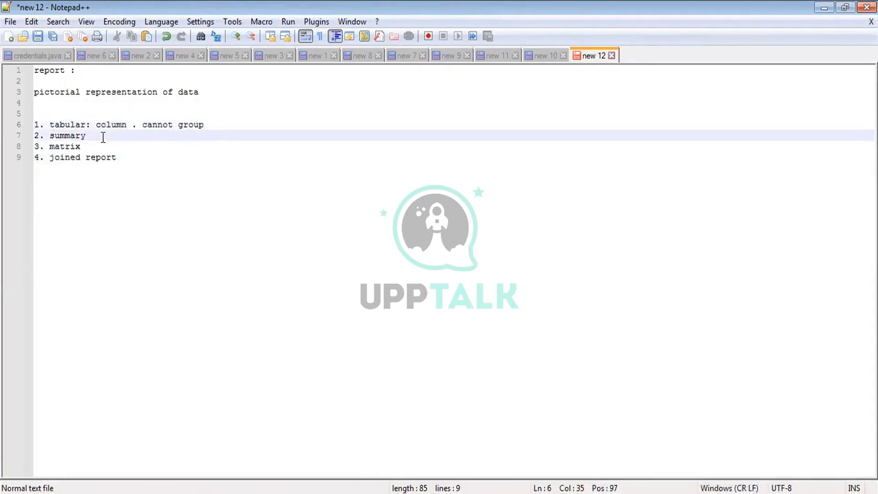
{"action": "type", "text": ": colu"}
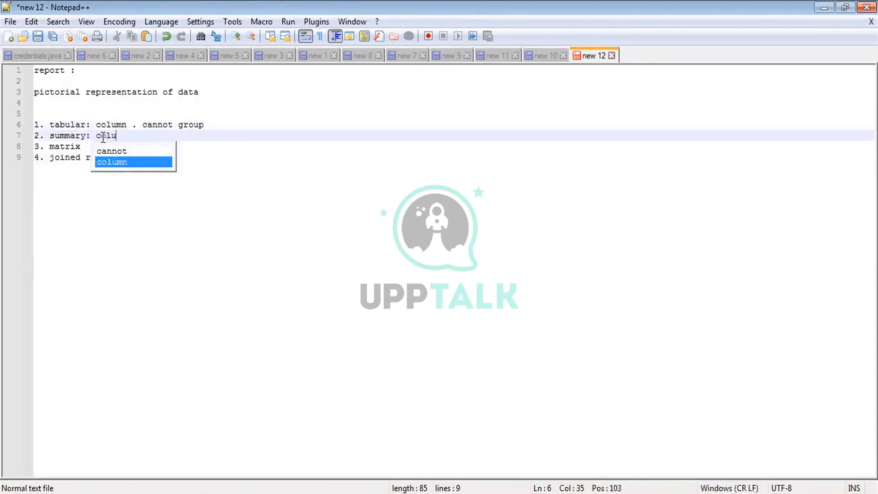
{"action": "type", "text": "mn, gr"}
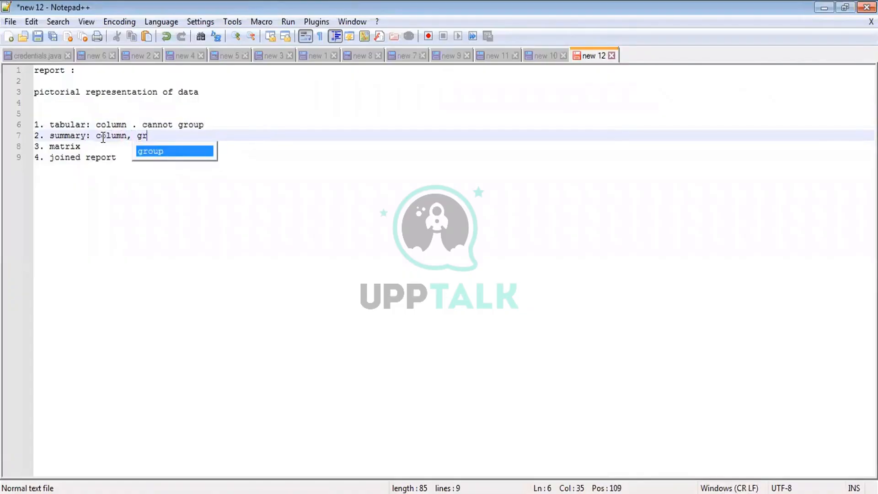
{"action": "type", "text": "ouping rwos"}
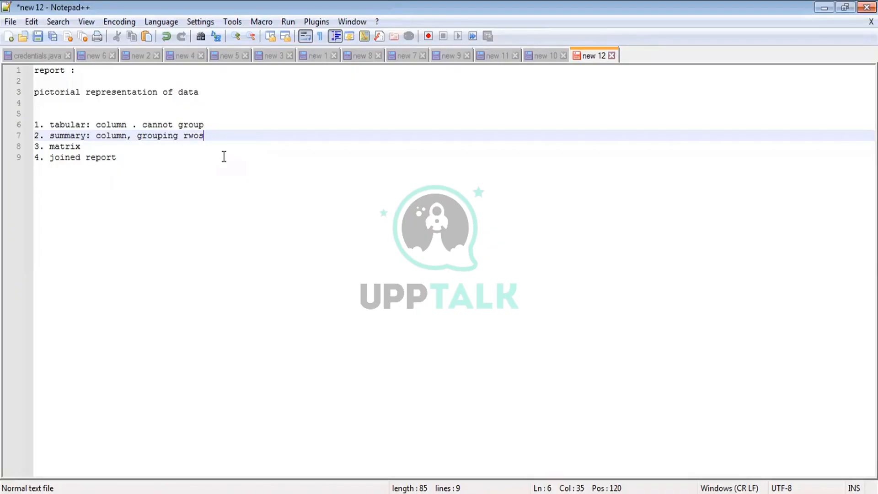
Add the description ": columns , grouping rows and coluumns both" after the matrix list item
{"action": "left_click", "coordinate": [95, 146]}
{"action": "type", "text": ": c"}
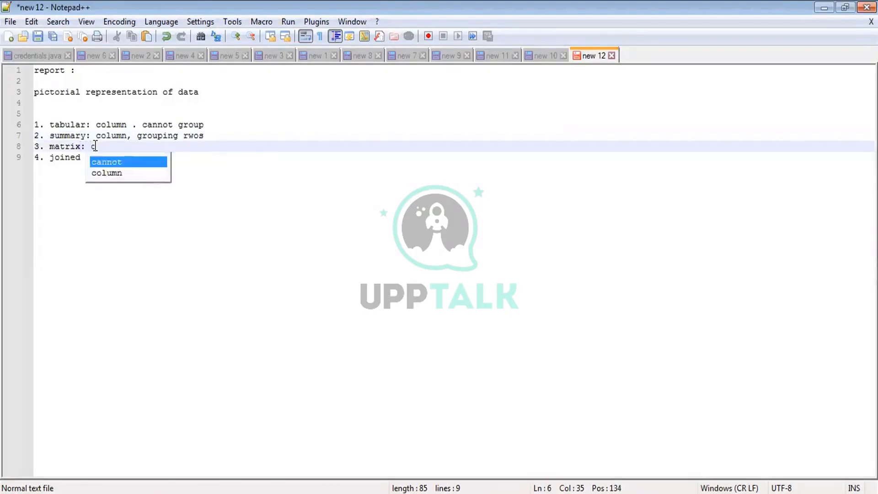
{"action": "type", "text": "olumns , "}
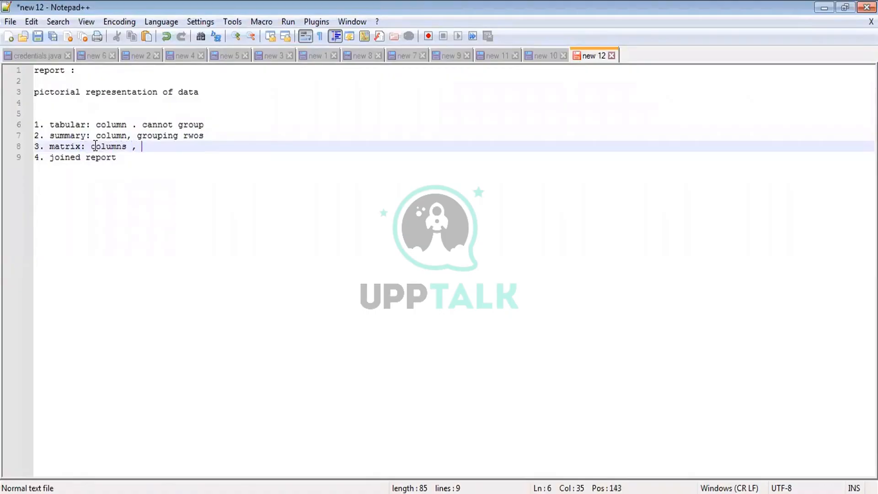
{"action": "type", "text": "groupin"}
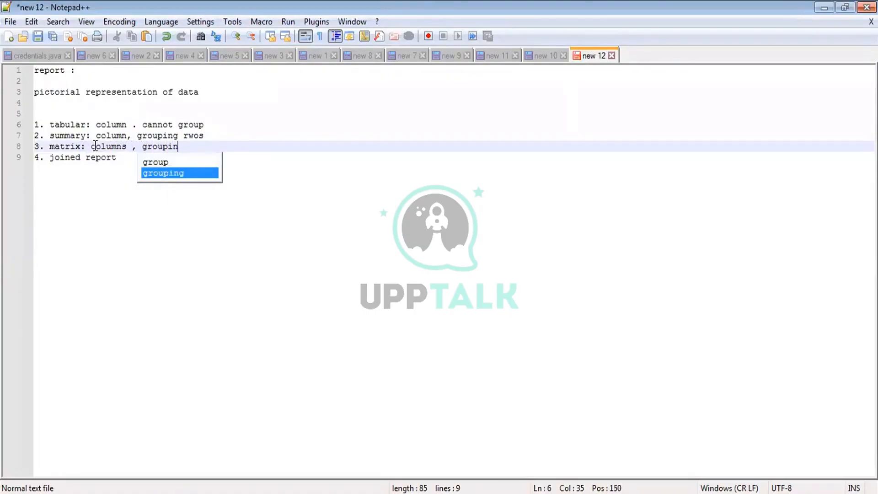
{"action": "type", "text": "g ro"}
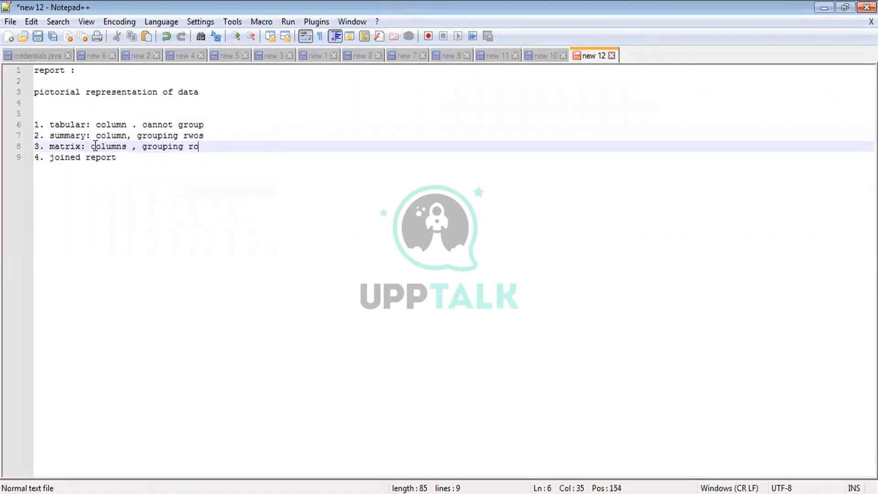
{"action": "type", "text": "ws and coluumns both"}
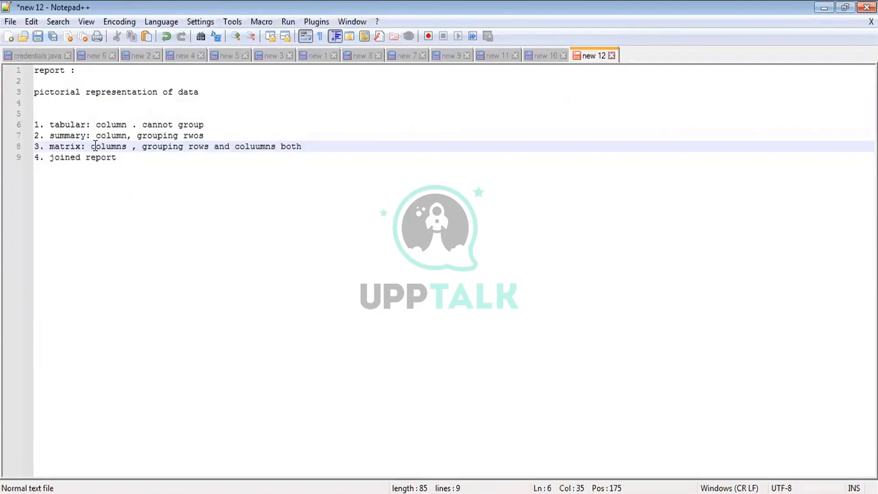
Describe the joined report item as ": two reports" and add three line breaks below the list
{"action": "left_click", "coordinate": [126, 158]}
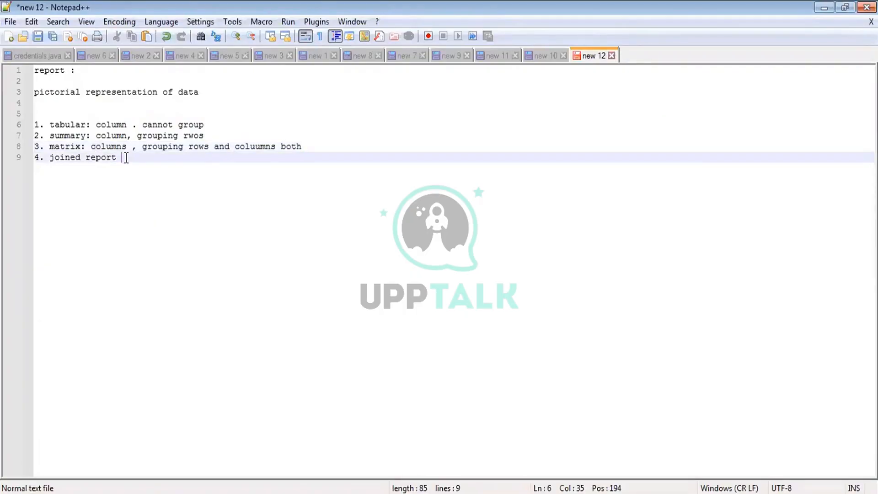
{"action": "type", "text": ": two reports , jo"}
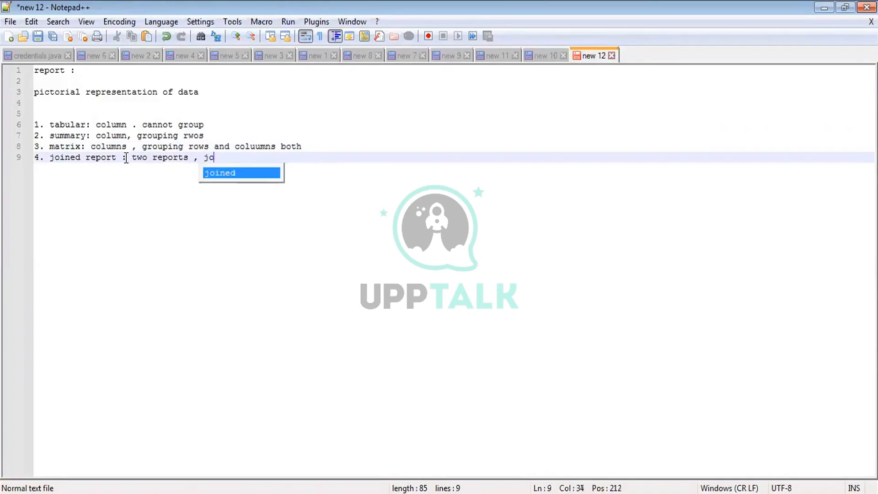
{"action": "key", "text": "BackSpace"}
{"action": "key", "text": "BackSpace"}
{"action": "key", "text": "BackSpace"}
{"action": "key", "text": "BackSpace"}
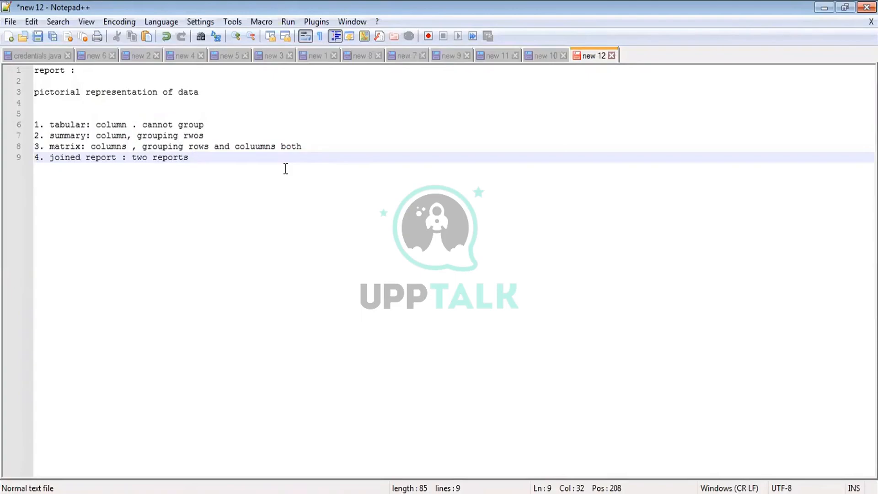
{"action": "key", "text": "Return"}
{"action": "key", "text": "Return"}
{"action": "key", "text": "Return"}
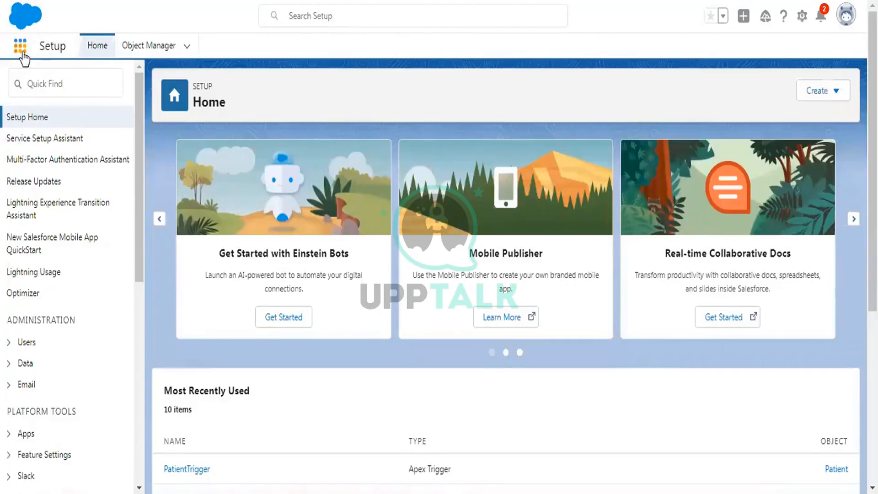
Switch to Salesforce, open the Patient Details list and view the details of its first record
{"action": "left_click", "coordinate": [20, 46]}
{"action": "type", "text": "report"}
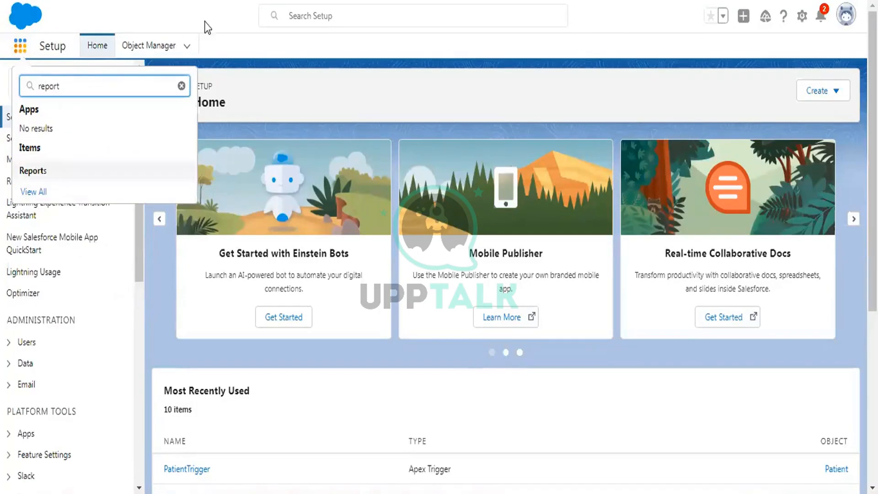
{"action": "double_click", "coordinate": [92, 84]}
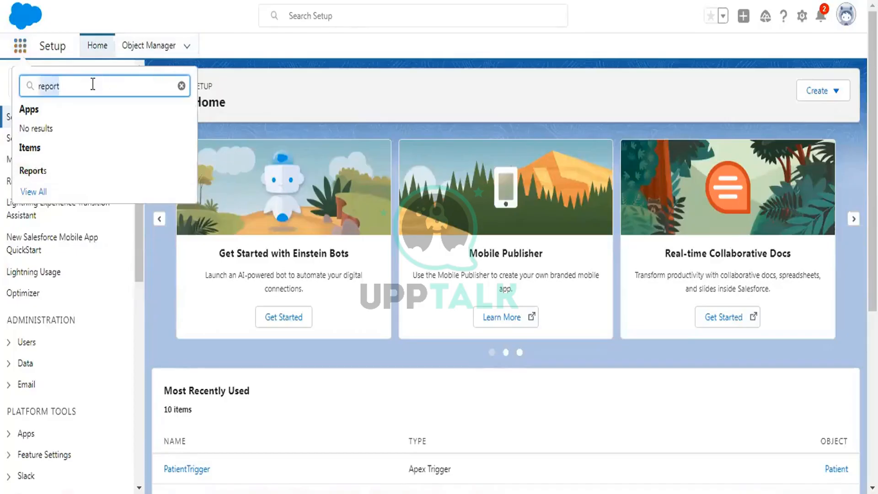
{"action": "type", "text": "patient de"}
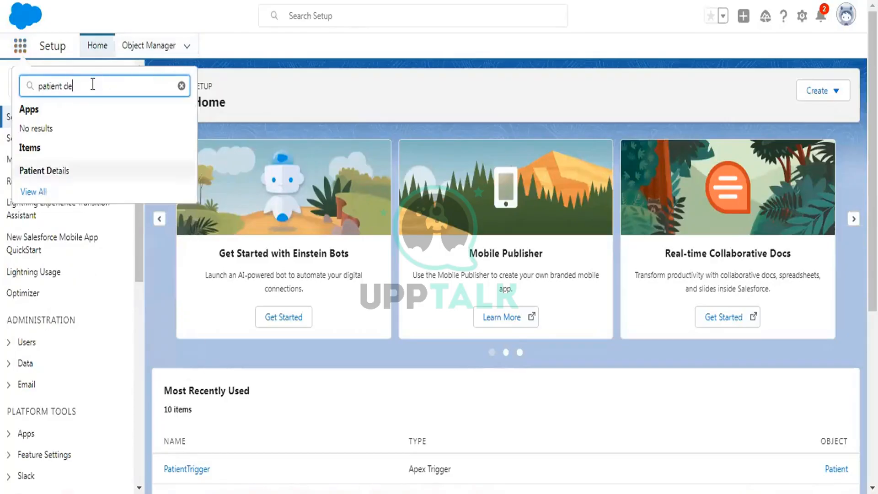
{"action": "left_click", "coordinate": [79, 172]}
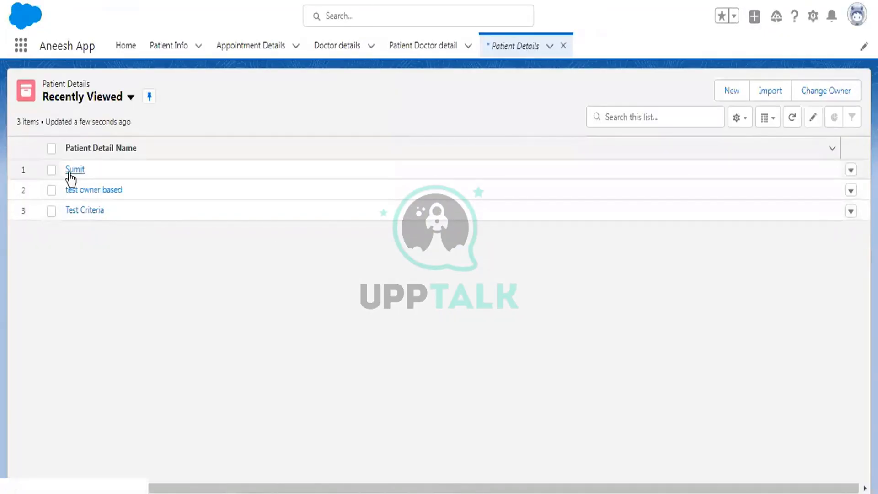
{"action": "left_click", "coordinate": [72, 170]}
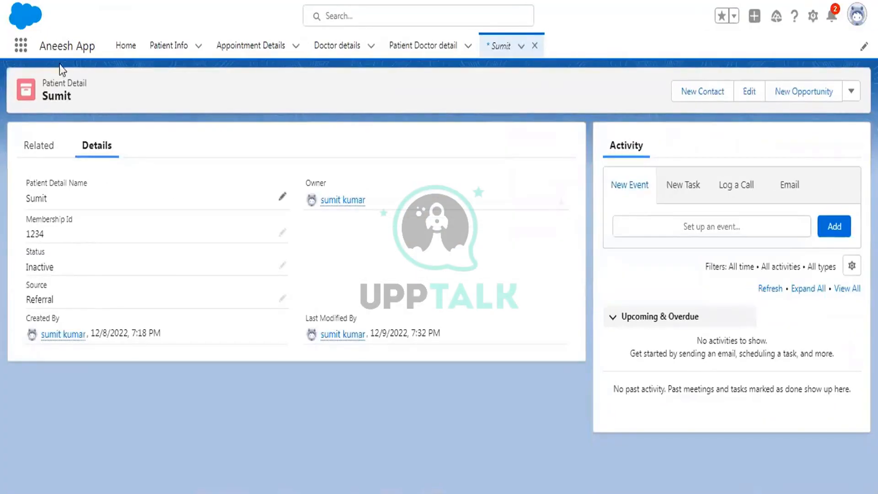
Open Reports, start creating a new report, and close the patient record's tab
{"action": "left_click", "coordinate": [18, 49]}
{"action": "type", "text": "report"}
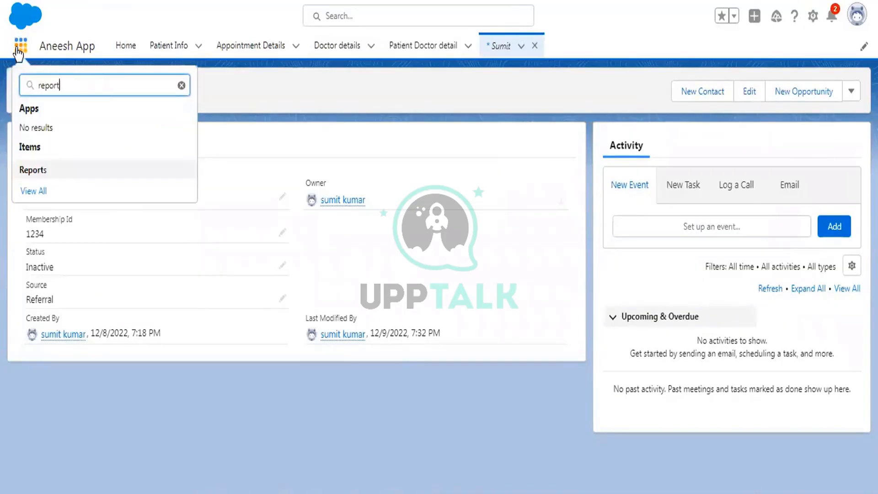
{"action": "left_click", "coordinate": [45, 171]}
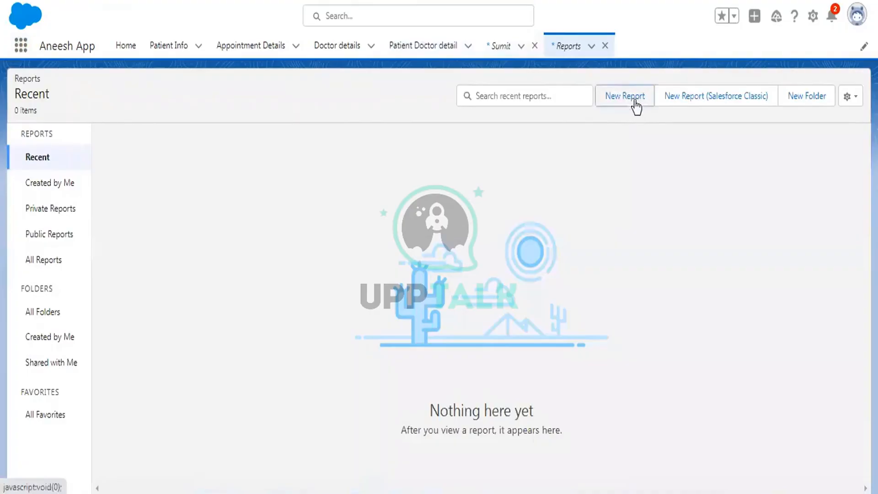
{"action": "left_click", "coordinate": [635, 104]}
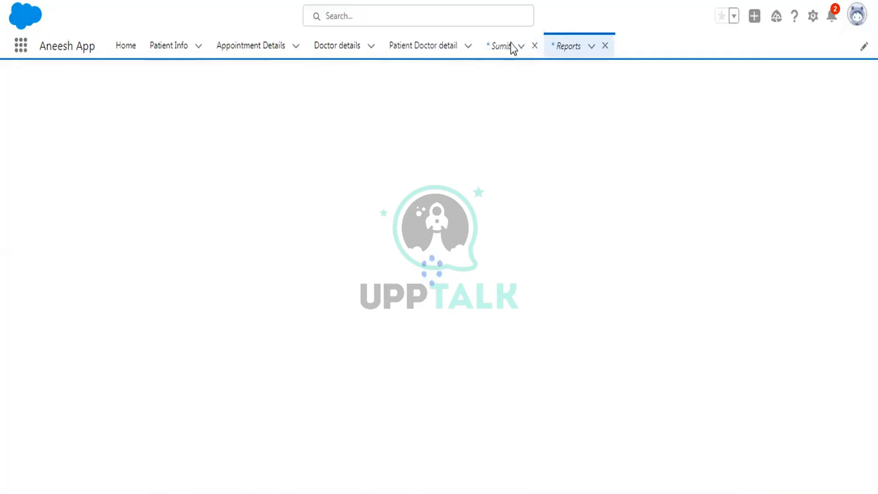
{"action": "left_click", "coordinate": [535, 45]}
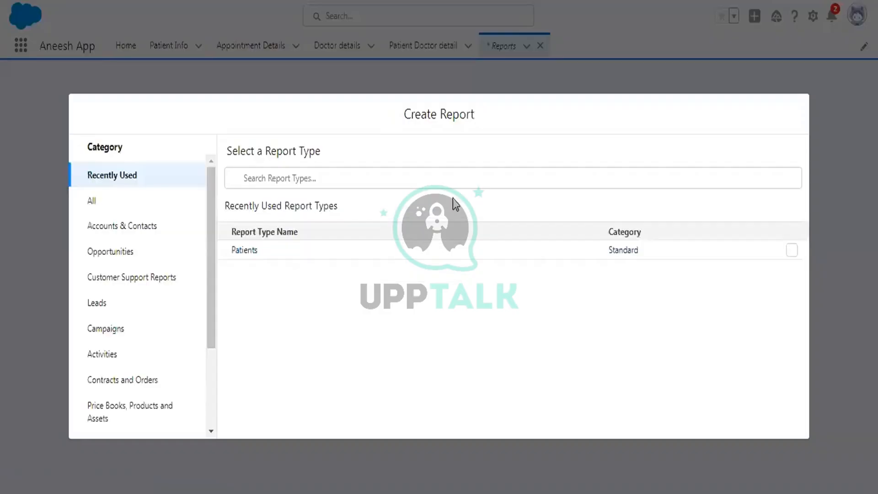
Search the report types for "patient det" and widen the category to All
{"action": "left_click", "coordinate": [271, 173]}
{"action": "type", "text": "pa"}
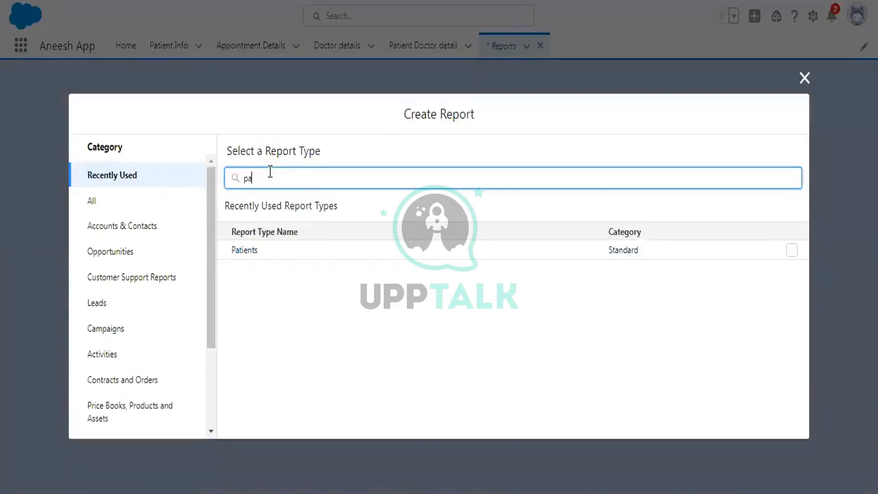
{"action": "type", "text": "tientset"}
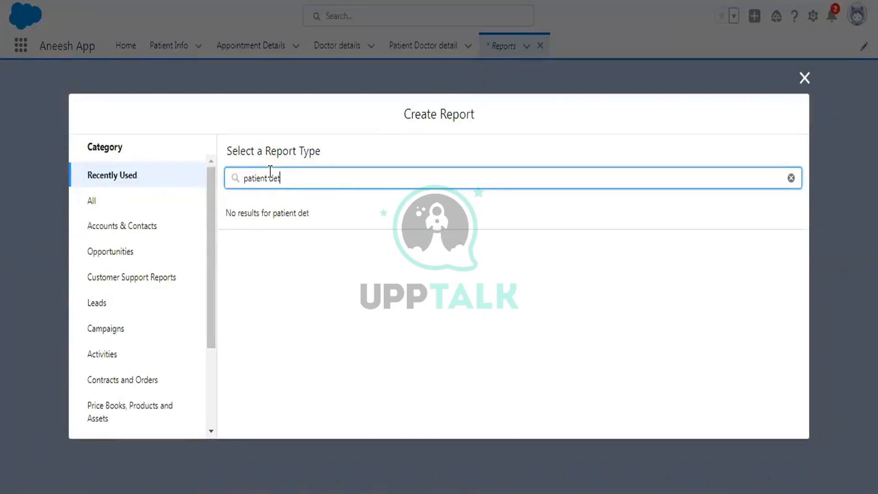
{"action": "left_click", "coordinate": [127, 213]}
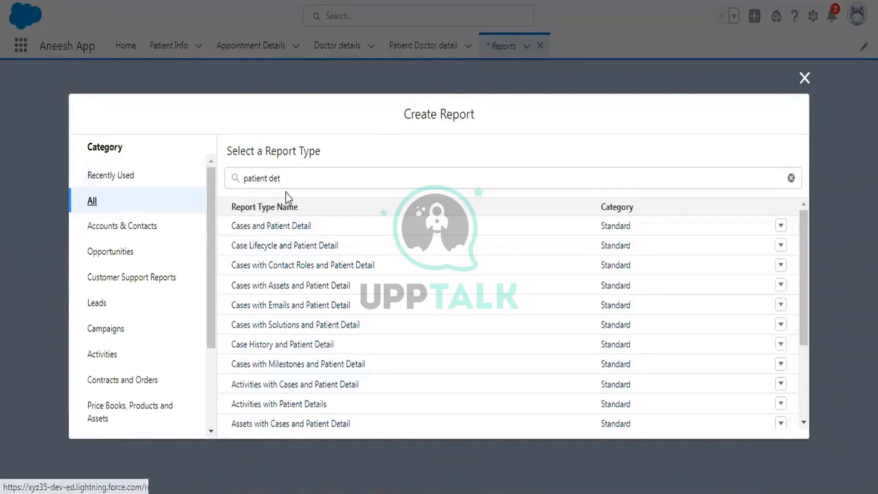
Search the report types for "patient de" and start a report with the Patient Details type
{"action": "left_click", "coordinate": [304, 181]}
{"action": "type", "text": "patie"}
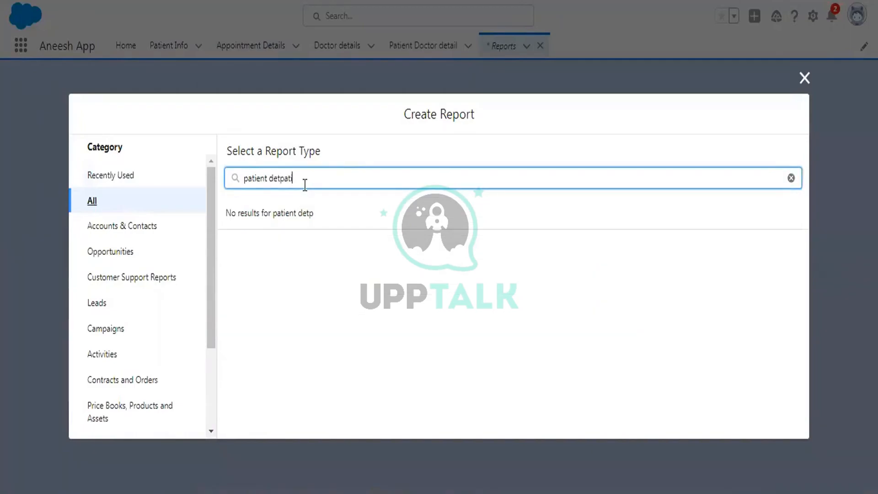
{"action": "key", "text": "ctrl+shift+Left"}
{"action": "key", "text": "ctrl+shift+Left"}
{"action": "type", "text": "pa"}
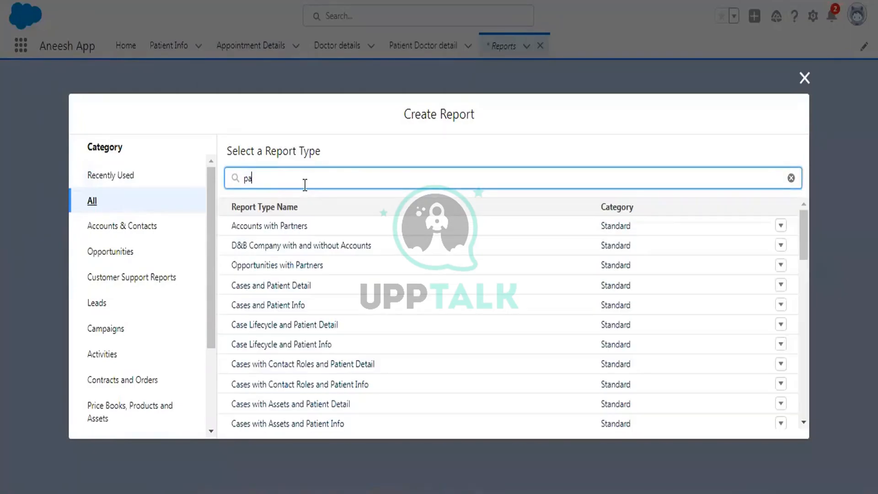
{"action": "type", "text": "tient de"}
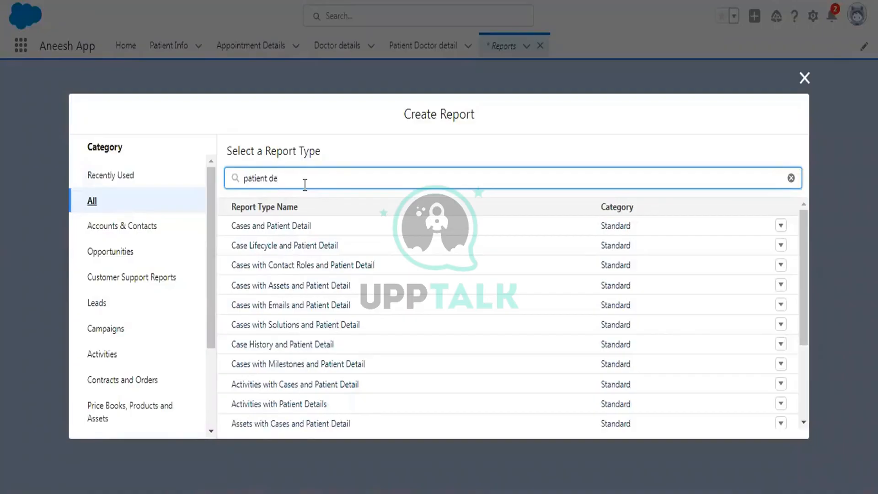
{"action": "scroll", "coordinate": [342, 270], "scroll_direction": "down", "scroll_amount": 3}
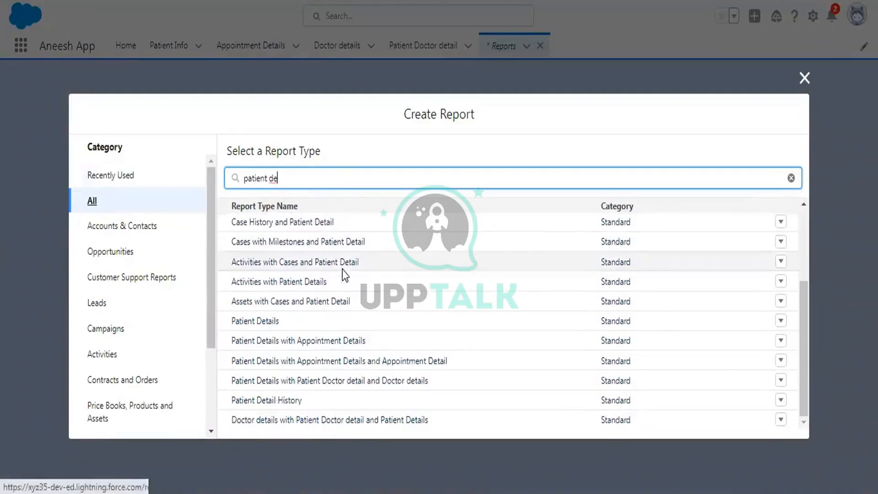
{"action": "left_click", "coordinate": [253, 323]}
{"action": "left_click", "coordinate": [663, 229]}
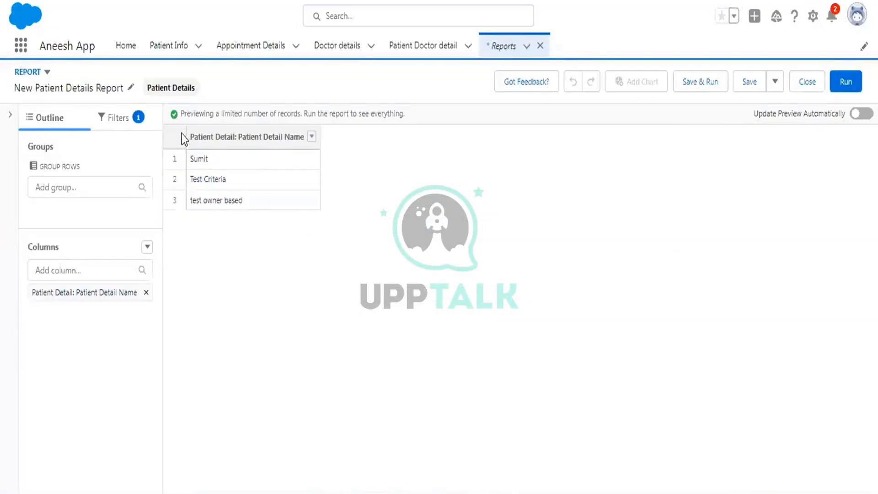
Add the Source, Status and Membership Id columns to the report
{"action": "left_click", "coordinate": [122, 269]}
{"action": "left_click", "coordinate": [66, 353]}
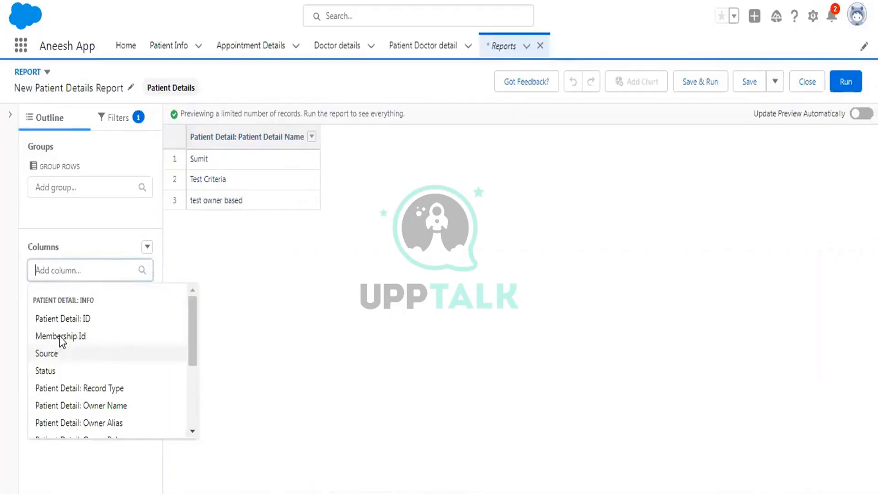
{"action": "left_click", "coordinate": [72, 270]}
{"action": "left_click", "coordinate": [57, 353]}
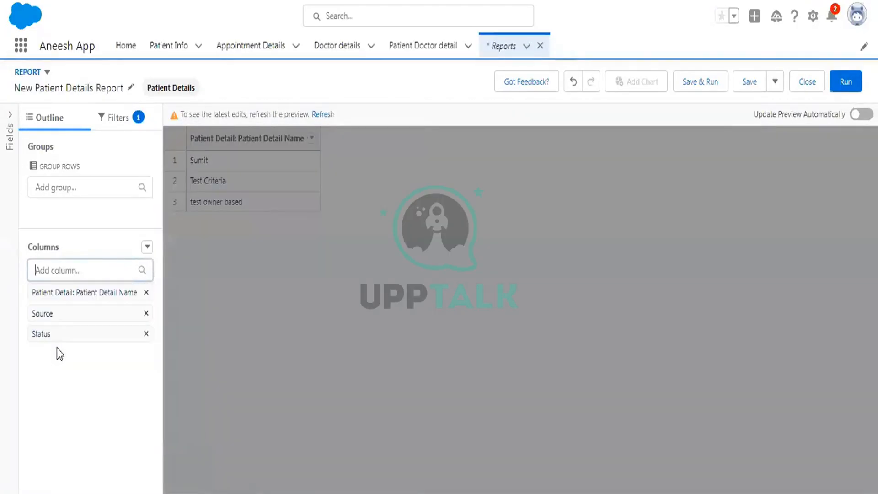
{"action": "left_click", "coordinate": [72, 271]}
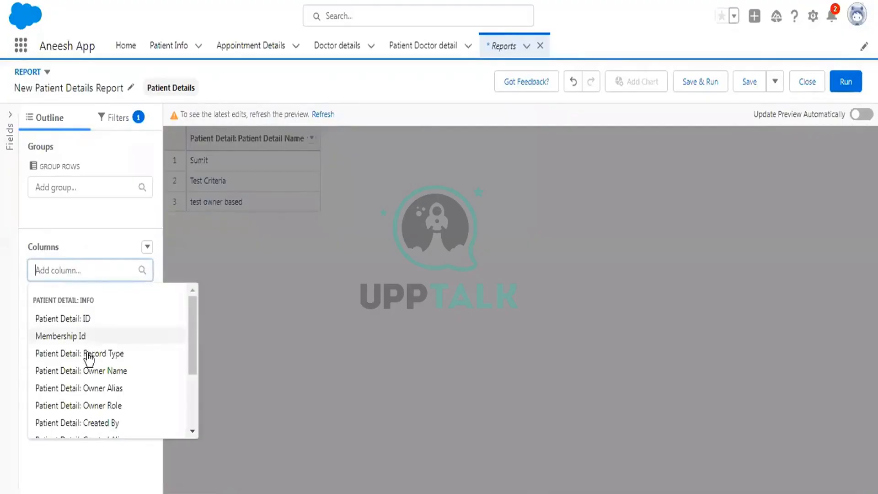
{"action": "left_click", "coordinate": [69, 335]}
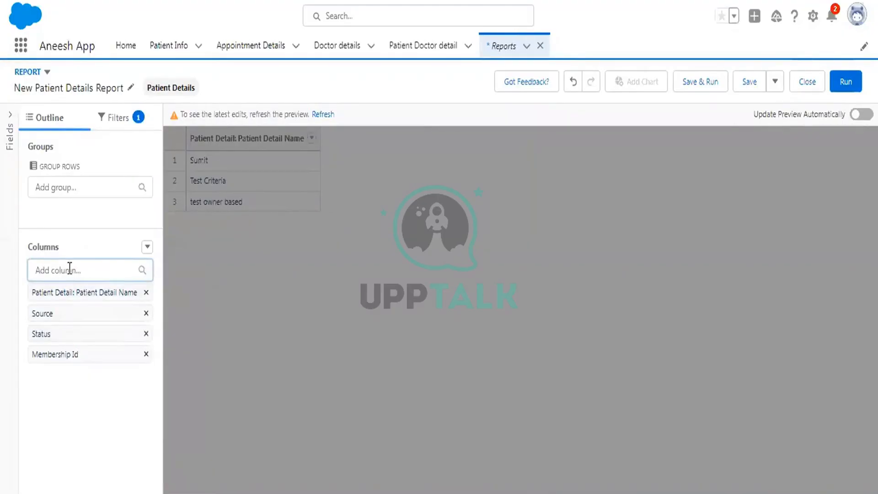
{"action": "left_click", "coordinate": [260, 276]}
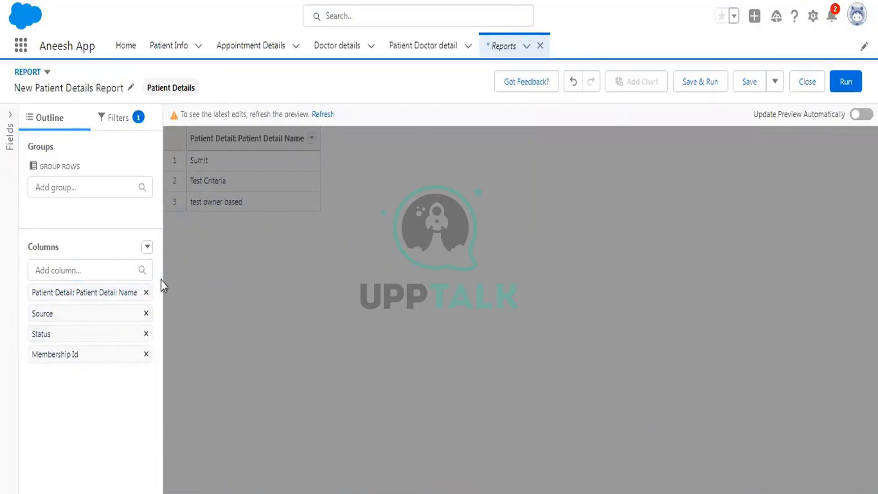
Run the report to view its tabular output and return to editing it
{"action": "left_click", "coordinate": [147, 247]}
{"action": "left_click", "coordinate": [57, 110]}
{"action": "left_click", "coordinate": [840, 87]}
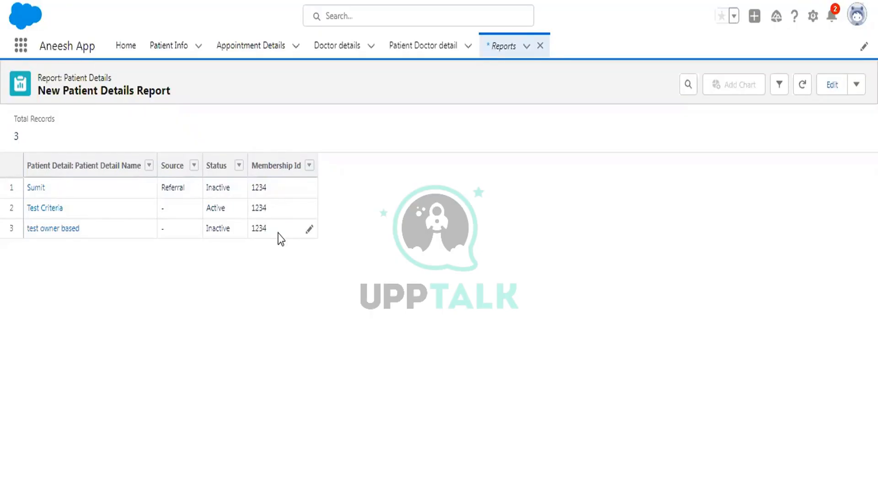
{"action": "left_click", "coordinate": [821, 93]}
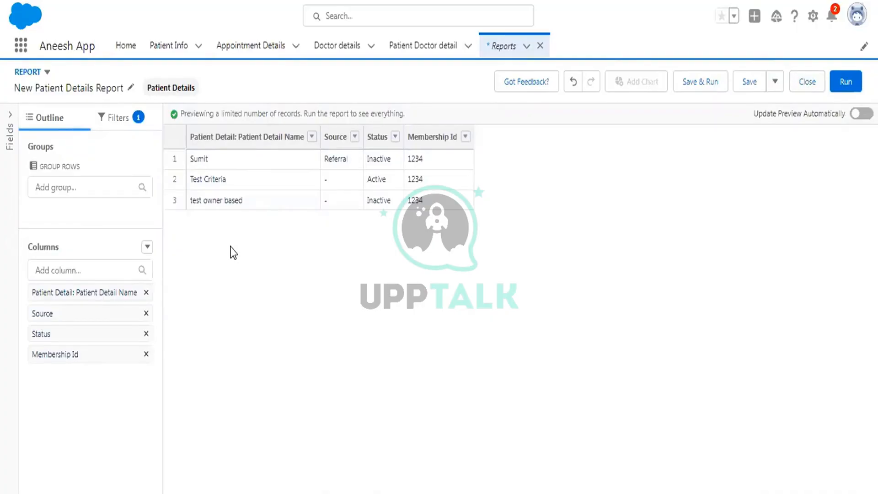
{"action": "left_click", "coordinate": [355, 136]}
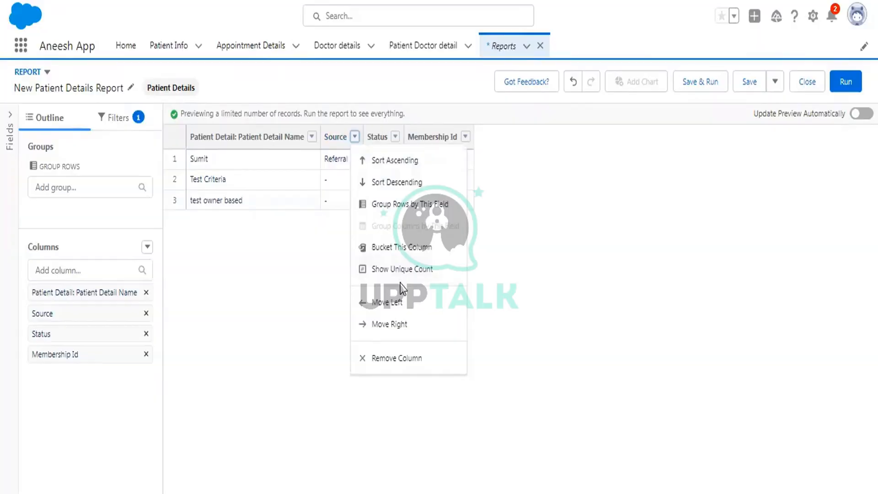
{"action": "left_click", "coordinate": [415, 248]}
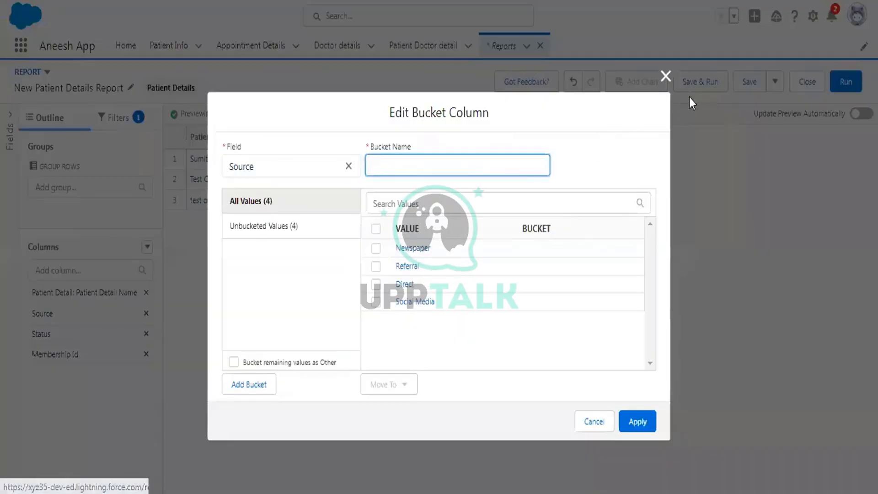
{"action": "left_click", "coordinate": [664, 75]}
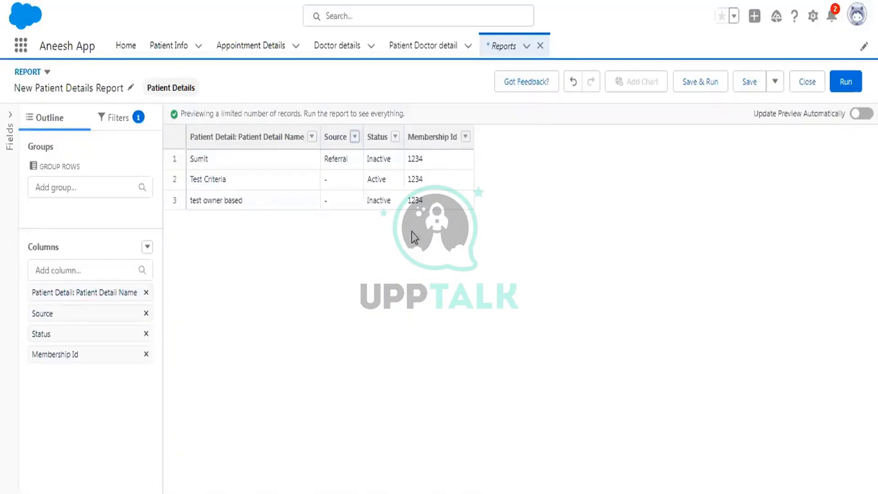
{"action": "left_click", "coordinate": [147, 247]}
{"action": "left_click", "coordinate": [228, 260]}
Group the report's rows by Status and run the report
{"action": "left_click", "coordinate": [355, 137]}
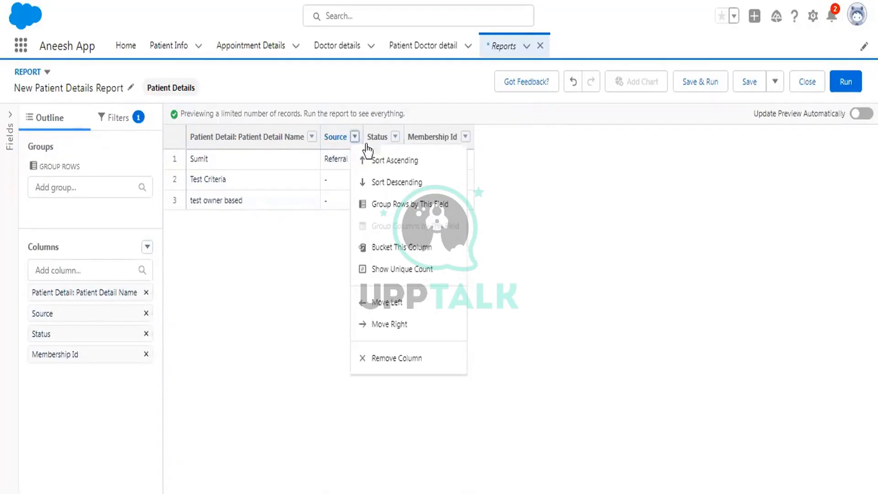
{"action": "left_click", "coordinate": [395, 137]}
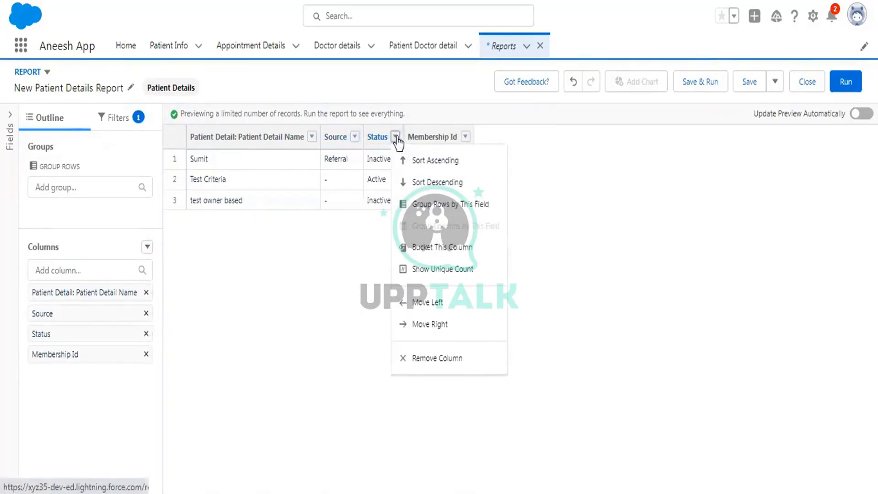
{"action": "left_click", "coordinate": [429, 208]}
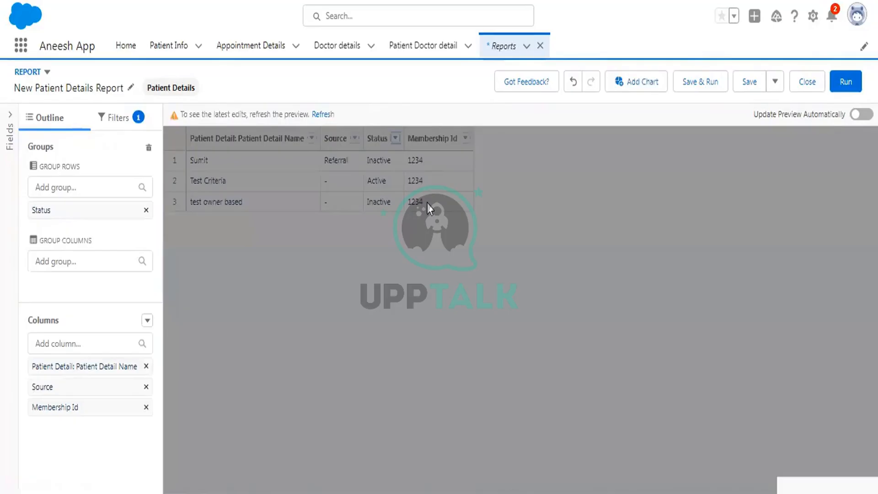
{"action": "left_click", "coordinate": [68, 265]}
{"action": "left_click", "coordinate": [75, 221]}
{"action": "left_click", "coordinate": [845, 90]}
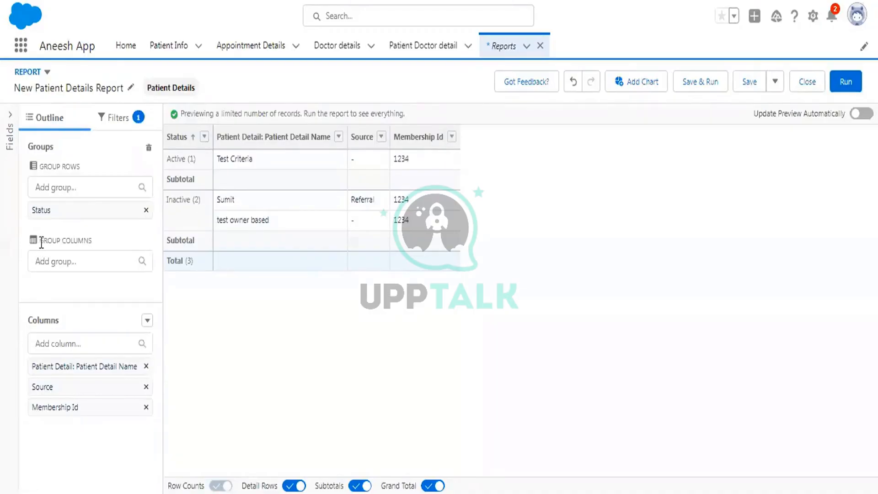
Group the report's columns by Source and run the resulting matrix report
{"action": "left_click_drag", "start_coordinate": [36, 239], "coordinate": [95, 242]}
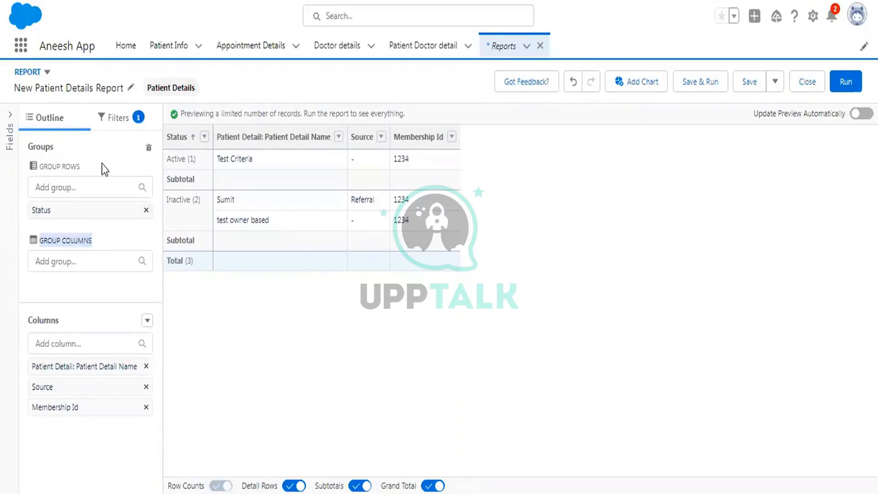
{"action": "left_click", "coordinate": [77, 260]}
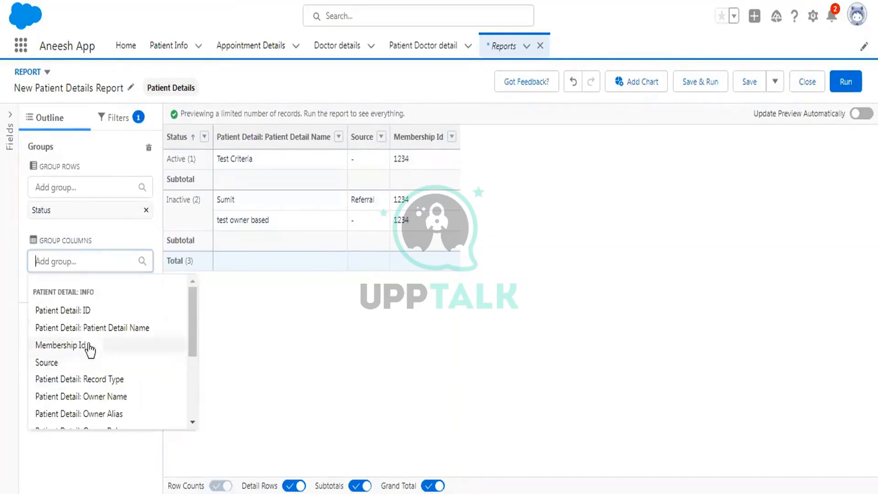
{"action": "scroll", "coordinate": [91, 347], "scroll_direction": "down", "scroll_amount": 3}
{"action": "scroll", "coordinate": [95, 375], "scroll_direction": "up", "scroll_amount": 5}
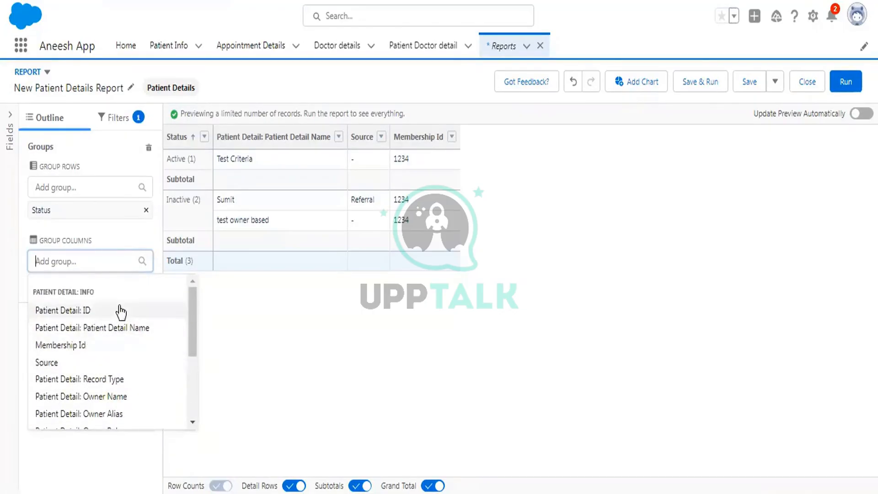
{"action": "left_click", "coordinate": [56, 364]}
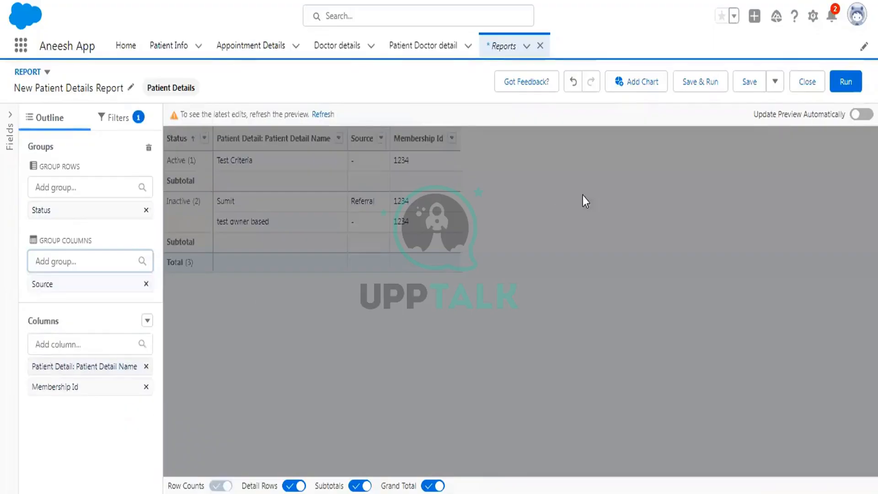
{"action": "left_click", "coordinate": [844, 82]}
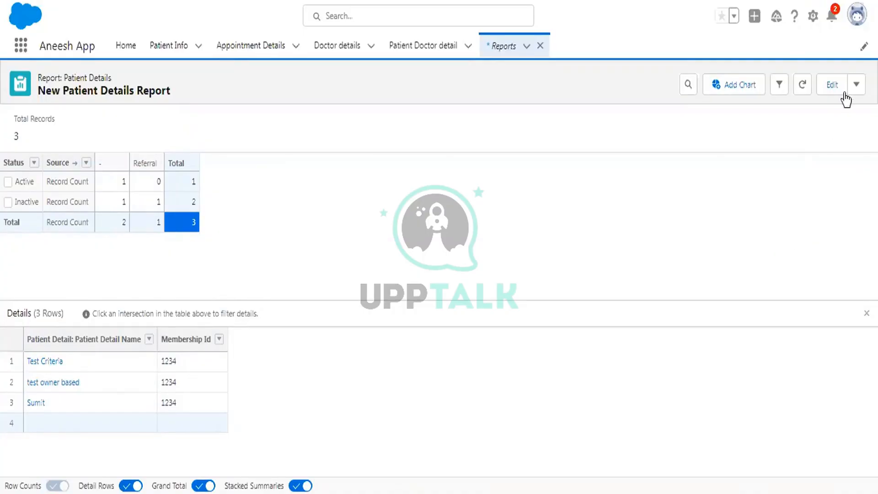
Reopen the report for editing and duplicate its browser tab
{"action": "left_click", "coordinate": [832, 85]}
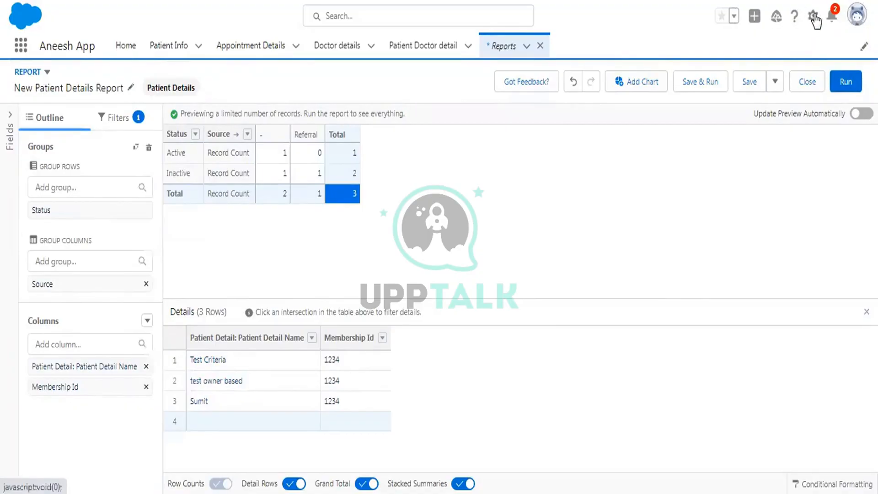
{"action": "left_click", "coordinate": [813, 19]}
{"action": "left_click", "coordinate": [855, 19]}
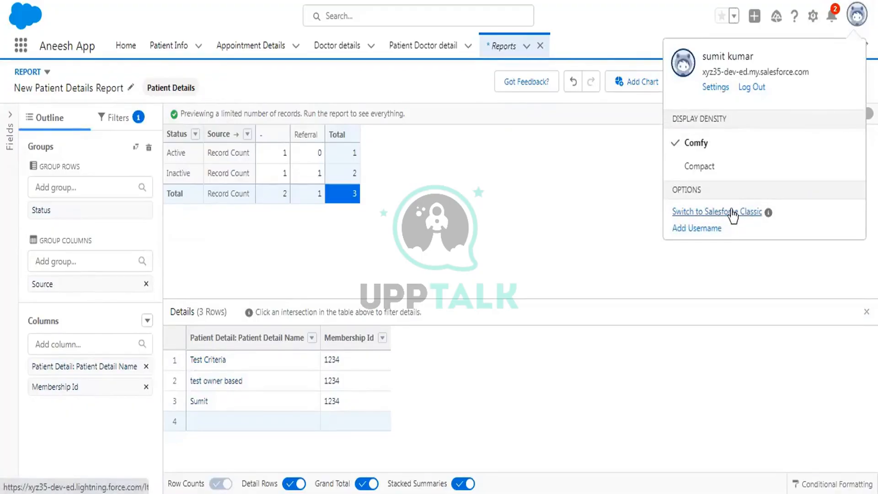
{"action": "right_click", "coordinate": [227, 1]}
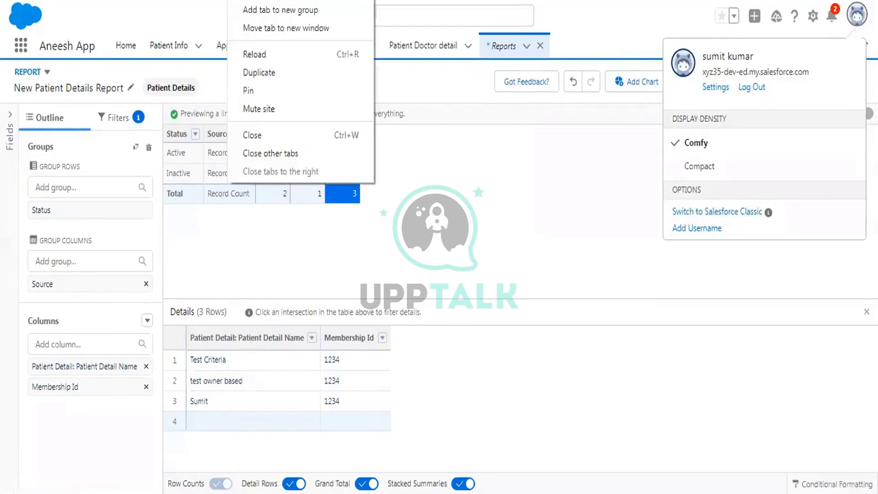
{"action": "left_click", "coordinate": [259, 73]}
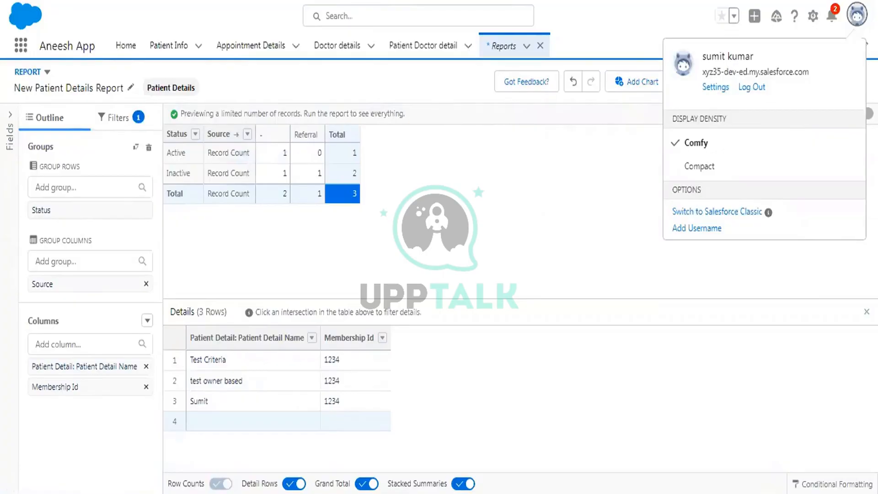
{"action": "left_click", "coordinate": [857, 16]}
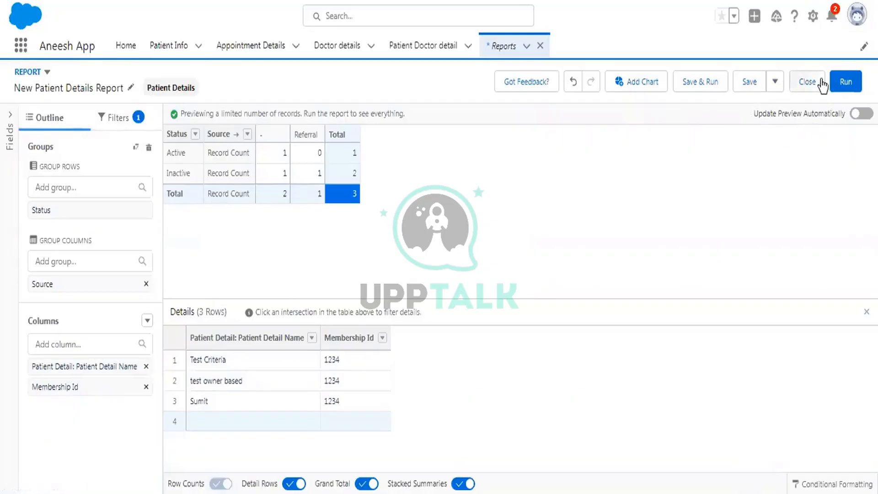
Save the report as "Test Report 12 Dec" in the Public Reports folder
{"action": "left_click", "coordinate": [756, 89]}
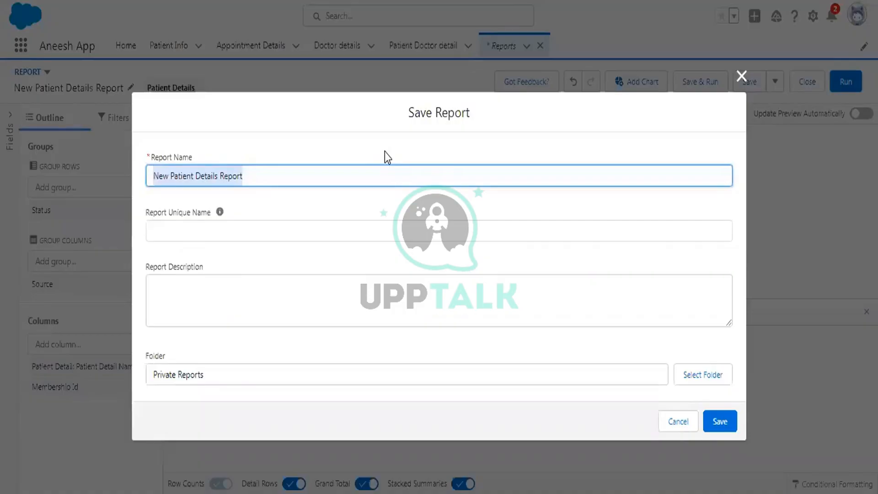
{"action": "type", "text": "Test "}
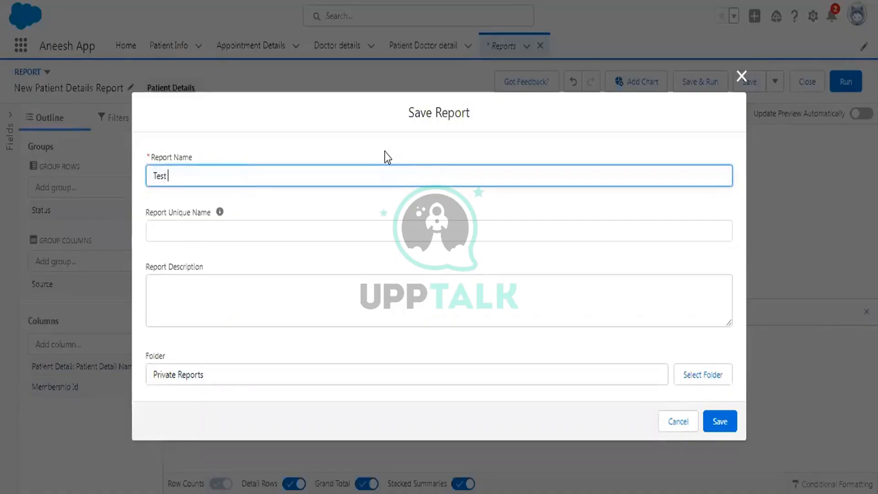
{"action": "type", "text": "Report 12 Dec"}
{"action": "left_click", "coordinate": [213, 372]}
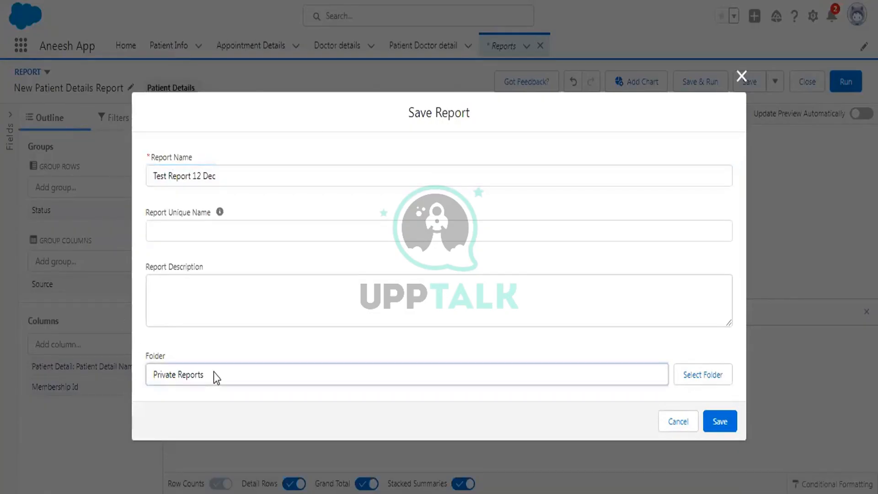
{"action": "left_click", "coordinate": [715, 379]}
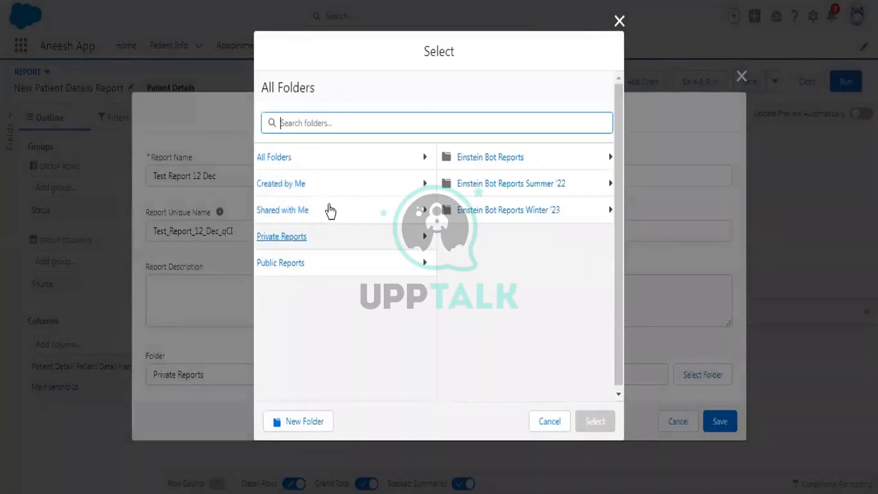
{"action": "left_click", "coordinate": [287, 266]}
{"action": "left_click", "coordinate": [586, 421]}
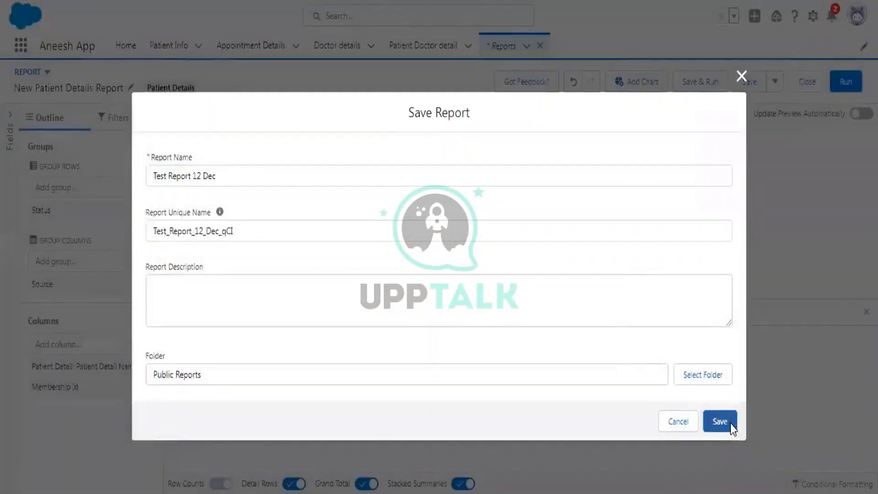
{"action": "left_click", "coordinate": [730, 423]}
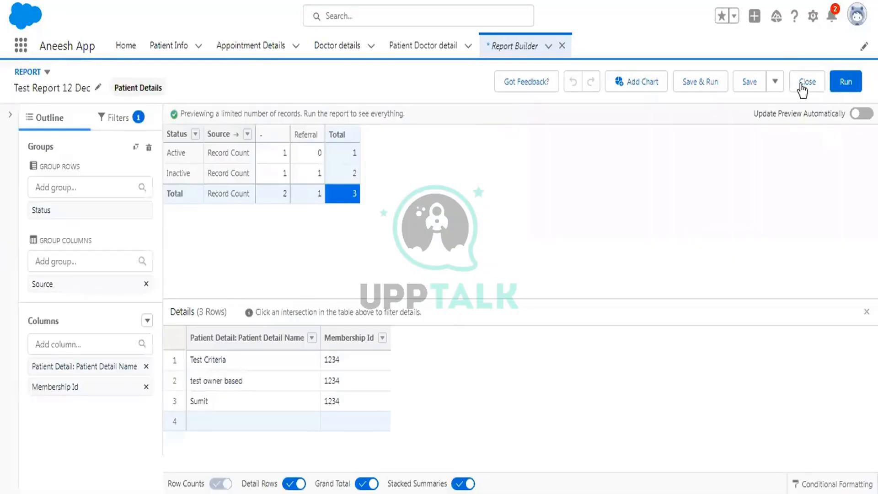
Run the matrix report and open its subscription settings to review the scheduling options
{"action": "left_click", "coordinate": [847, 82]}
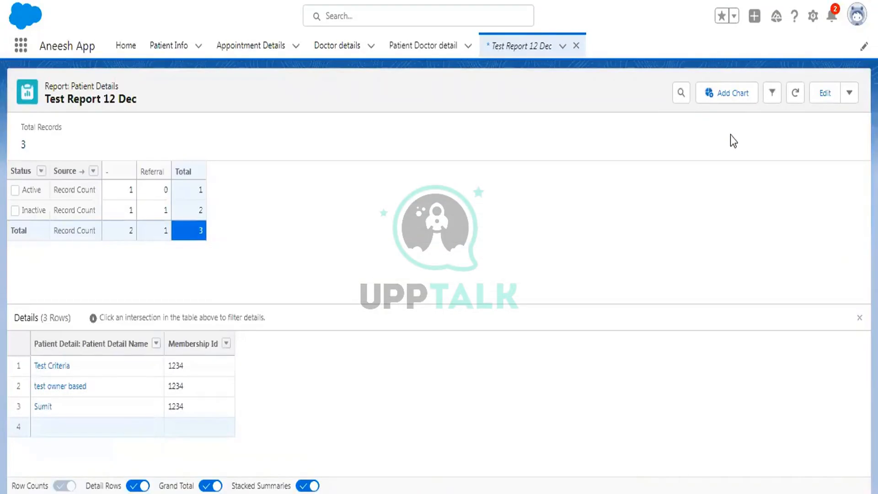
{"action": "left_click", "coordinate": [850, 94]}
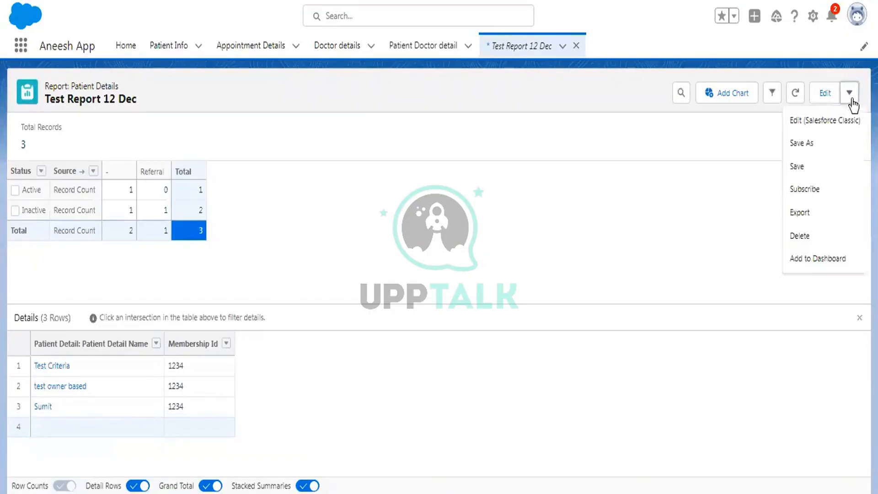
{"action": "left_click", "coordinate": [817, 190]}
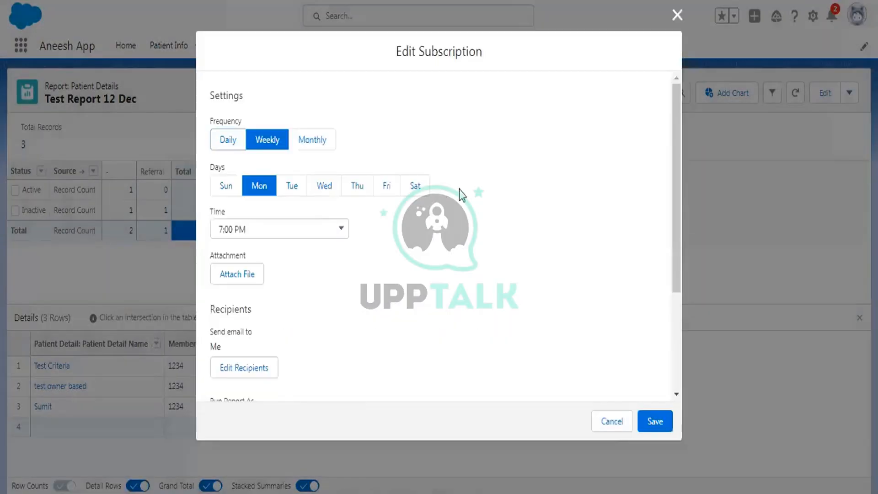
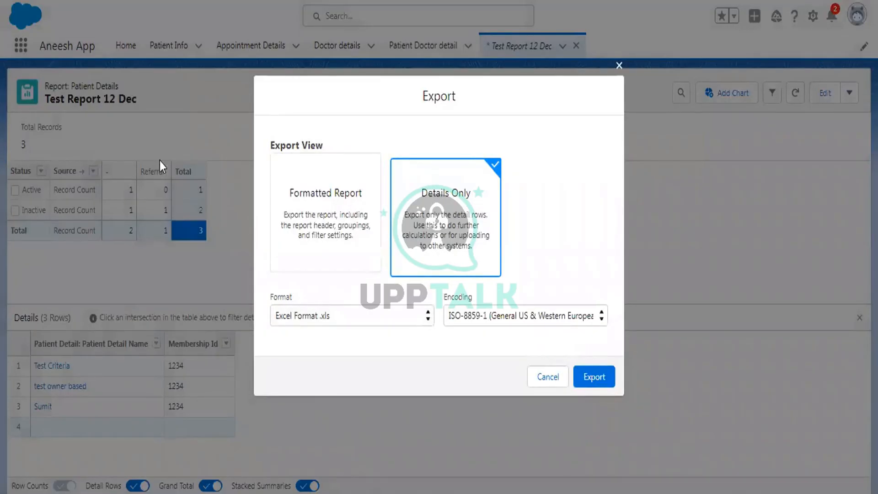
Export the report as a Formatted Report in Excel Format .xlsx, view the downloaded file in Excel and close it
{"action": "left_click", "coordinate": [359, 212]}
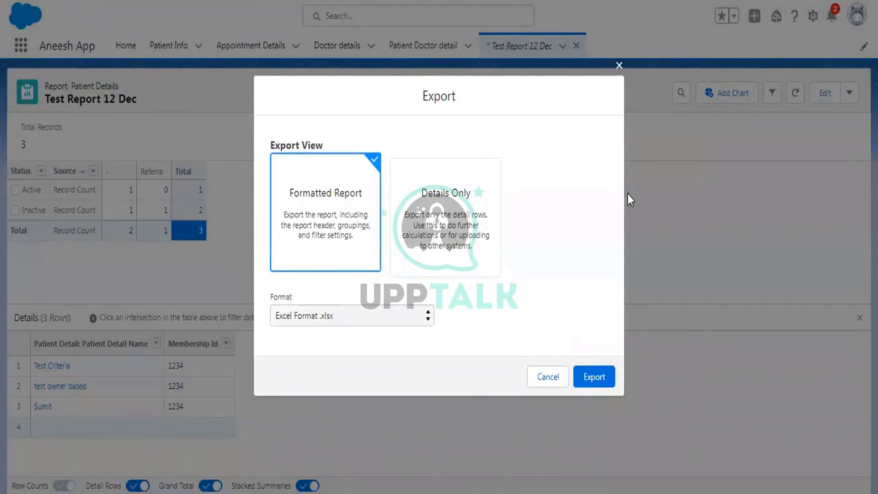
{"action": "left_click", "coordinate": [466, 211]}
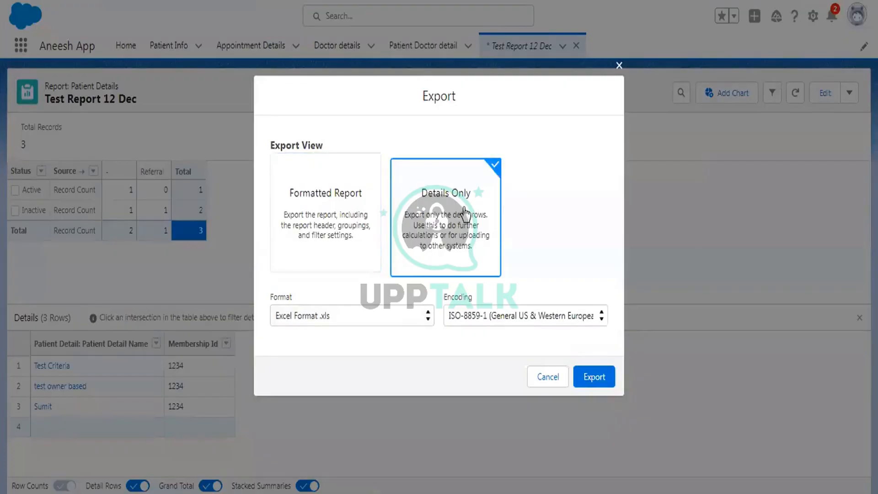
{"action": "left_click", "coordinate": [358, 224]}
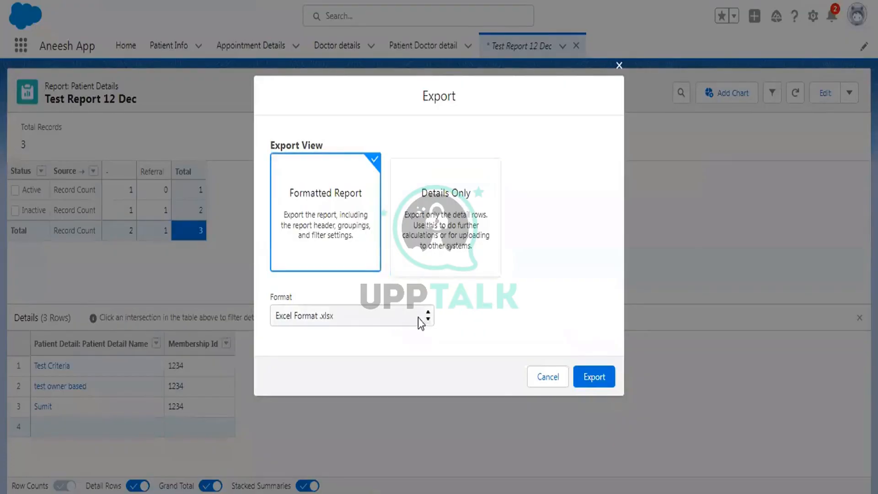
{"action": "left_click", "coordinate": [609, 385]}
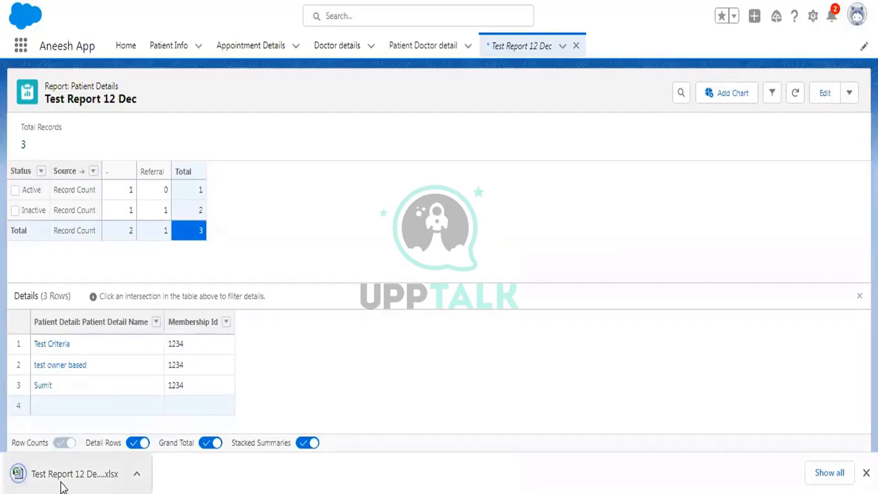
{"action": "left_click", "coordinate": [61, 484]}
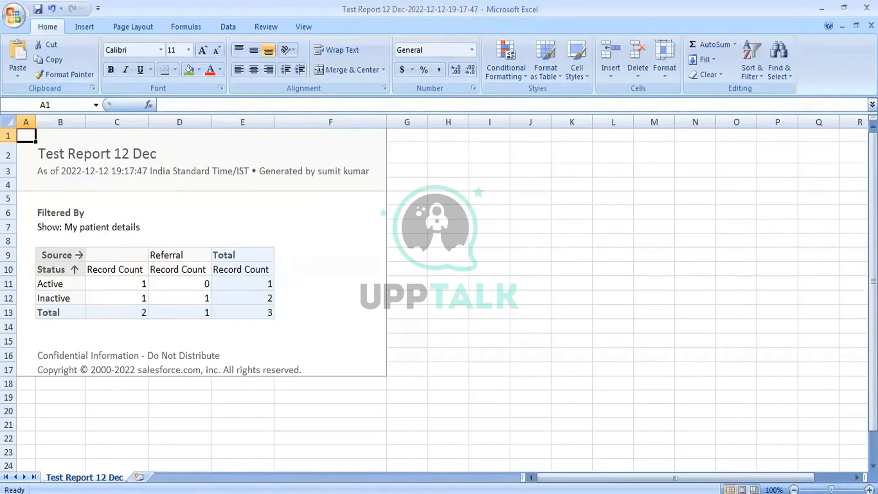
{"action": "left_click", "coordinate": [867, 8]}
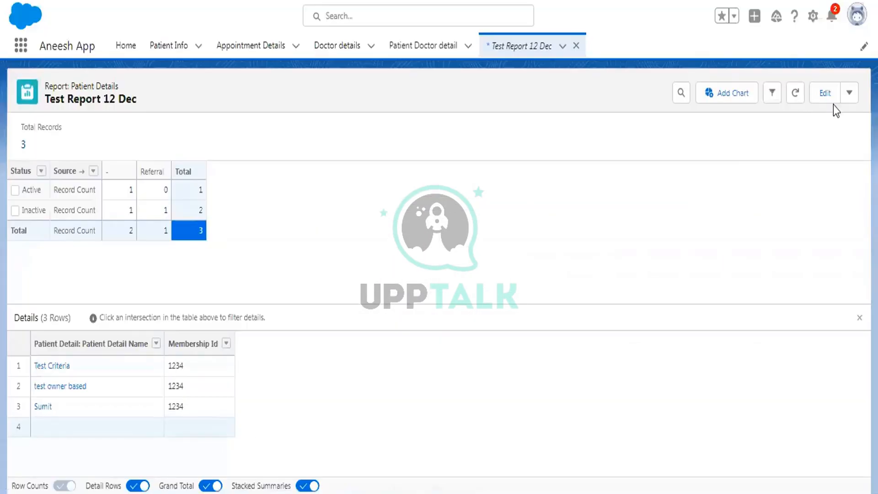
Export the report as Details Only in Excel Format .xls
{"action": "left_click", "coordinate": [848, 93]}
{"action": "left_click", "coordinate": [818, 213]}
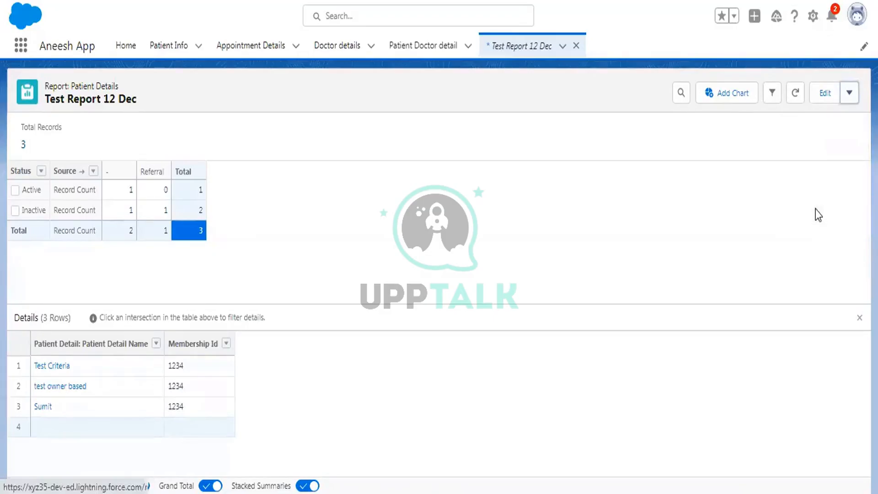
{"action": "left_click", "coordinate": [435, 224]}
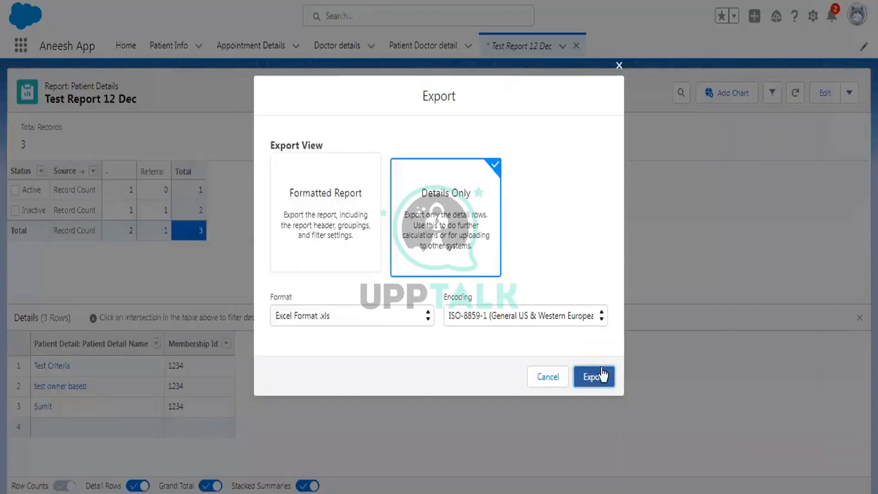
{"action": "left_click", "coordinate": [600, 375]}
Open the downloaded details-only export in Excel, dismissing the dialogs, and close the workbook after viewing it
{"action": "left_click", "coordinate": [69, 471]}
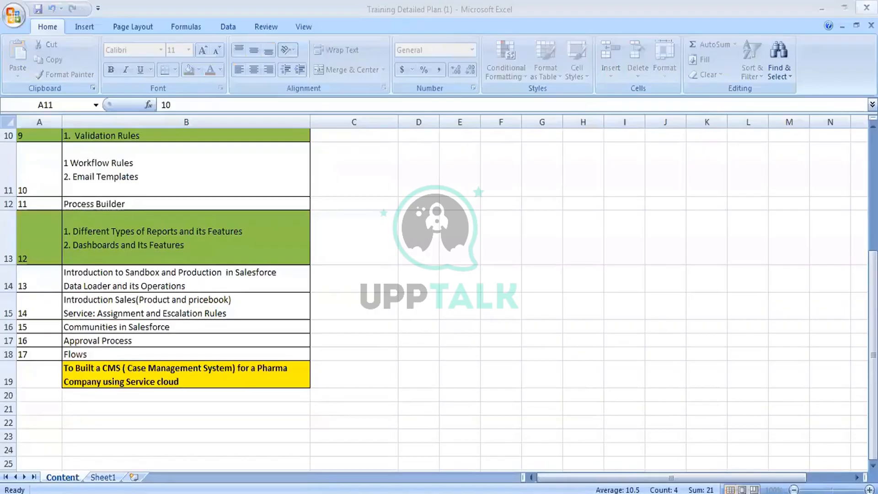
{"action": "left_click", "coordinate": [867, 8]}
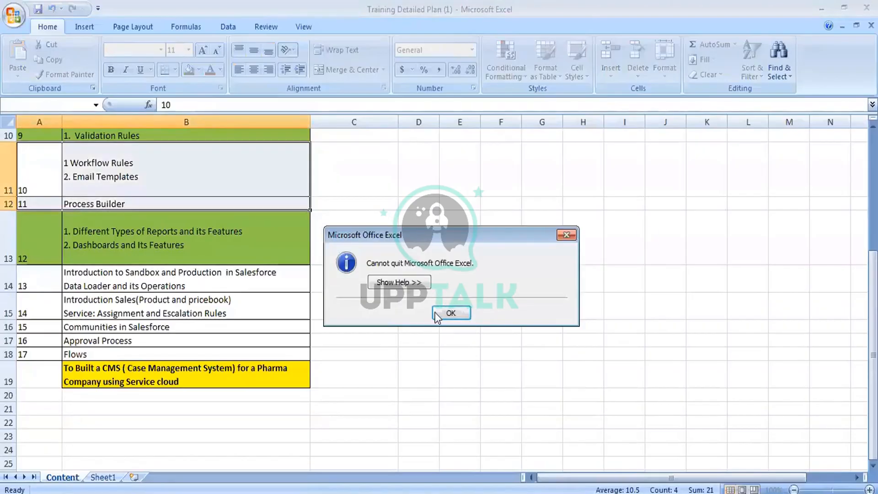
{"action": "left_click", "coordinate": [448, 313]}
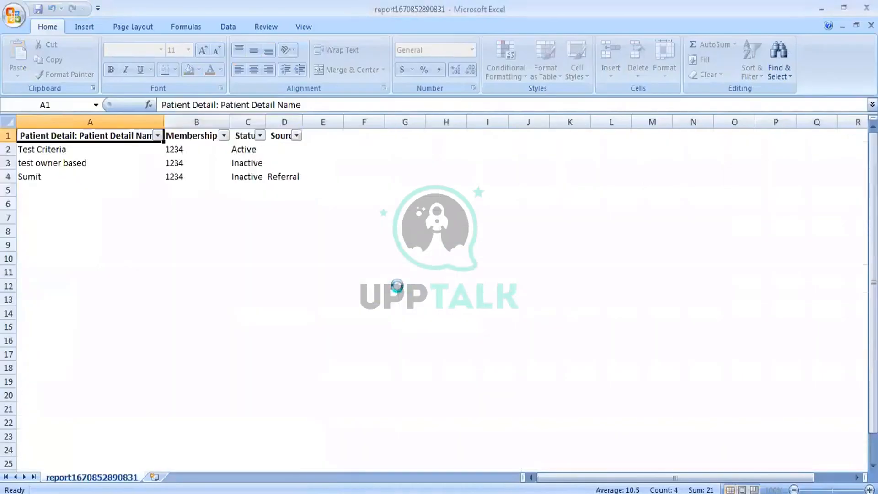
{"action": "left_click", "coordinate": [386, 289]}
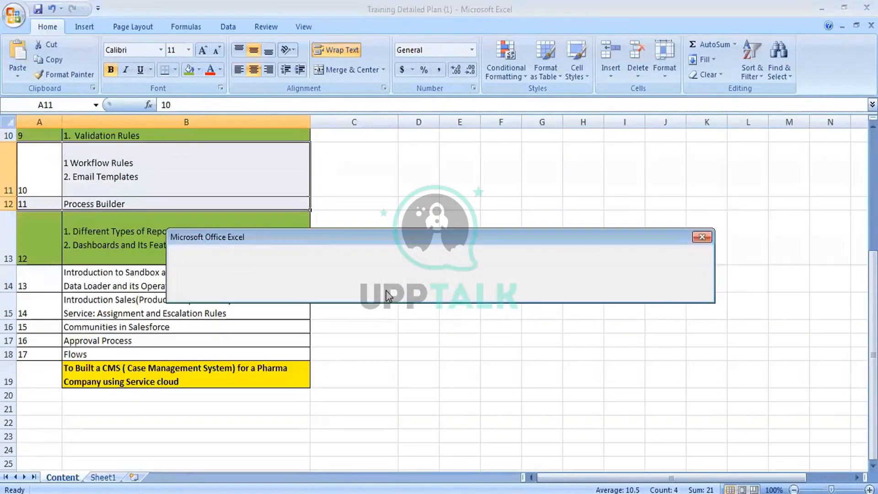
{"action": "left_click", "coordinate": [386, 290]}
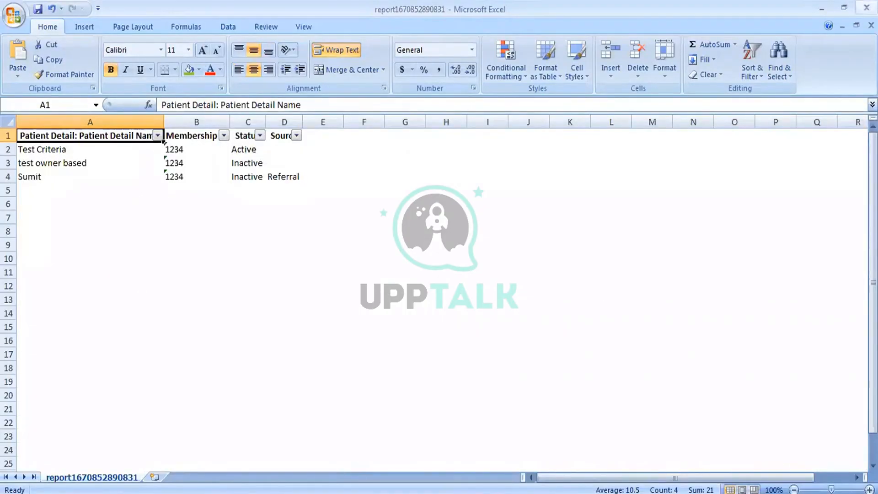
{"action": "left_click", "coordinate": [868, 7]}
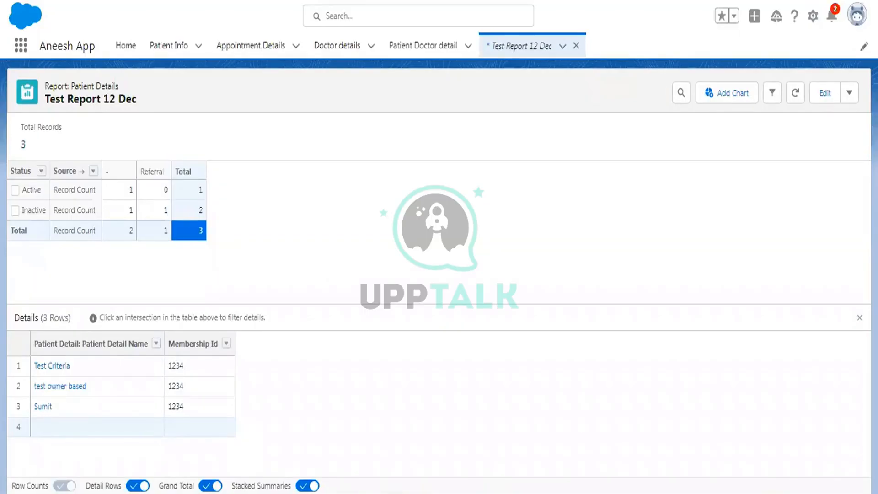
Reopen the report for editing and look over its available fields and filters
{"action": "left_click", "coordinate": [850, 93]}
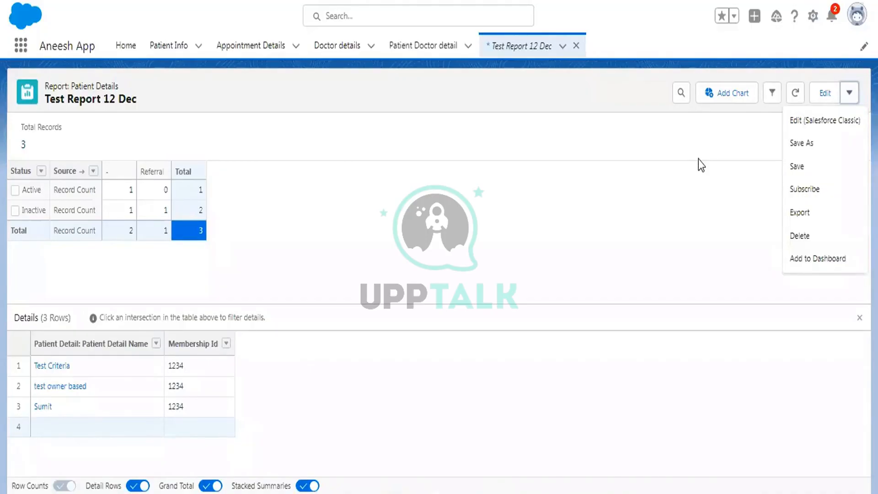
{"action": "left_click", "coordinate": [825, 92]}
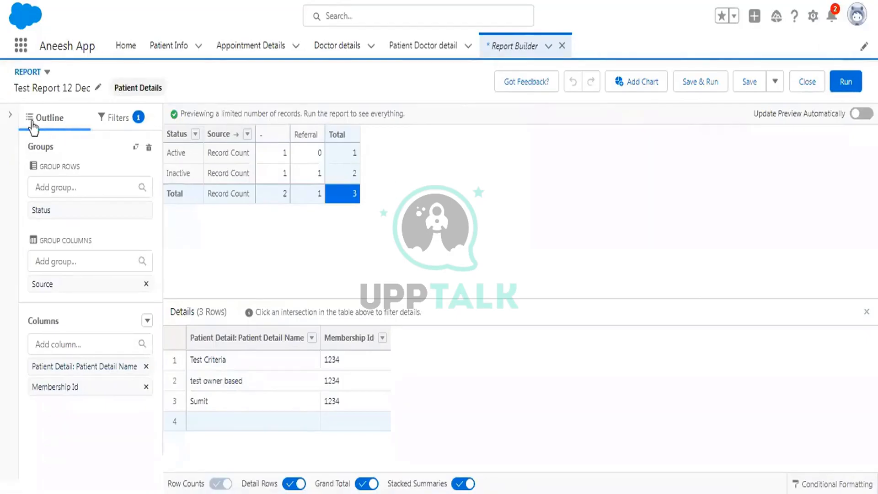
{"action": "left_click", "coordinate": [13, 118]}
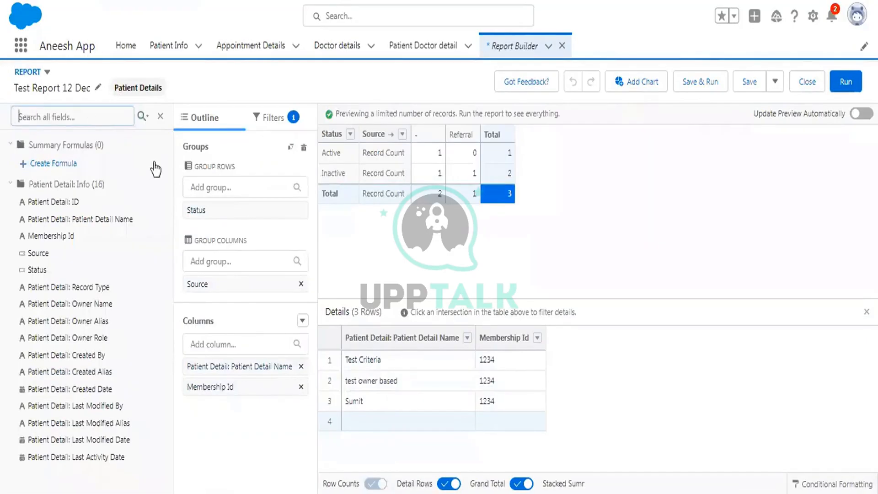
{"action": "left_click", "coordinate": [161, 118]}
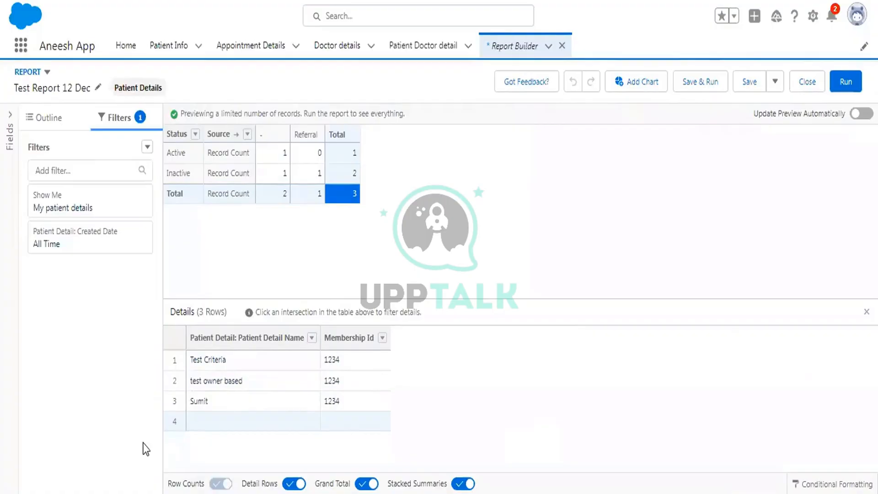
Change the report format to Joined Report and start adding a block
{"action": "left_click", "coordinate": [44, 72]}
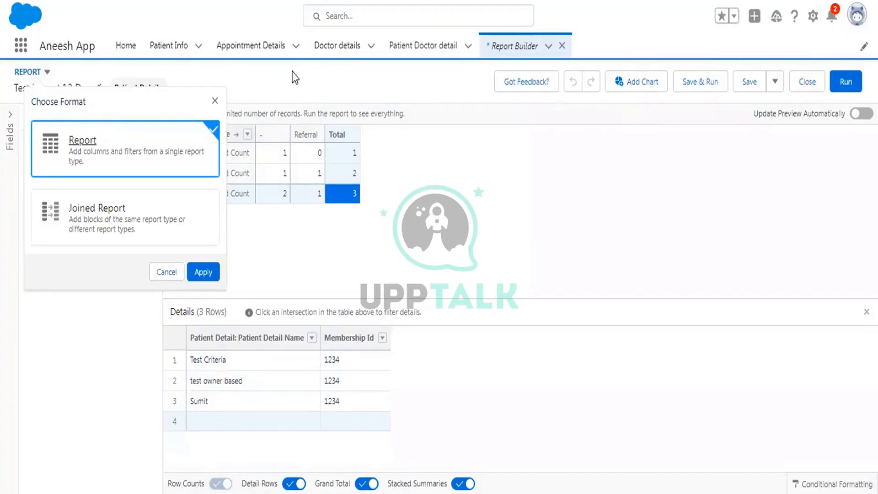
{"action": "left_click", "coordinate": [215, 100]}
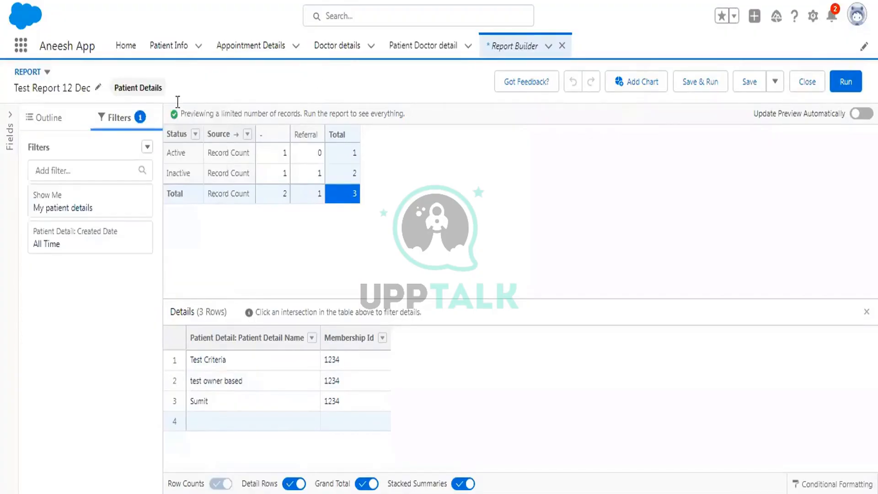
{"action": "left_click", "coordinate": [49, 73]}
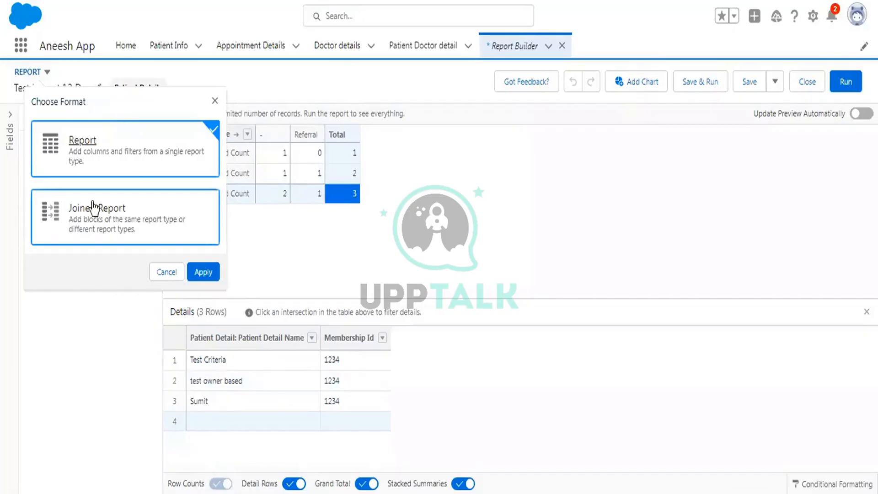
{"action": "left_click", "coordinate": [147, 209]}
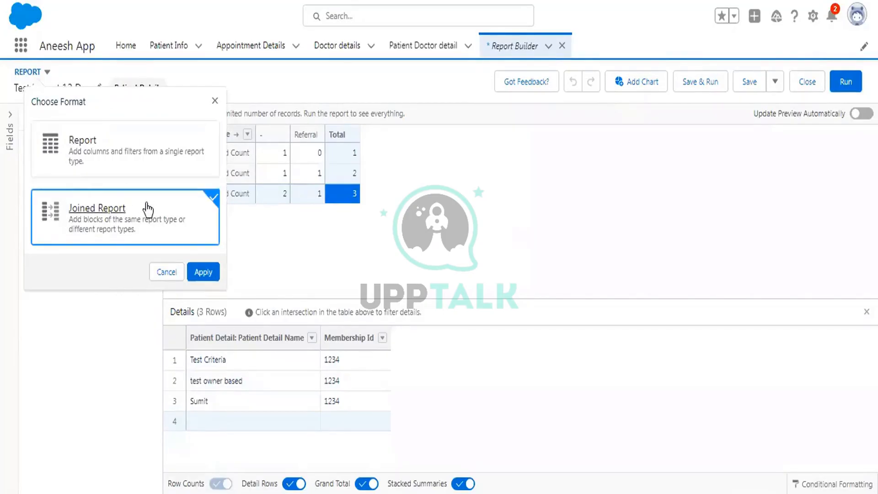
{"action": "left_click", "coordinate": [208, 279]}
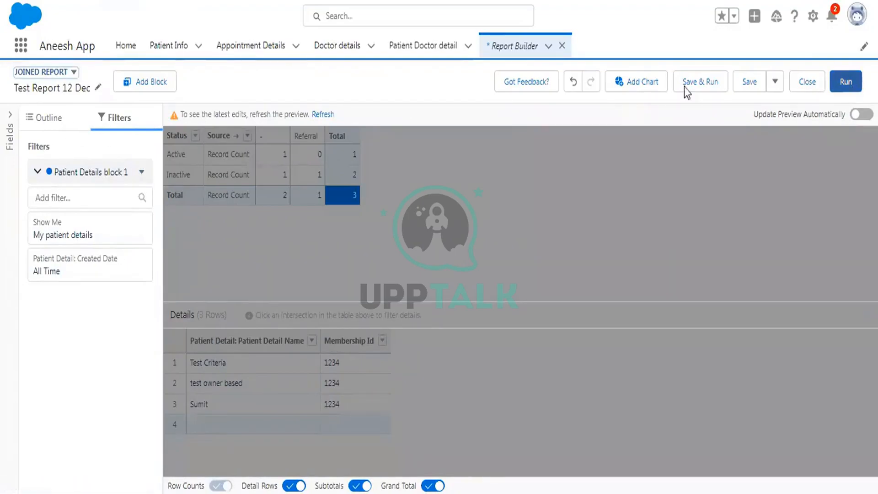
{"action": "left_click", "coordinate": [167, 81]}
{"action": "left_click", "coordinate": [269, 174]}
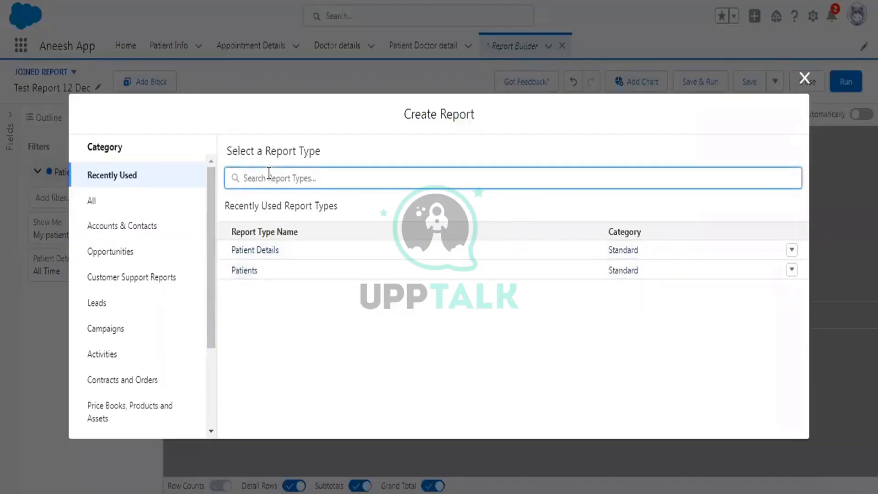
{"action": "type", "text": "case"}
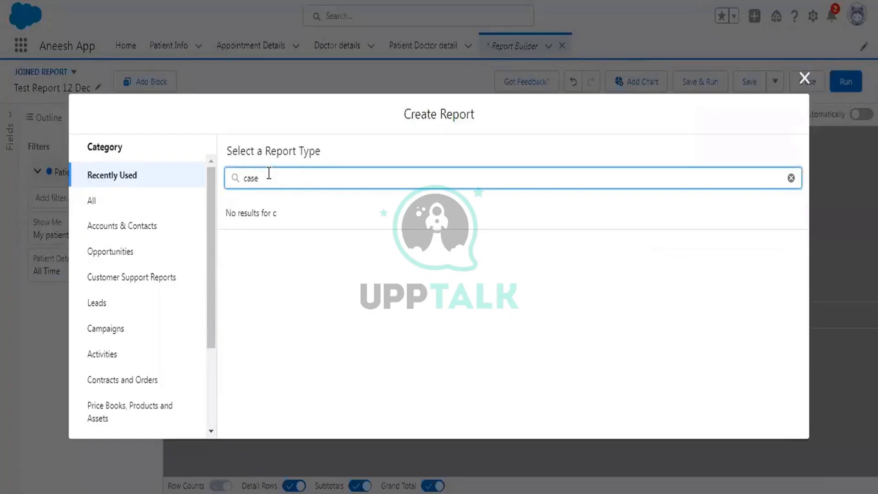
{"action": "key", "text": "BackSpace"}
{"action": "key", "text": "BackSpace"}
{"action": "key", "text": "BackSpace"}
{"action": "key", "text": "BackSpace"}
Search all report types for "case" and add a block based on the Cases report type
{"action": "left_click", "coordinate": [132, 199]}
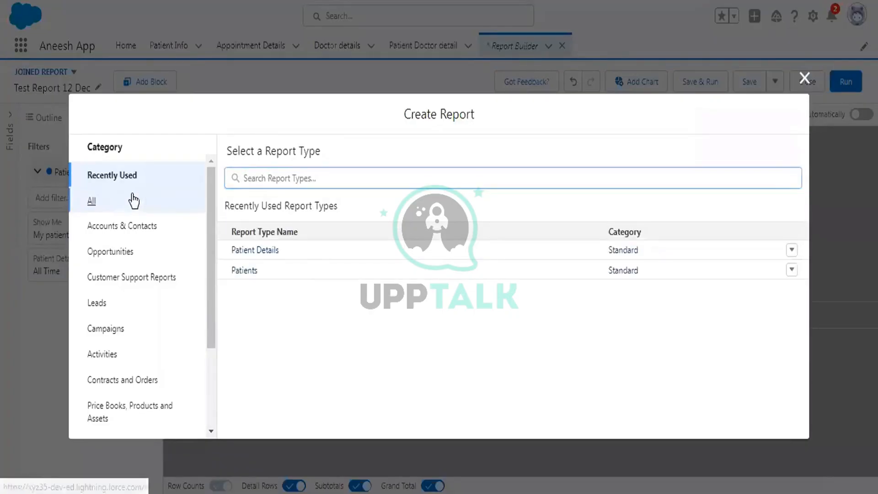
{"action": "left_click", "coordinate": [258, 177]}
{"action": "type", "text": "case"}
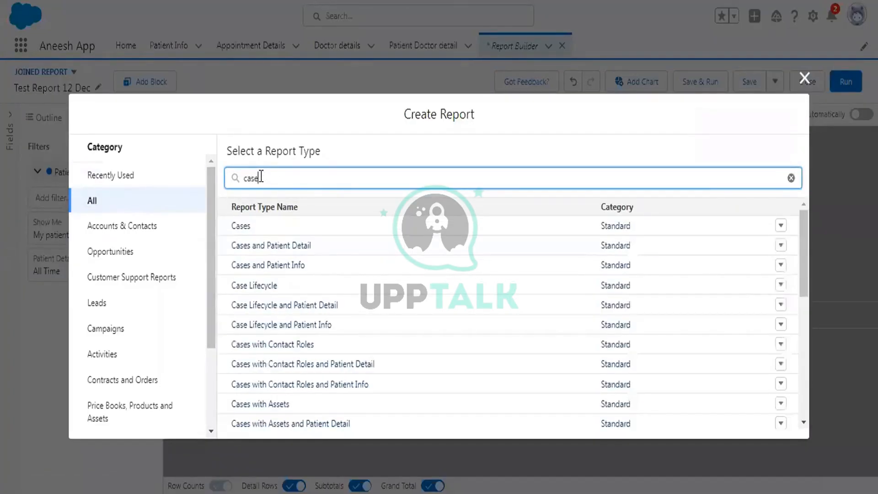
{"action": "left_click", "coordinate": [265, 226]}
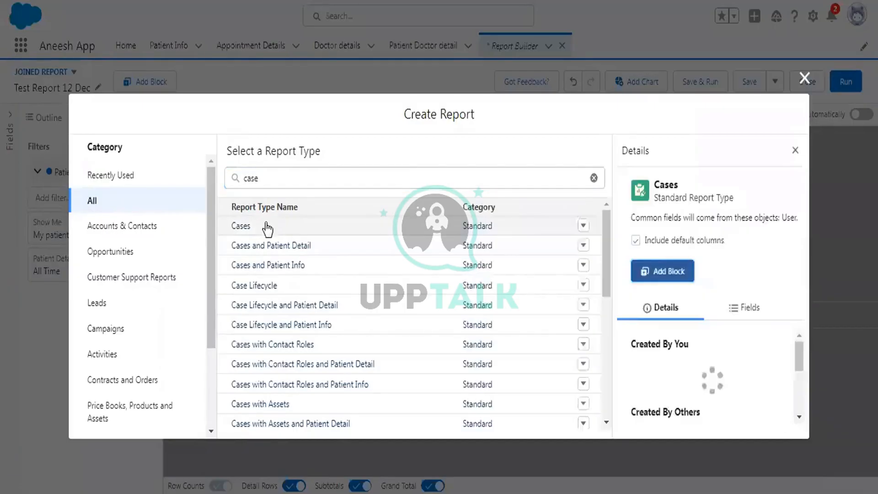
{"action": "left_click", "coordinate": [684, 289]}
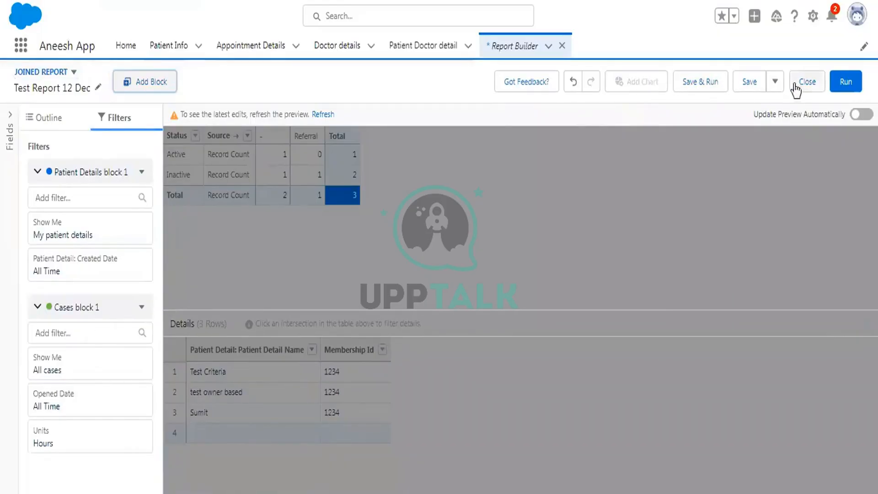
Run the joined report to view both blocks, and reopen it for editing
{"action": "left_click", "coordinate": [848, 82]}
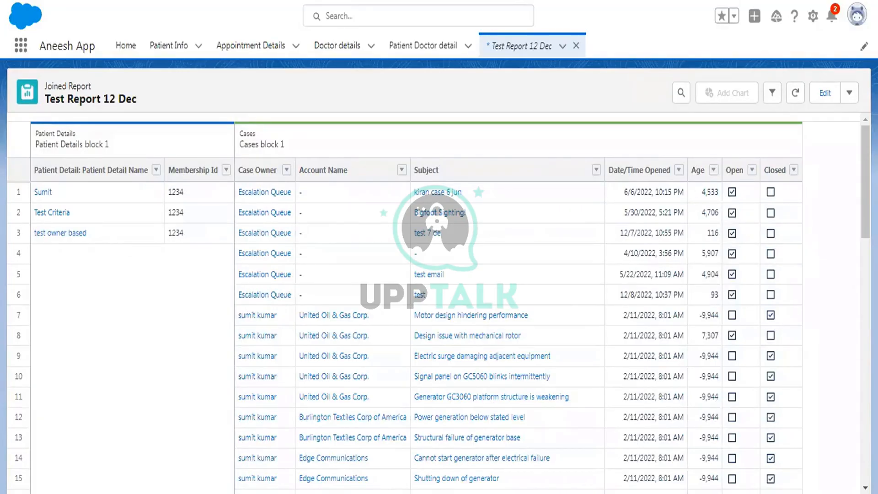
{"action": "left_click", "coordinate": [825, 93]}
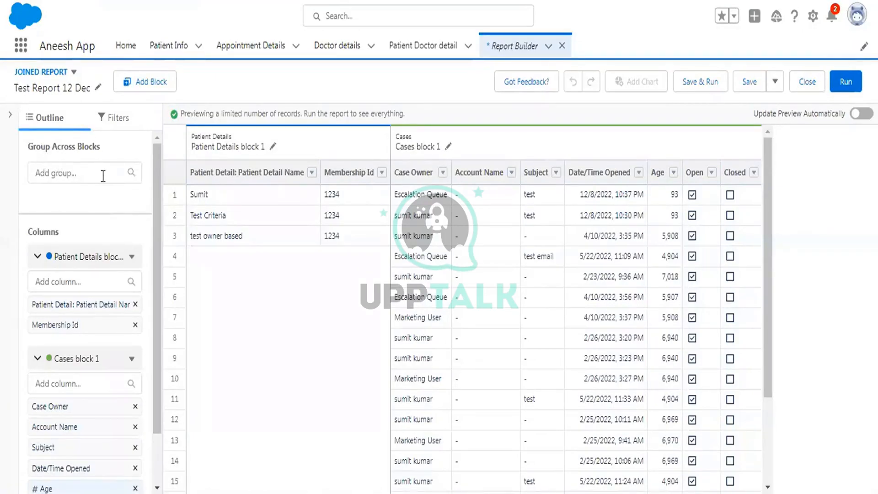
Group the joined report across blocks by Patient Detail: Owner Name and run it to review the grouped records
{"action": "left_click", "coordinate": [91, 169]}
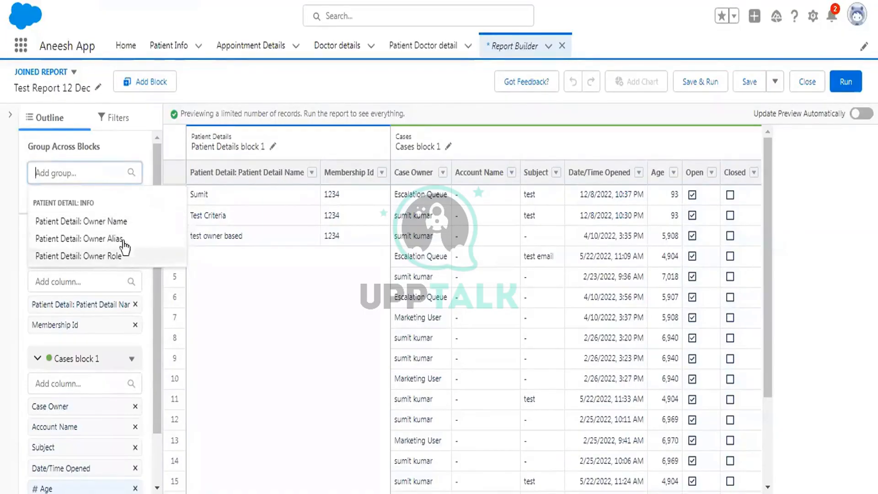
{"action": "left_click", "coordinate": [120, 222]}
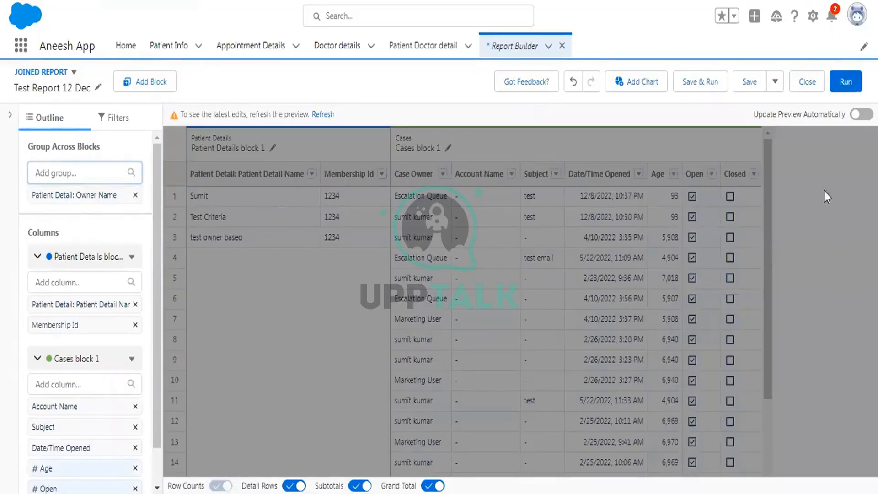
{"action": "left_click", "coordinate": [847, 81]}
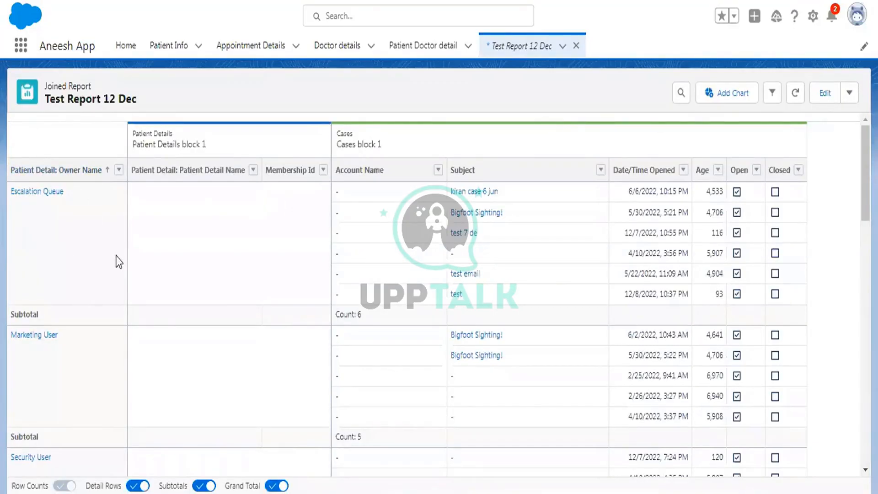
{"action": "scroll", "coordinate": [132, 326], "scroll_direction": "down", "scroll_amount": 2}
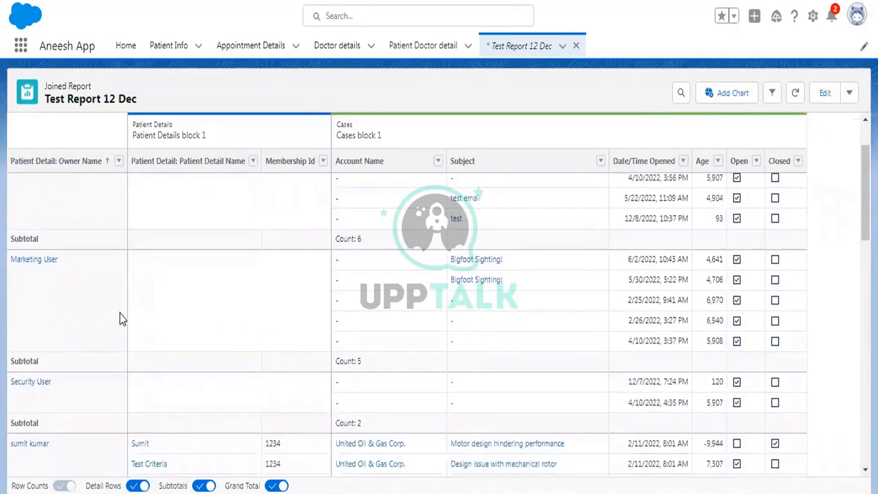
{"action": "scroll", "coordinate": [118, 293], "scroll_direction": "down", "scroll_amount": 2}
{"action": "scroll", "coordinate": [119, 267], "scroll_direction": "up", "scroll_amount": 3}
{"action": "scroll", "coordinate": [82, 274], "scroll_direction": "down", "scroll_amount": 1}
{"action": "scroll", "coordinate": [407, 293], "scroll_direction": "up", "scroll_amount": 2}
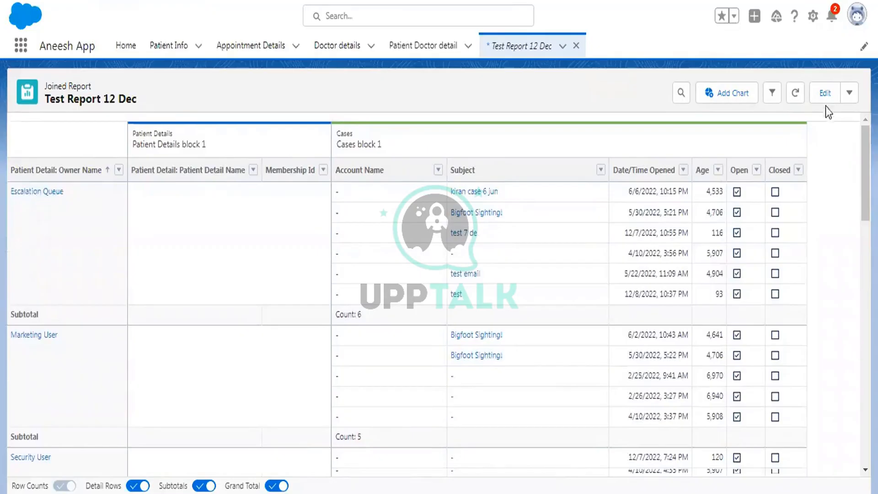
Change the joined report back to the standard Report format, then run and save it
{"action": "left_click", "coordinate": [826, 93]}
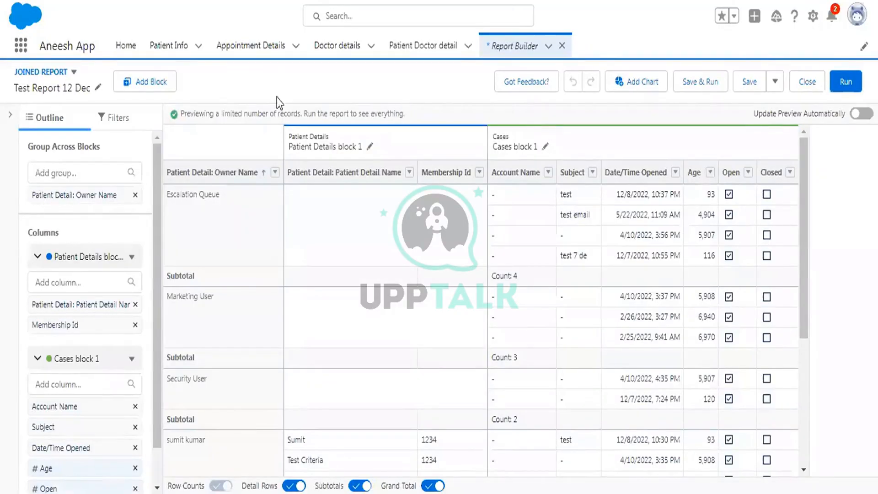
{"action": "left_click", "coordinate": [51, 77]}
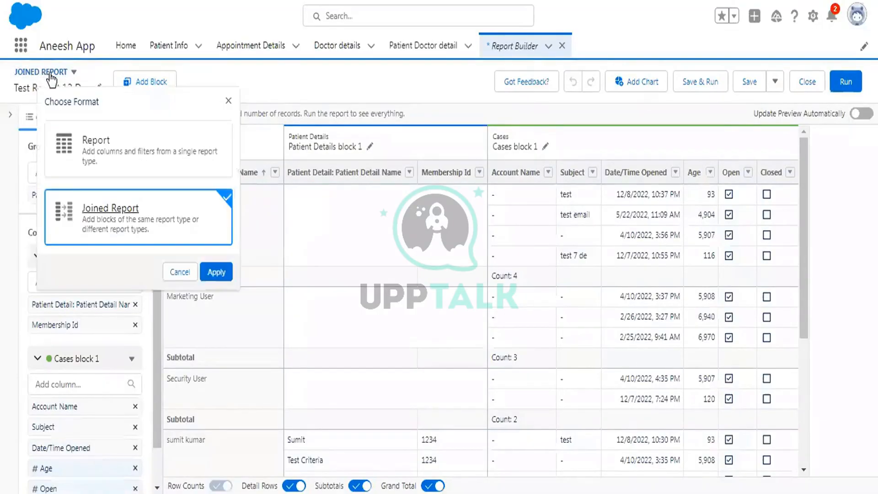
{"action": "left_click", "coordinate": [146, 149]}
{"action": "left_click", "coordinate": [224, 271]}
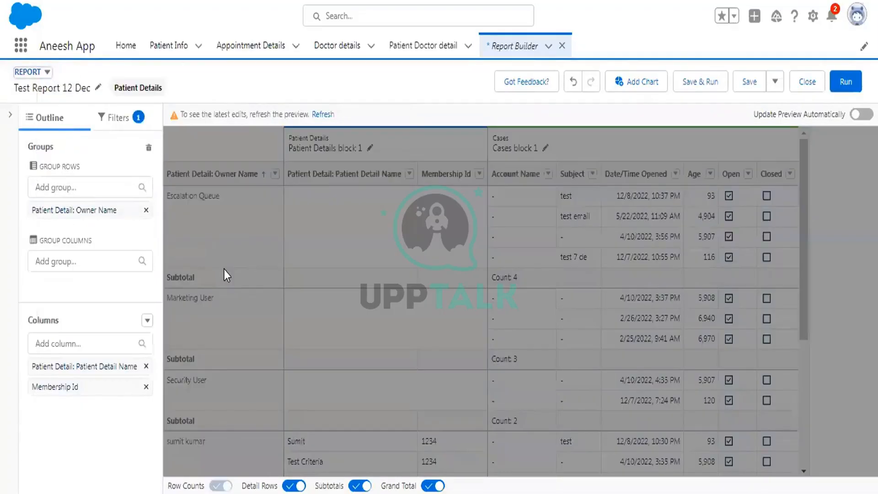
{"action": "left_click", "coordinate": [836, 88]}
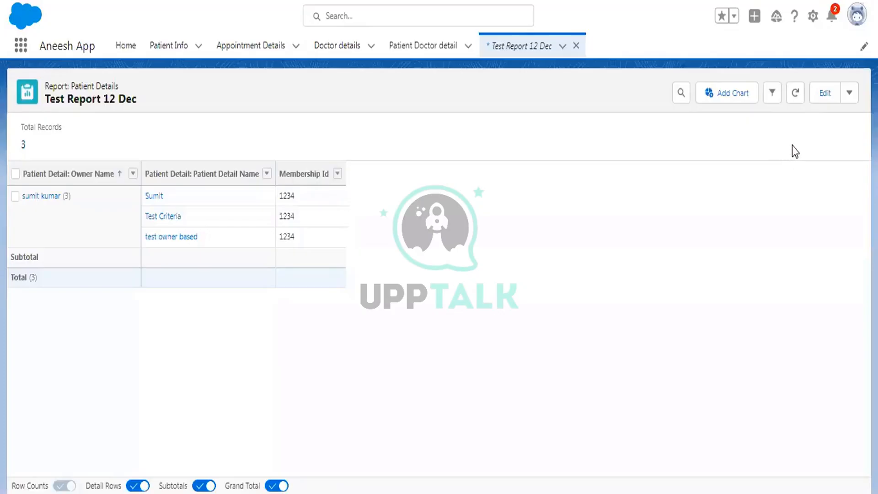
{"action": "left_click", "coordinate": [851, 102]}
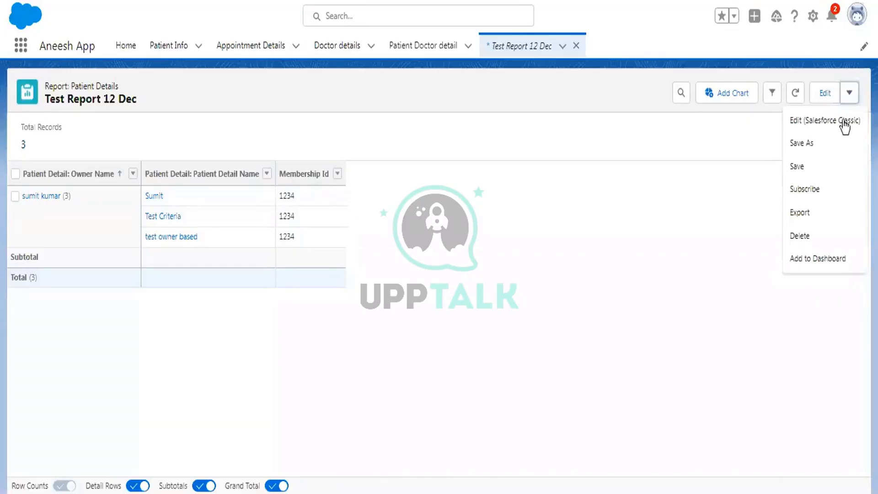
{"action": "left_click", "coordinate": [820, 165]}
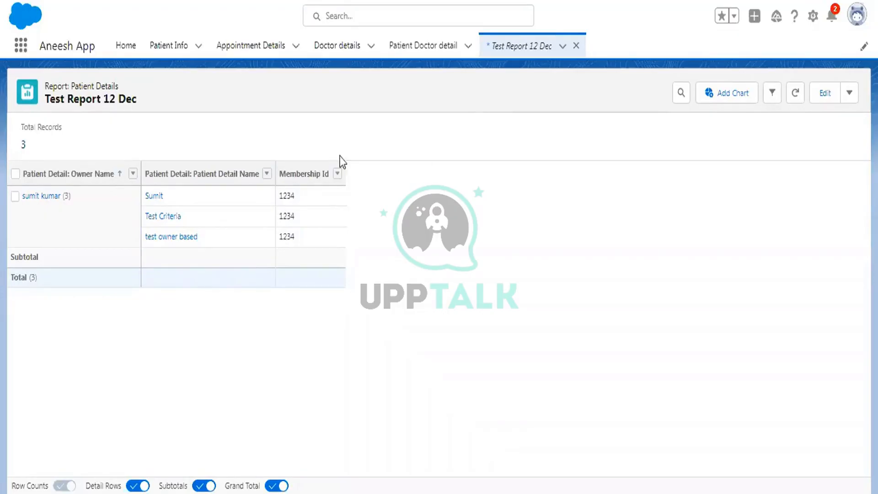
Search the available apps and items for "dashb" and open Dashboards
{"action": "left_click", "coordinate": [21, 53]}
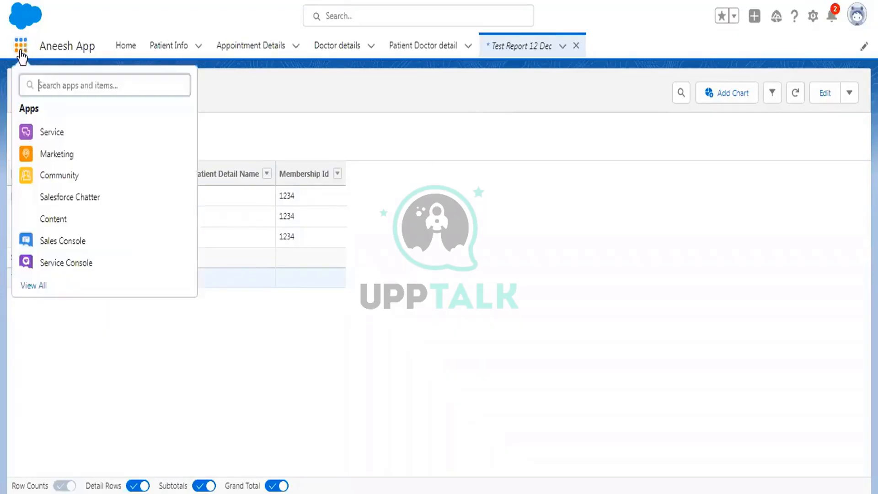
{"action": "type", "text": "das"}
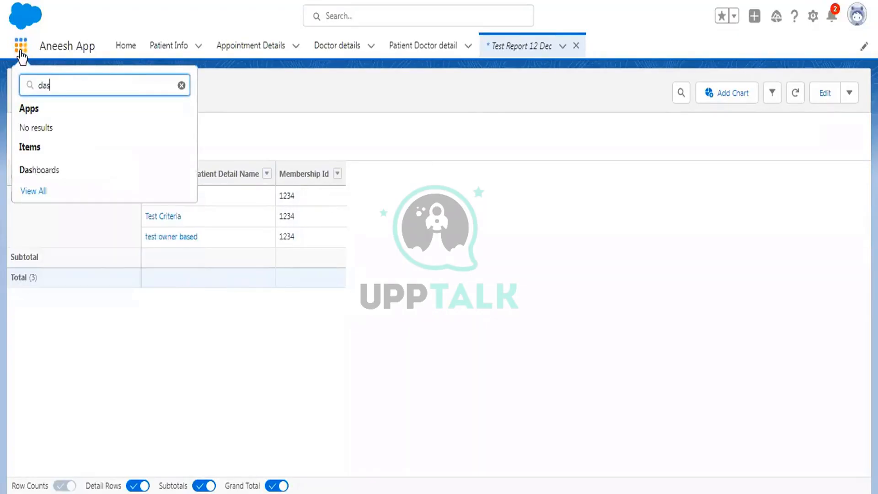
{"action": "type", "text": "hb"}
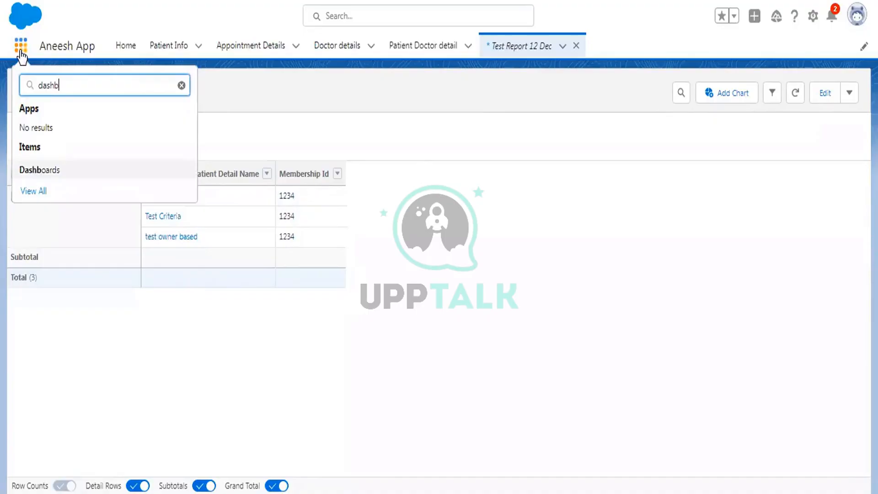
{"action": "left_click", "coordinate": [62, 171]}
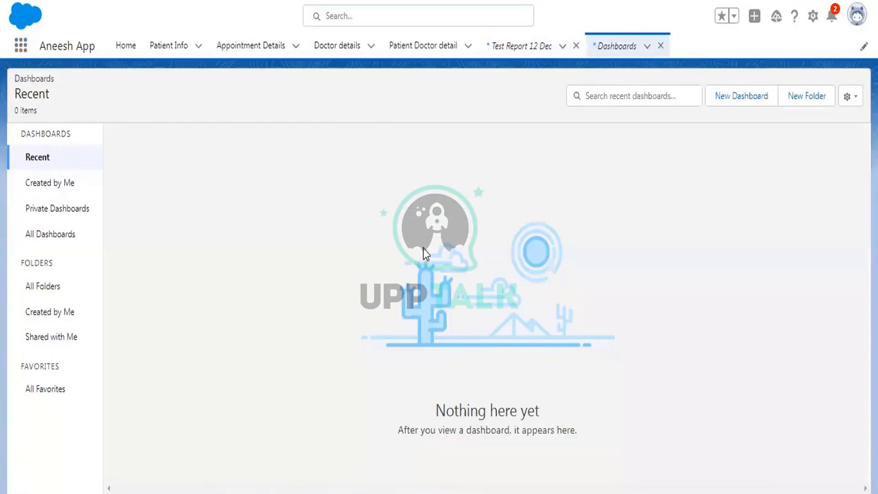
Create a new dashboard named "Patient detail Dashboard" in the Private Dashboards folder
{"action": "left_click", "coordinate": [748, 97]}
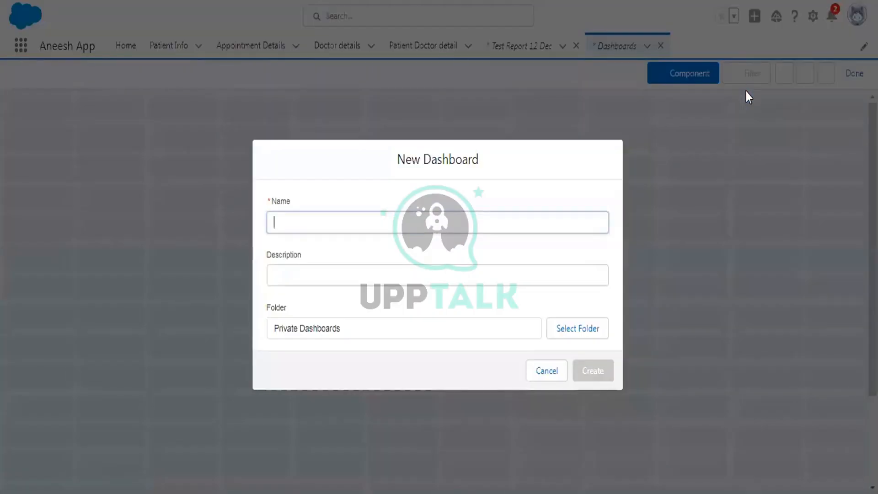
{"action": "left_click", "coordinate": [350, 217]}
{"action": "left_click", "coordinate": [384, 314]}
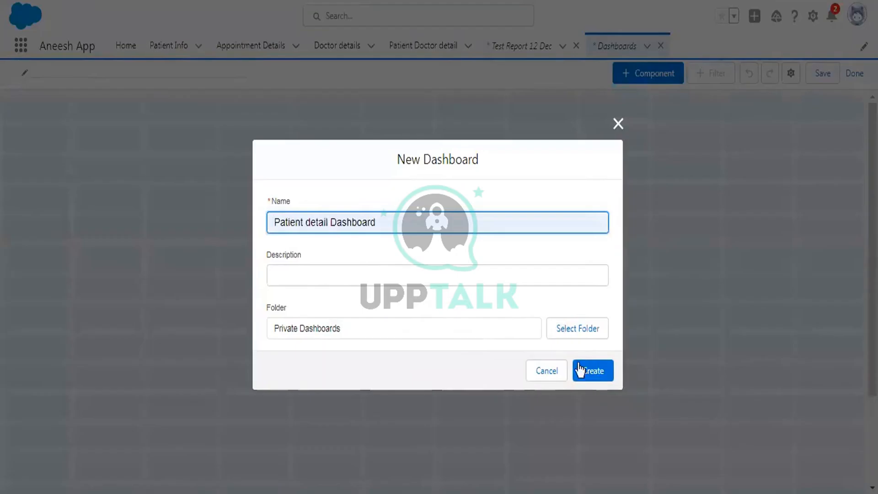
{"action": "left_click", "coordinate": [579, 330]}
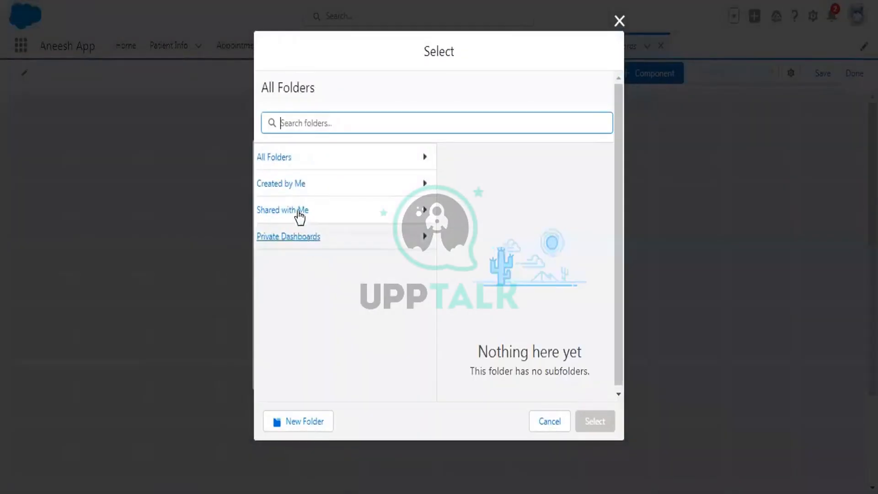
{"action": "left_click", "coordinate": [293, 164]}
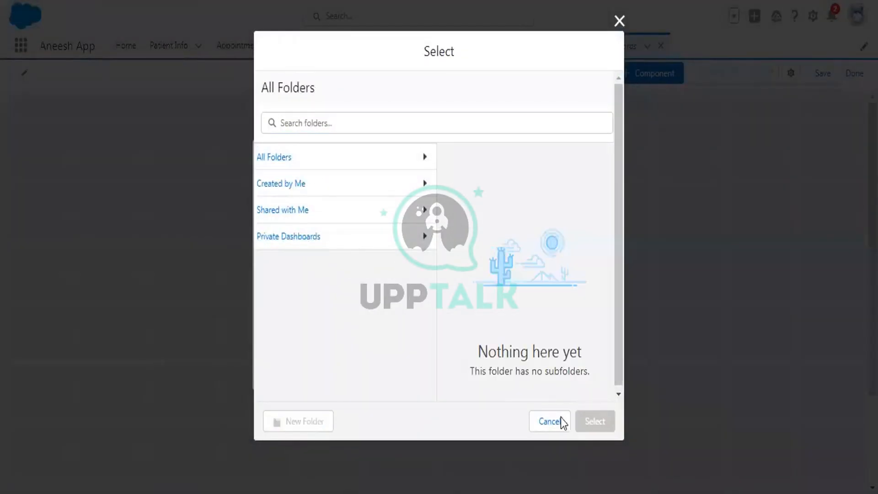
{"action": "left_click", "coordinate": [549, 421]}
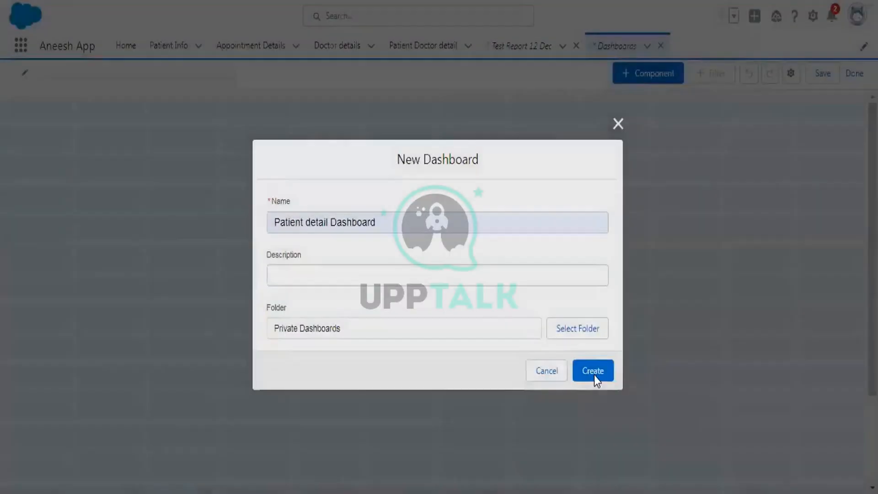
{"action": "left_click", "coordinate": [594, 375]}
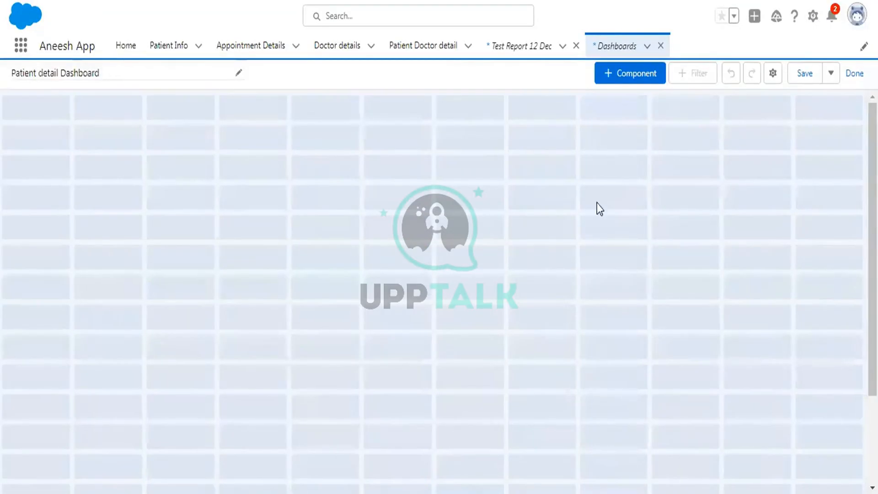
Start a new dashboard component using Test Report 12 Dec as its source report
{"action": "left_click", "coordinate": [614, 75]}
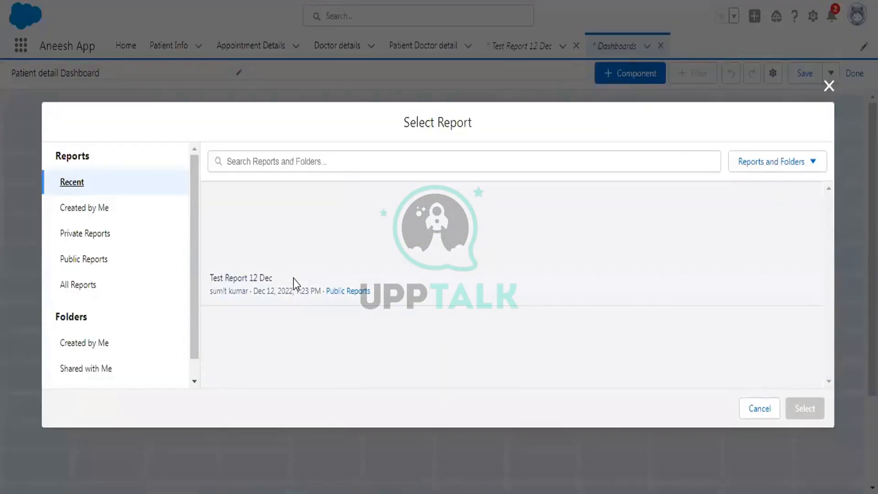
{"action": "left_click", "coordinate": [293, 279]}
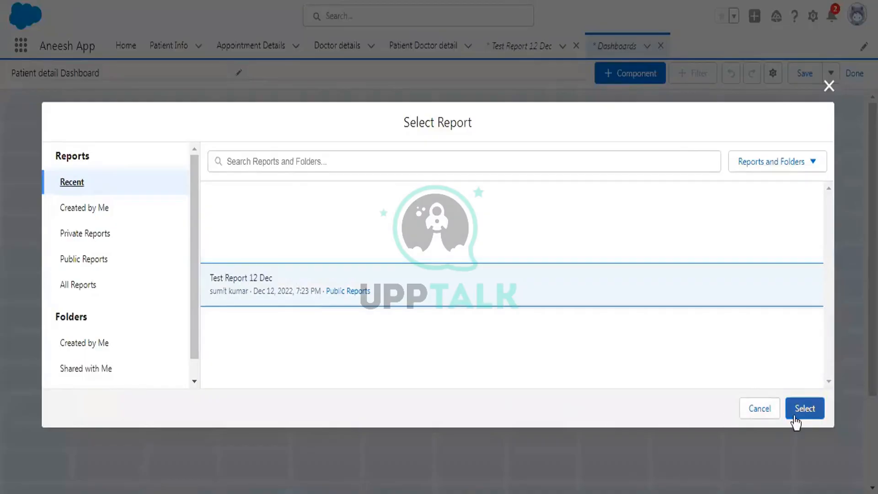
{"action": "left_click", "coordinate": [804, 410]}
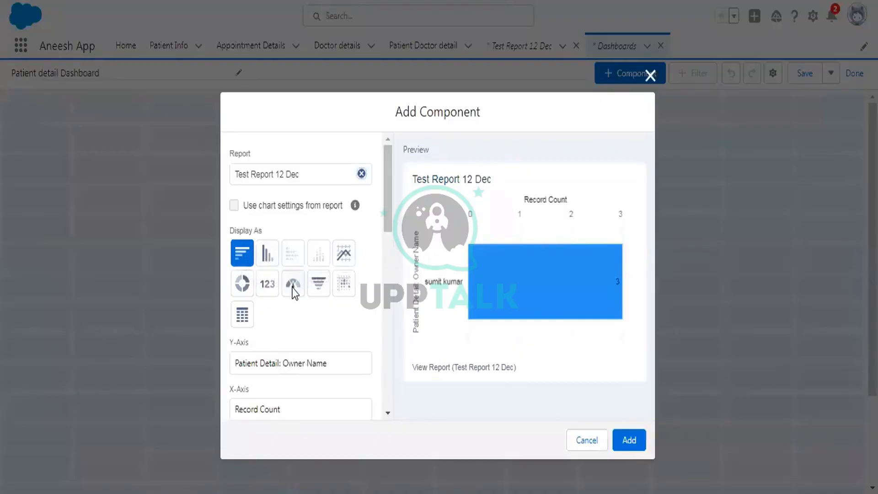
Preview the component as bar and column charts, and add it as a donut chart of Record Count by Patient Detail: Owner Name
{"action": "left_click", "coordinate": [243, 284]}
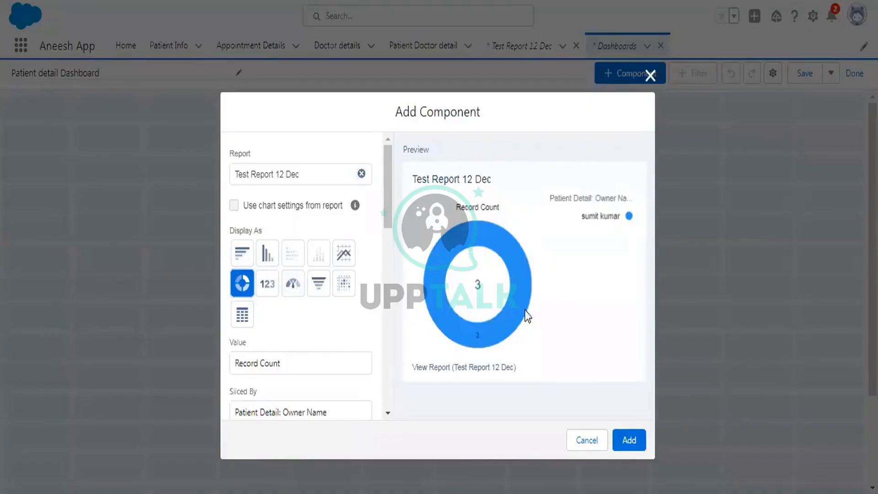
{"action": "left_click", "coordinate": [243, 253]}
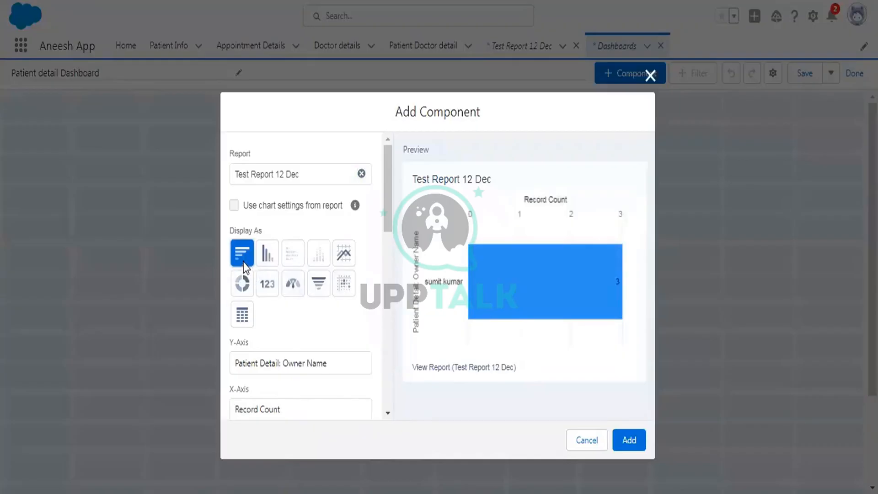
{"action": "left_click", "coordinate": [266, 256]}
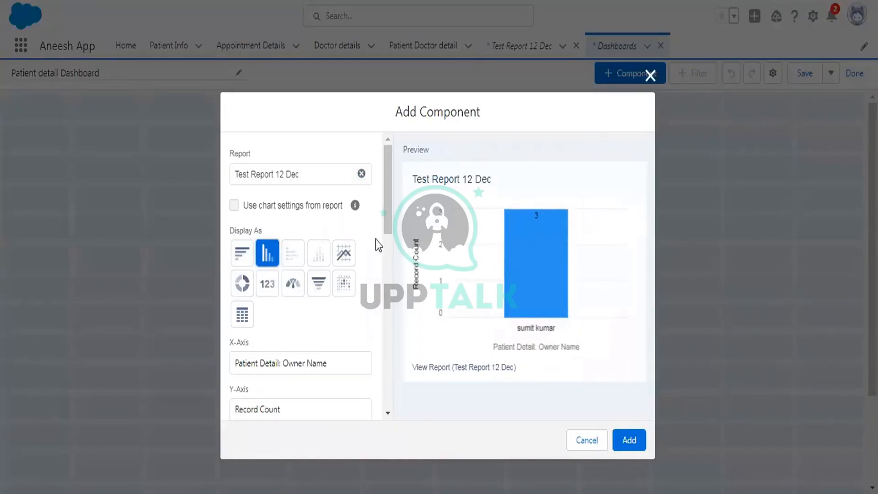
{"action": "left_click_drag", "start_coordinate": [386, 180], "coordinate": [387, 210]}
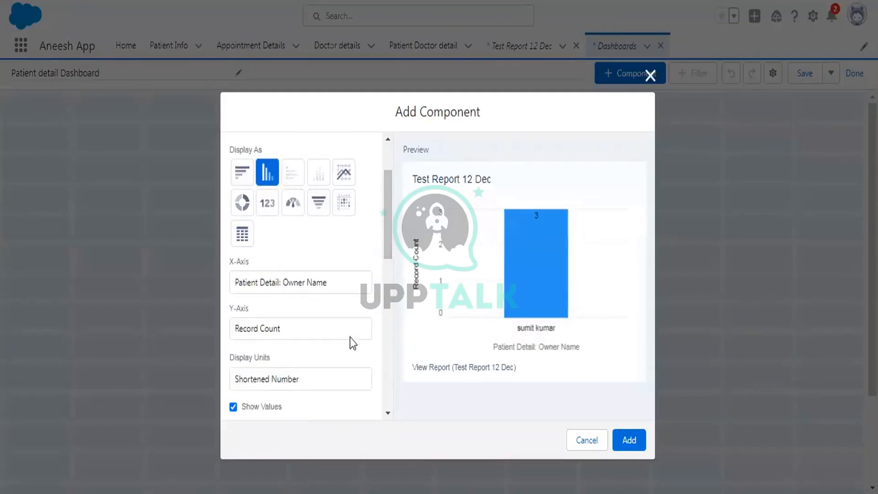
{"action": "left_click", "coordinate": [295, 328]}
{"action": "left_click", "coordinate": [241, 203]}
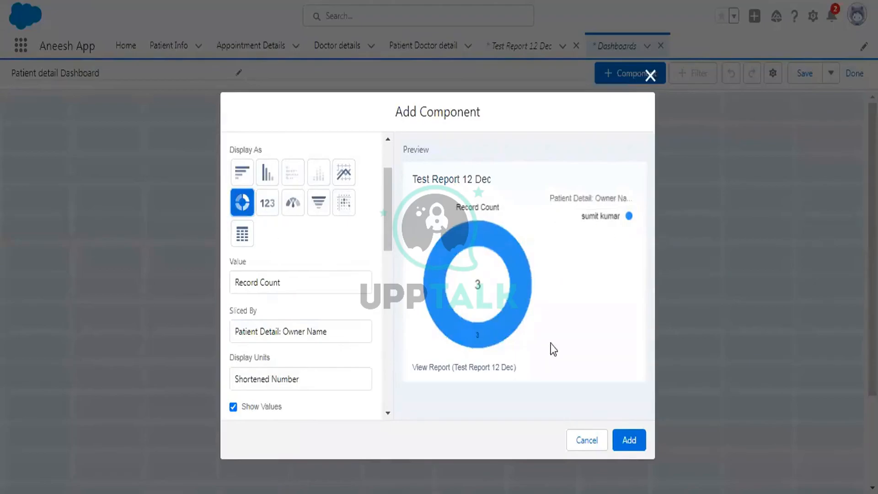
{"action": "left_click", "coordinate": [631, 442]}
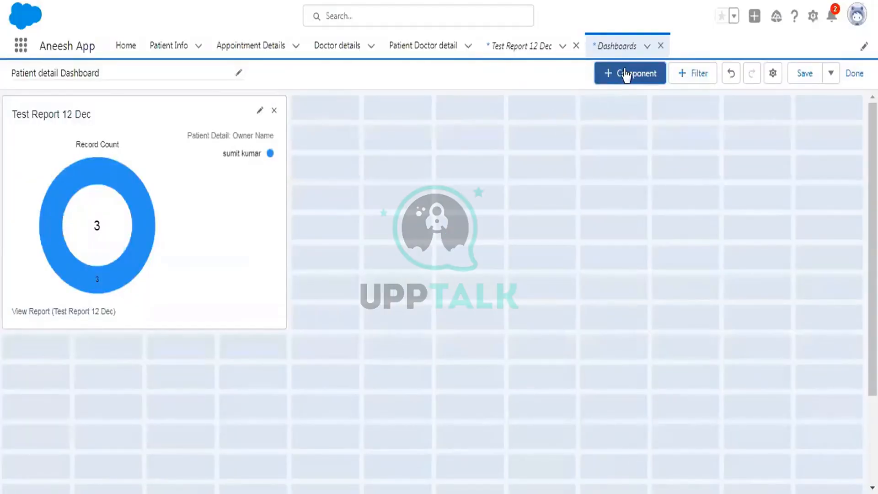
Edit Test Report 12 Dec so its rows are grouped by Status instead of Patient Detail: Owner Name
{"action": "left_click", "coordinate": [533, 49]}
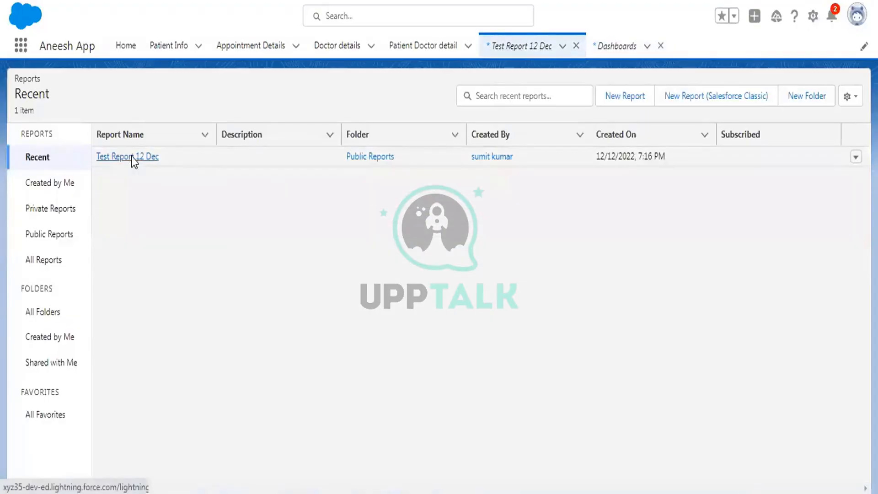
{"action": "left_click", "coordinate": [132, 157]}
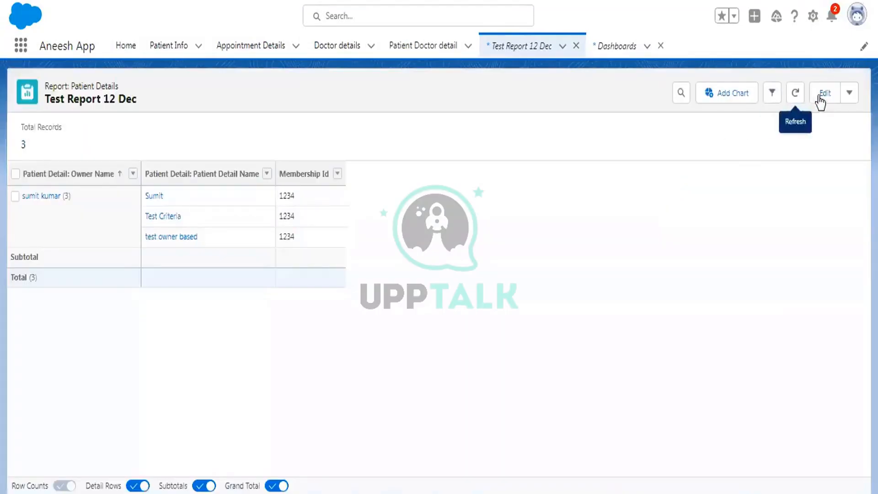
{"action": "left_click", "coordinate": [823, 95]}
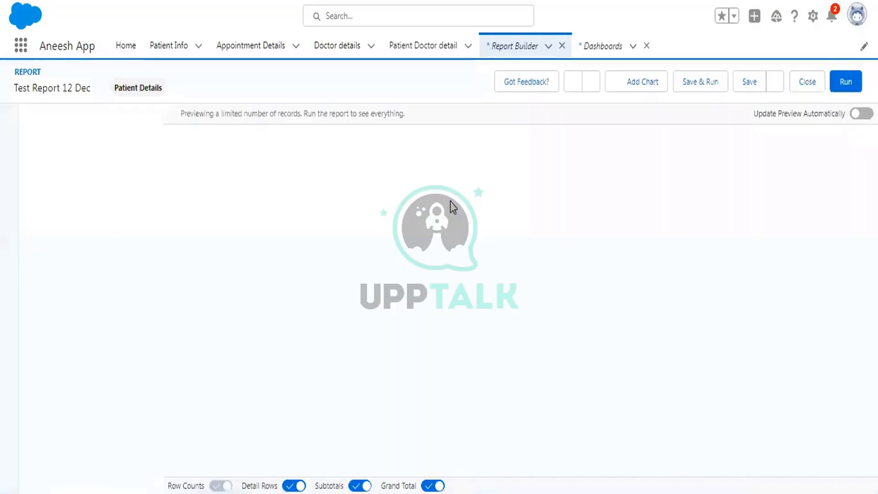
{"action": "left_click", "coordinate": [81, 261]}
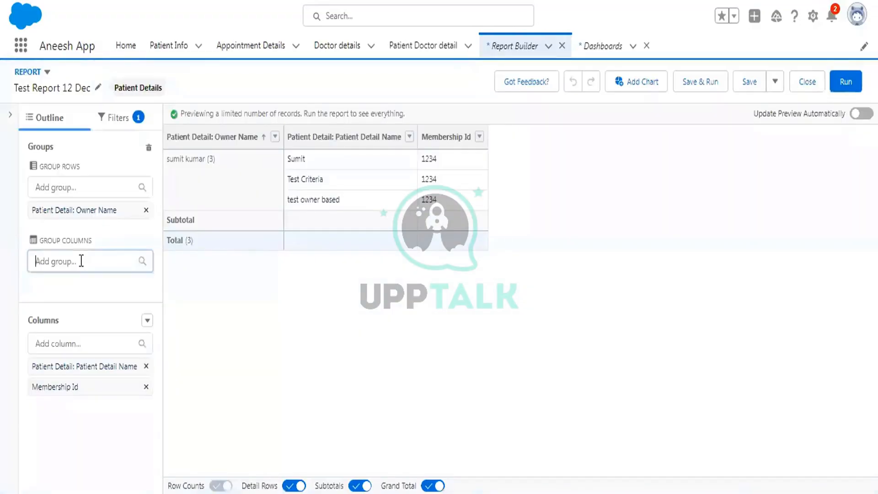
{"action": "left_click", "coordinate": [104, 231]}
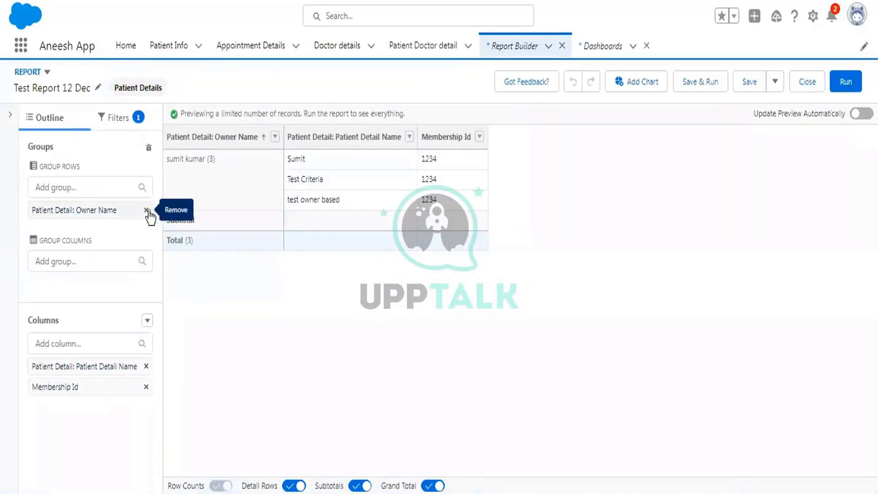
{"action": "left_click", "coordinate": [147, 211]}
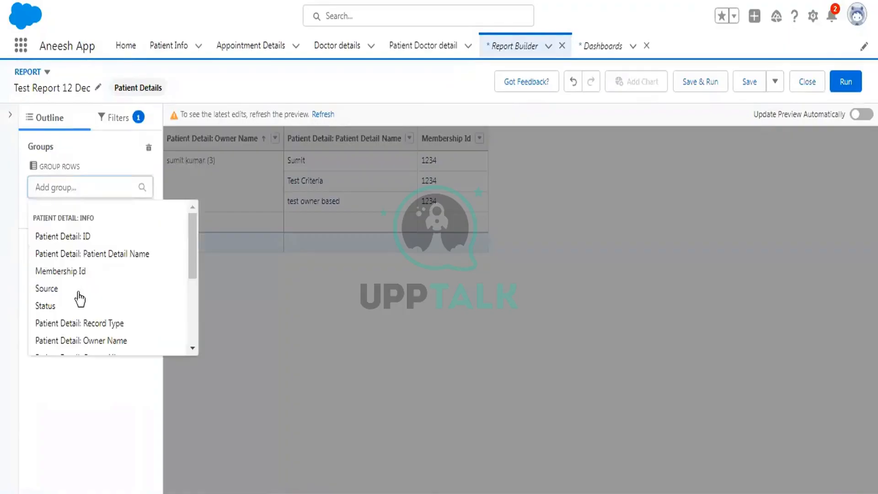
{"action": "left_click", "coordinate": [77, 289]}
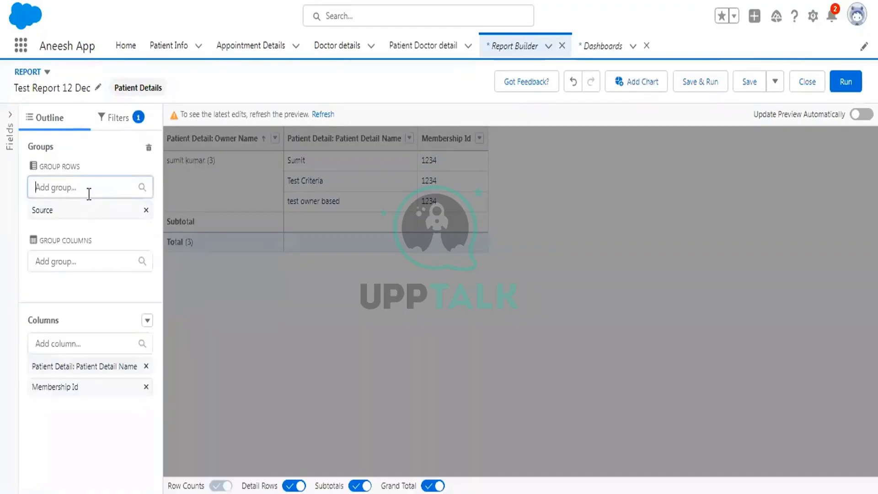
{"action": "left_click", "coordinate": [88, 192]}
{"action": "left_click", "coordinate": [48, 286]}
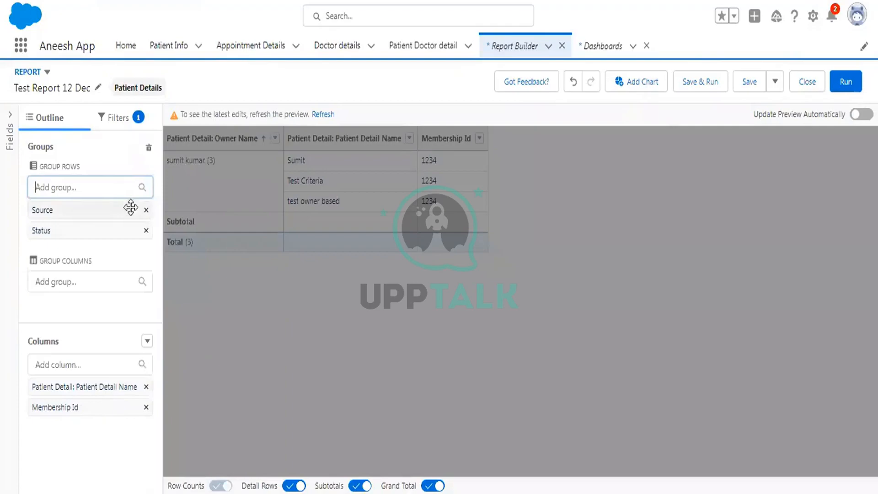
{"action": "left_click", "coordinate": [146, 210]}
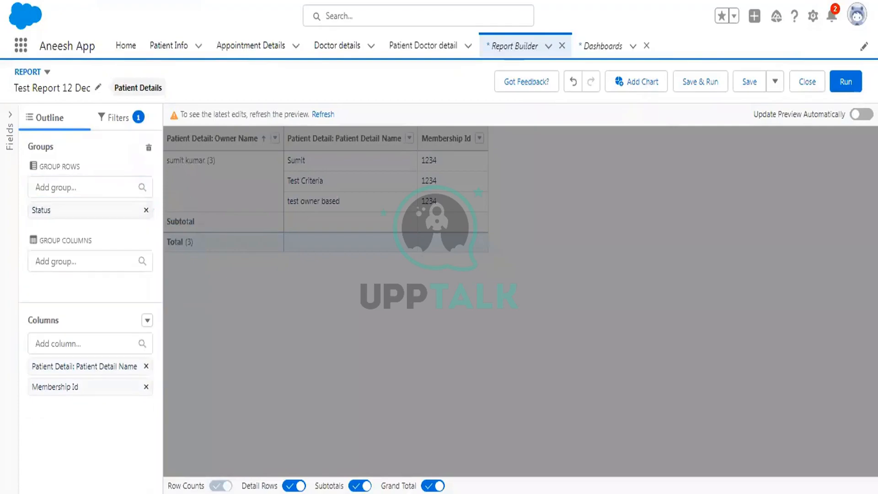
Run the regrouped Test Report 12 Dec and save it
{"action": "left_click", "coordinate": [834, 79]}
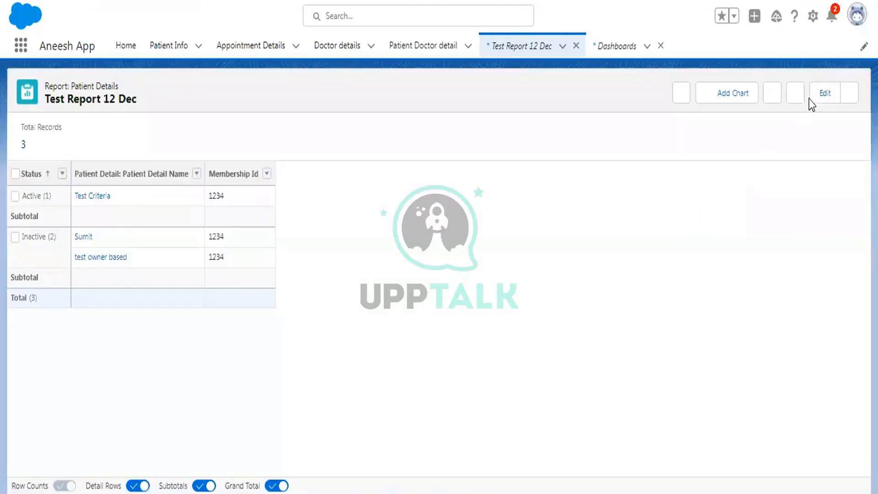
{"action": "left_click", "coordinate": [848, 93]}
{"action": "left_click", "coordinate": [806, 168]}
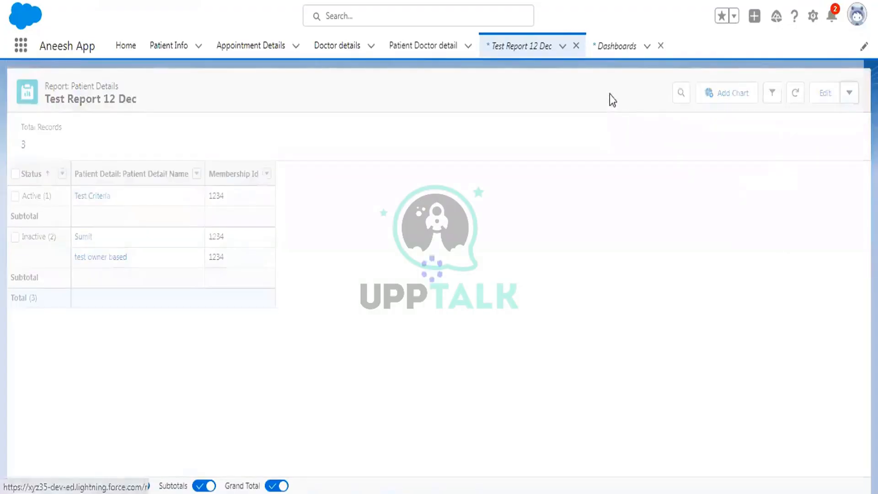
Return to the dashboards list and open Patient detail Dashboard for editing
{"action": "left_click", "coordinate": [616, 48]}
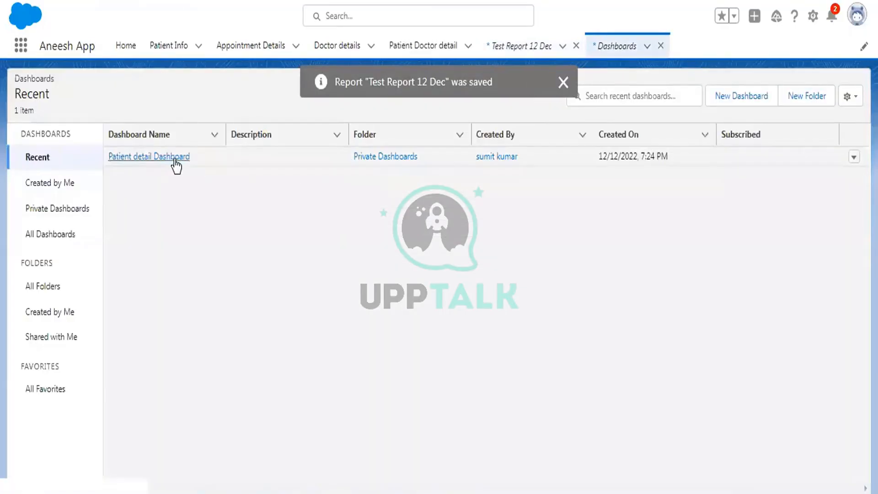
{"action": "left_click", "coordinate": [174, 157]}
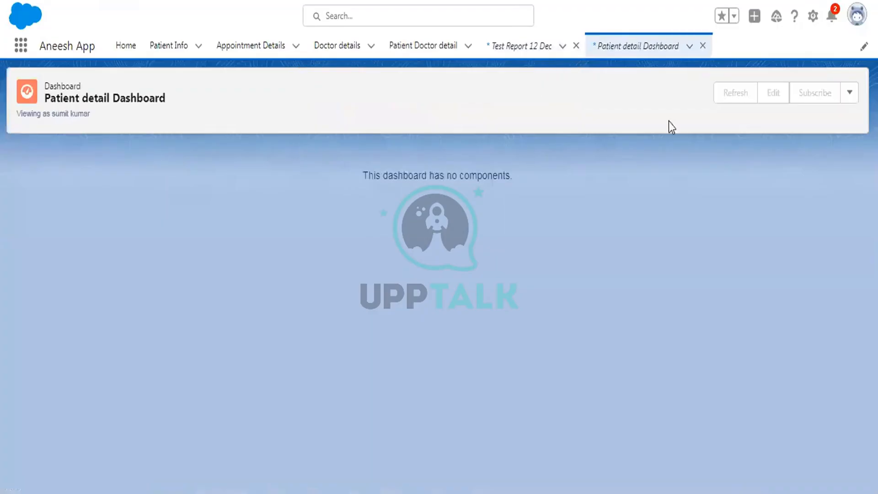
{"action": "left_click", "coordinate": [764, 94]}
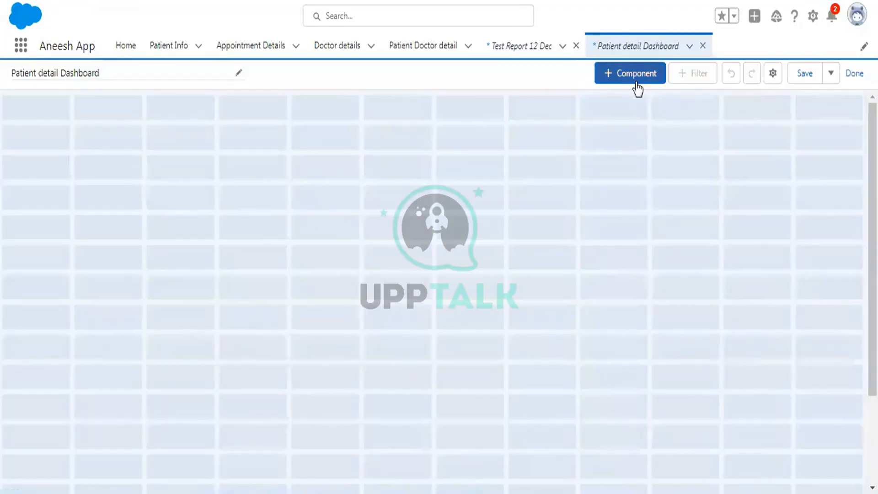
Add a component from Test Report 12 Dec to the dashboard as a column chart of Record Count by Status
{"action": "left_click", "coordinate": [636, 85]}
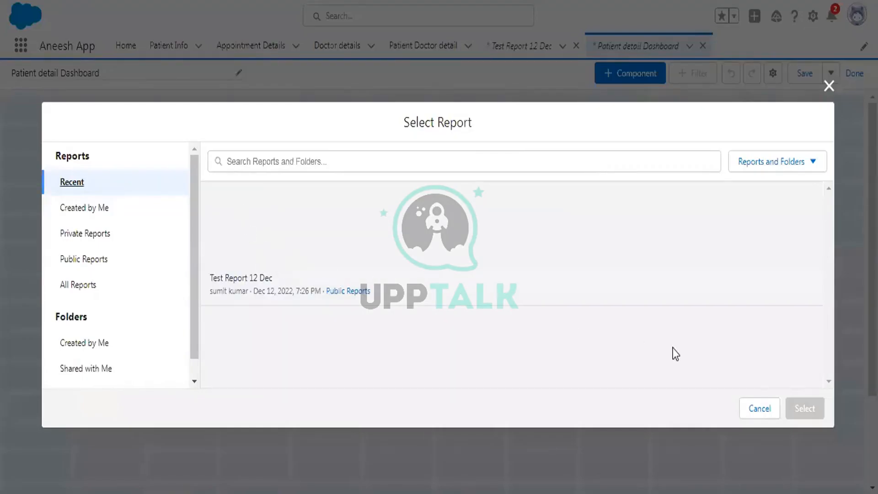
{"action": "left_click", "coordinate": [403, 296]}
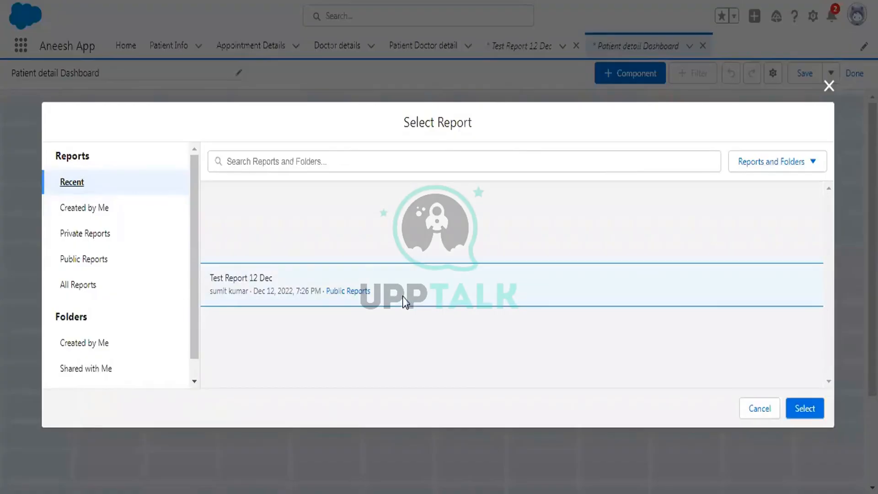
{"action": "left_click", "coordinate": [804, 408]}
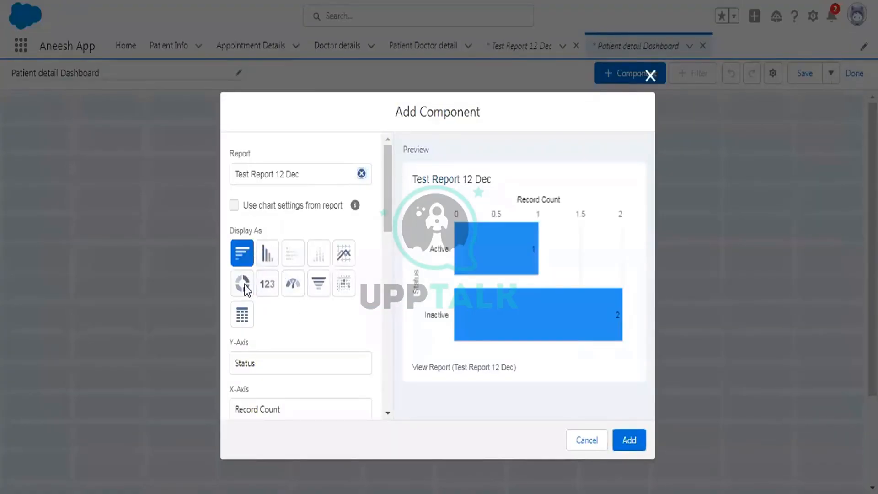
{"action": "left_click", "coordinate": [272, 253]}
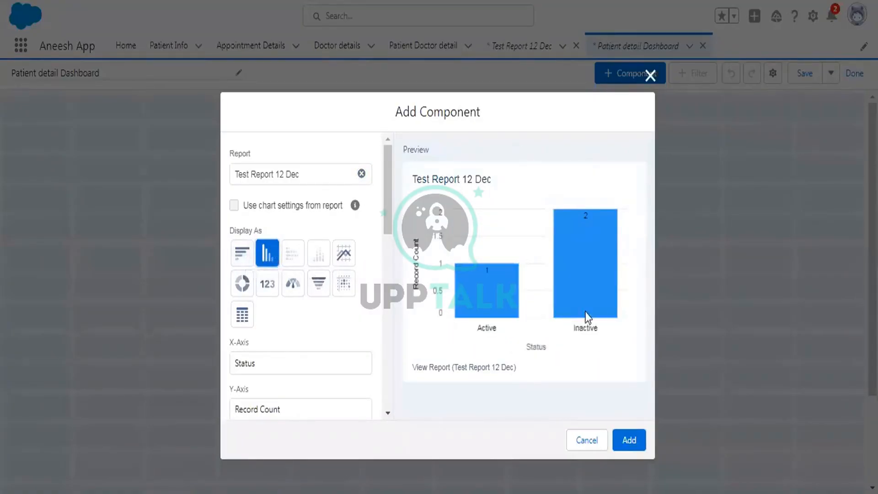
{"action": "left_click", "coordinate": [629, 440]}
{"action": "mouse_move", "coordinate": [248, 211]}
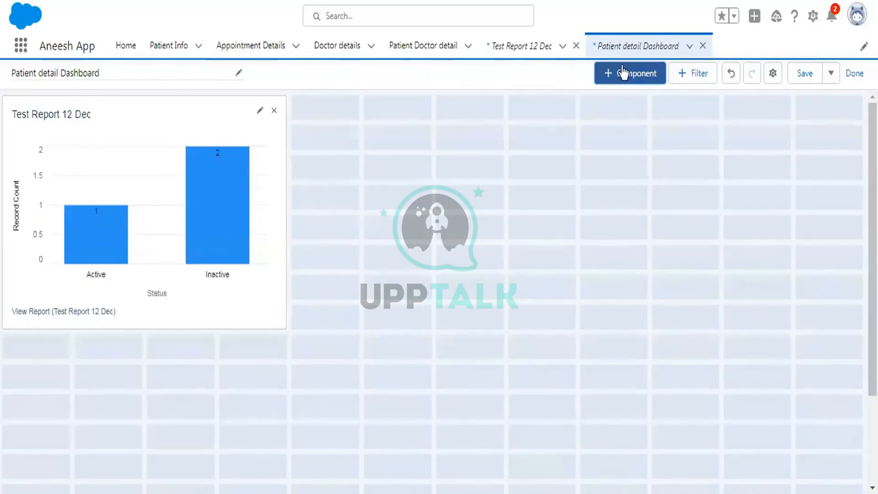
Add a second component from Test Report 12 Dec as a scatter chart and place it directly beside the column chart
{"action": "left_click", "coordinate": [623, 72]}
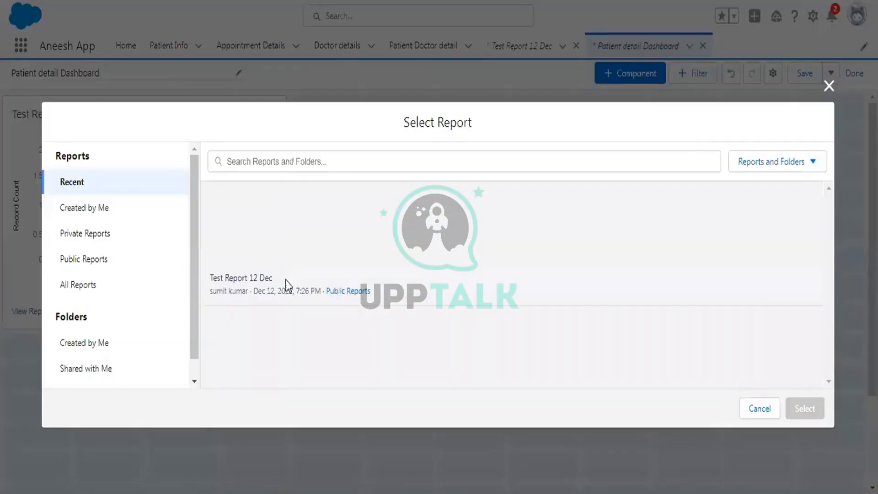
{"action": "left_click", "coordinate": [288, 284]}
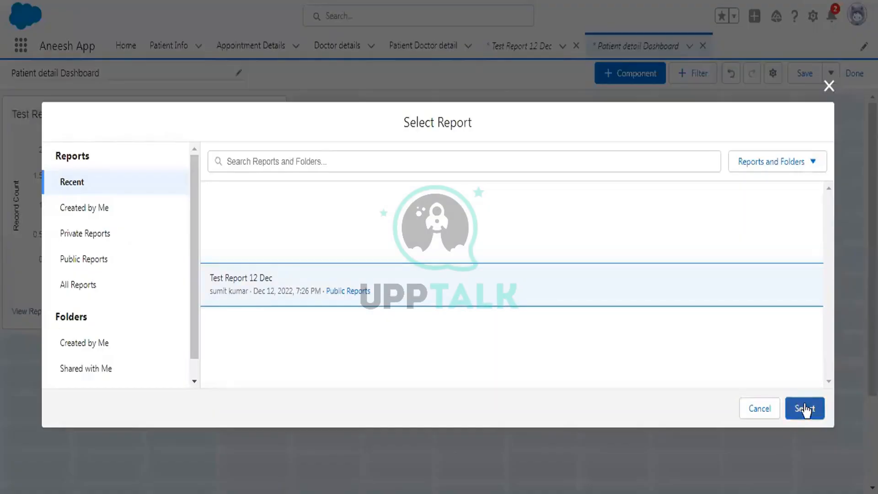
{"action": "left_click", "coordinate": [805, 408]}
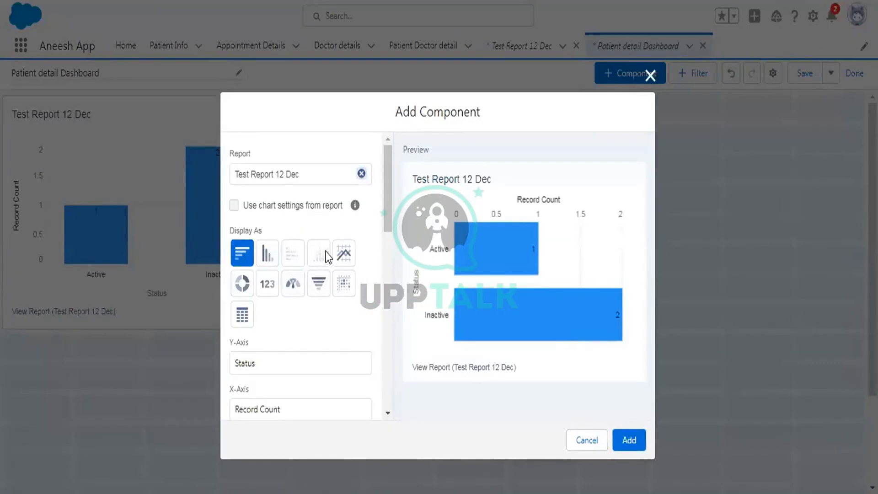
{"action": "left_click", "coordinate": [349, 254]}
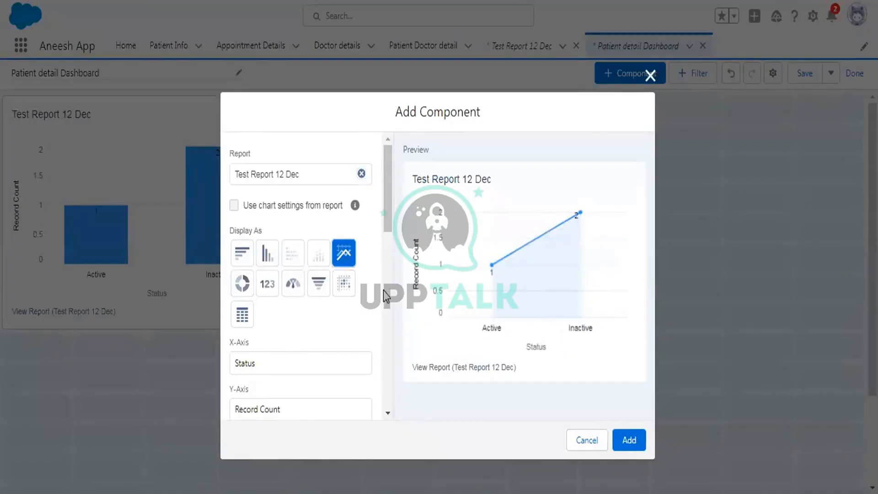
{"action": "left_click", "coordinate": [346, 287]}
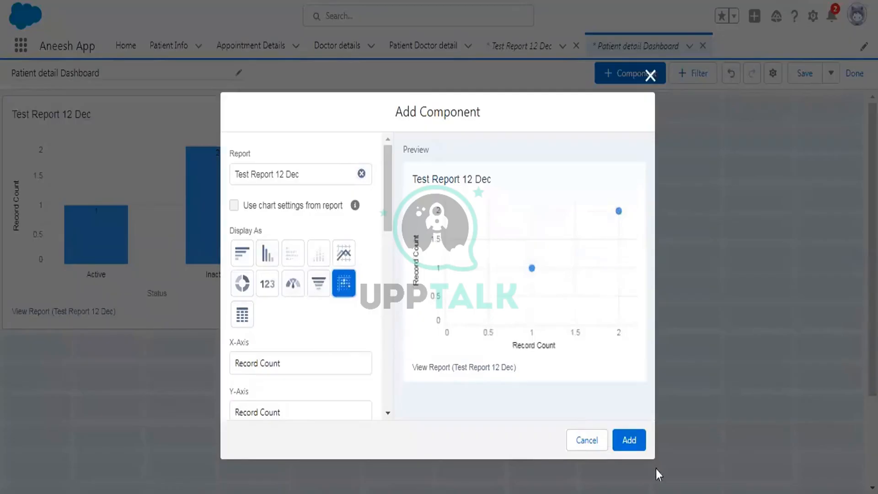
{"action": "left_click", "coordinate": [629, 440]}
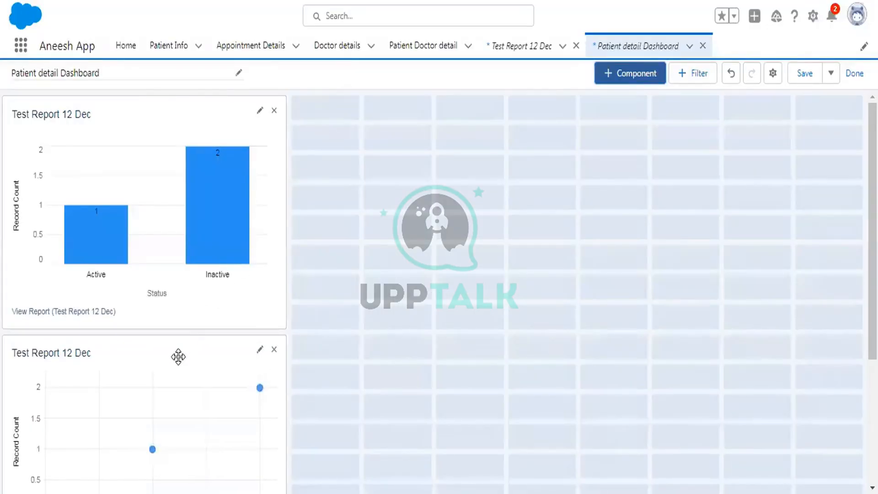
{"action": "left_click_drag", "start_coordinate": [176, 355], "coordinate": [466, 120]}
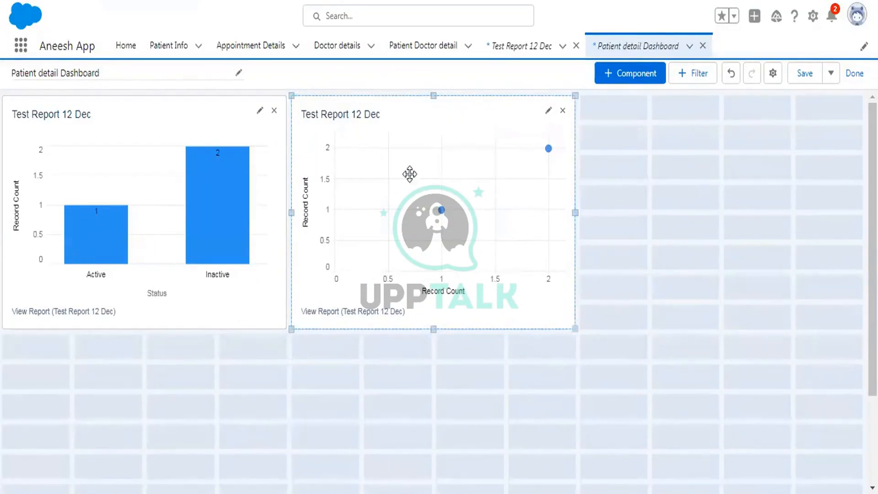
Add a third component from Test Report 12 Dec as a column chart of Record Count by Status with the Dark component theme
{"action": "left_click", "coordinate": [647, 74]}
{"action": "left_click", "coordinate": [418, 302]}
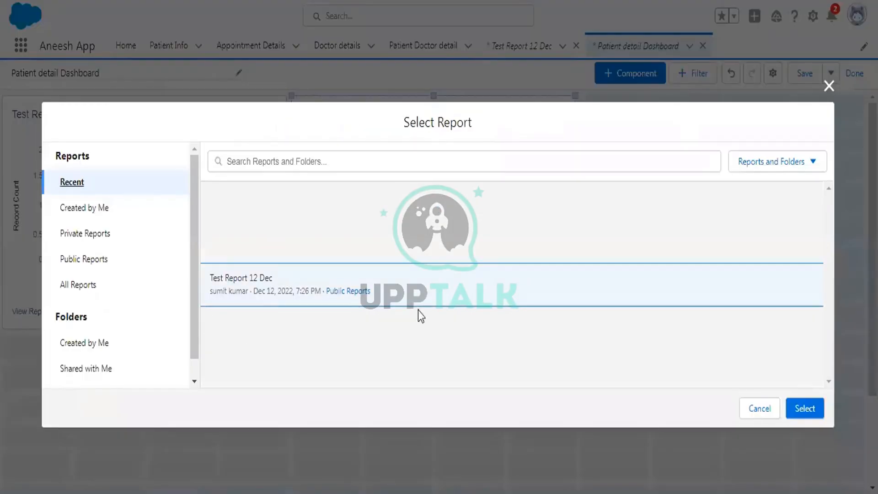
{"action": "left_click", "coordinate": [805, 408]}
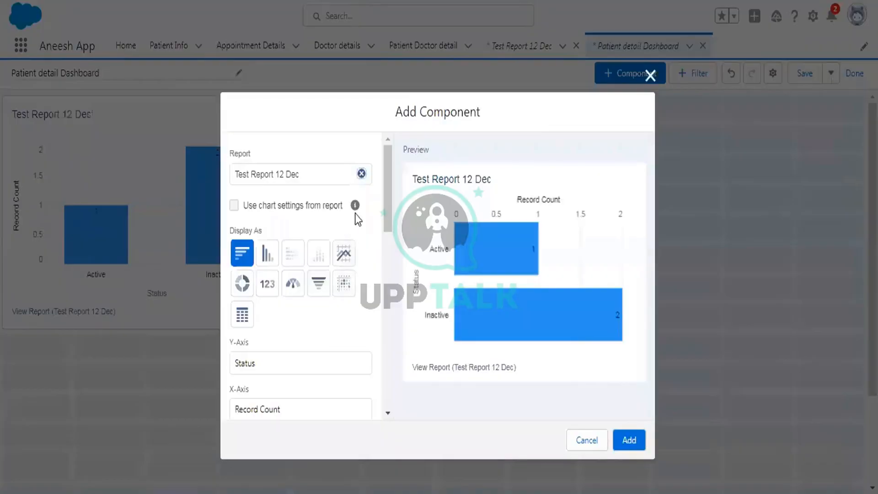
{"action": "left_click", "coordinate": [264, 256]}
{"action": "scroll", "coordinate": [345, 227], "scroll_direction": "down", "scroll_amount": 2}
{"action": "scroll", "coordinate": [344, 227], "scroll_direction": "down", "scroll_amount": 5}
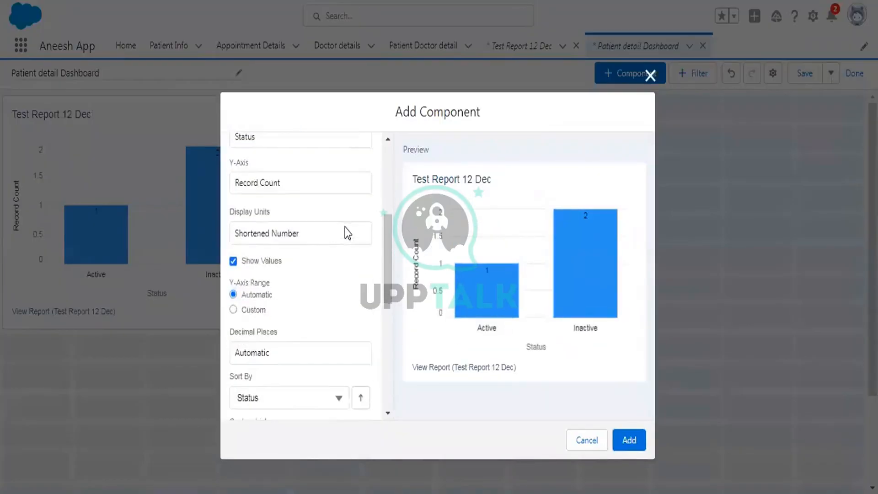
{"action": "scroll", "coordinate": [345, 227], "scroll_direction": "down", "scroll_amount": 6}
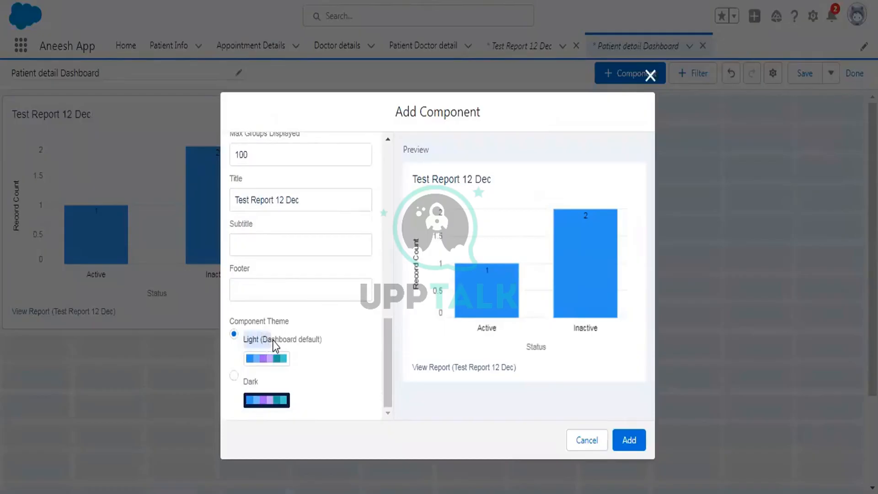
{"action": "left_click", "coordinate": [234, 375]}
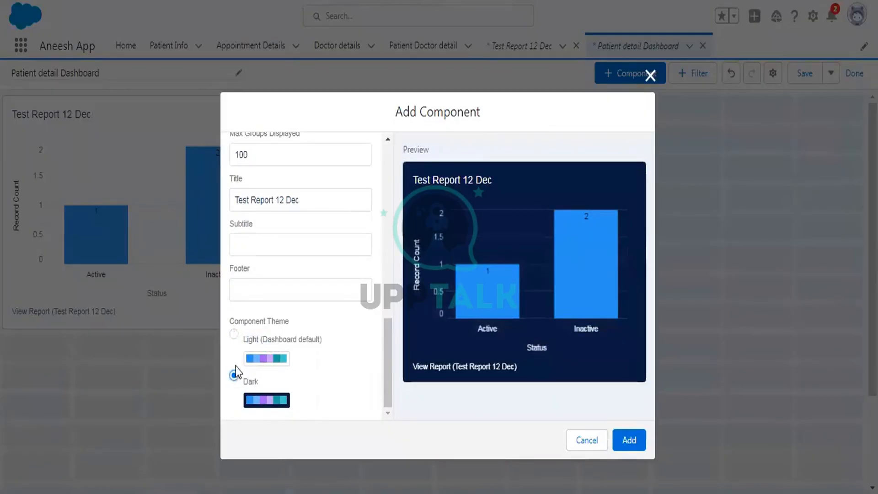
{"action": "left_click", "coordinate": [633, 442]}
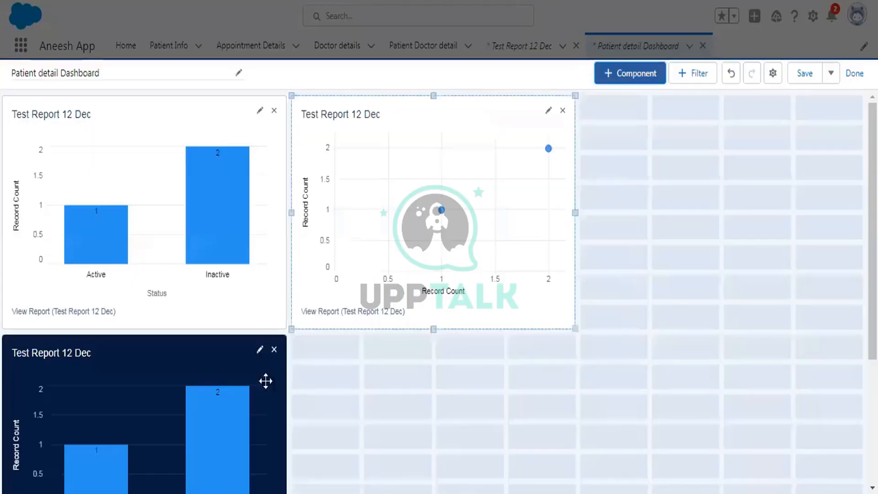
Place the dark column chart in the top row beside the scatter chart, and save and finish editing the dashboard
{"action": "left_click_drag", "start_coordinate": [219, 366], "coordinate": [770, 124]}
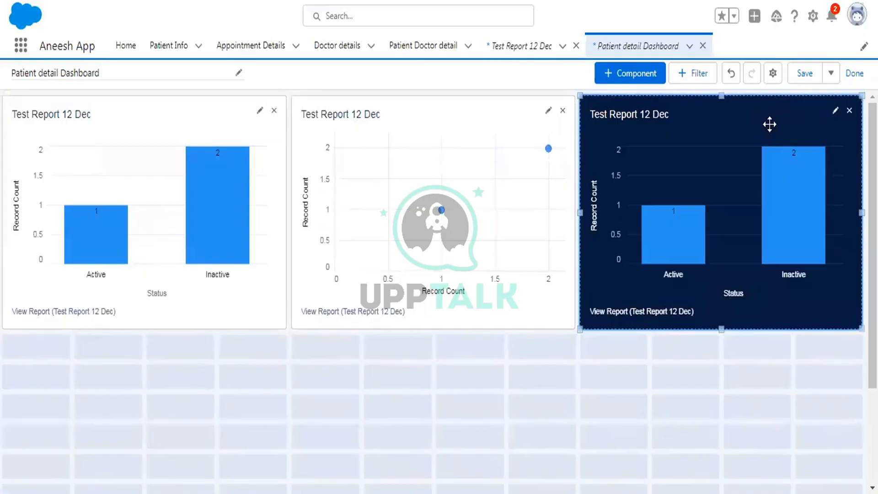
{"action": "left_click", "coordinate": [805, 77]}
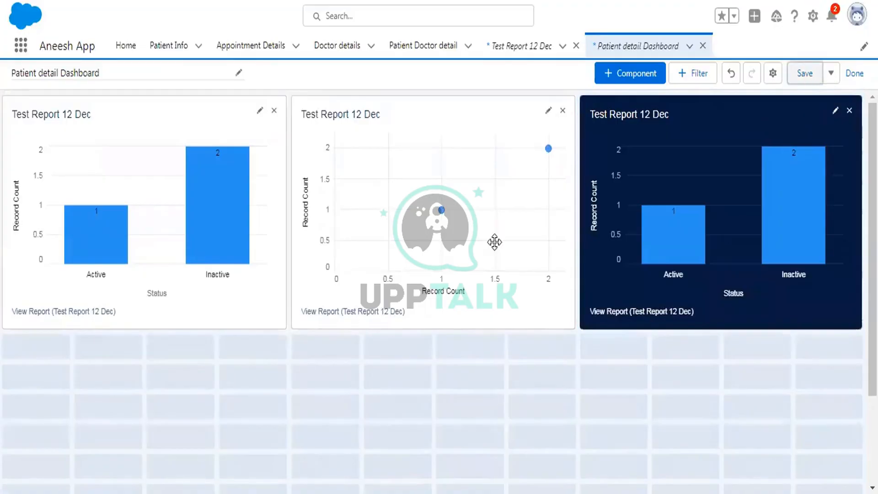
{"action": "left_click", "coordinate": [854, 74]}
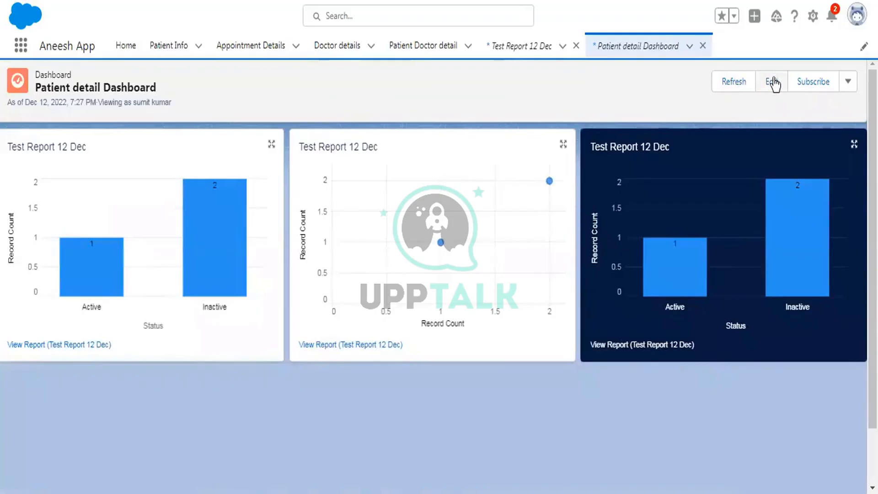
Switch to Notepad++ and replace all the report type notes with the heading "dynamic or static"
{"action": "left_click", "coordinate": [138, 492]}
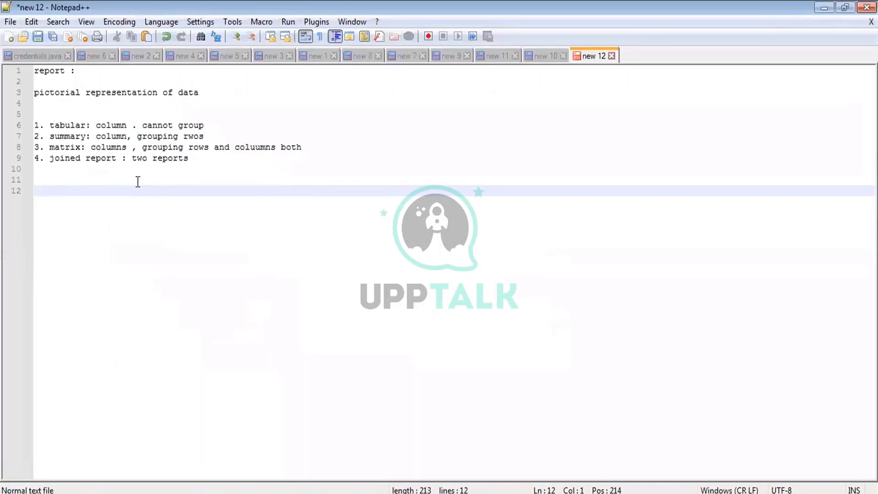
{"action": "key", "text": "ctrl+a"}
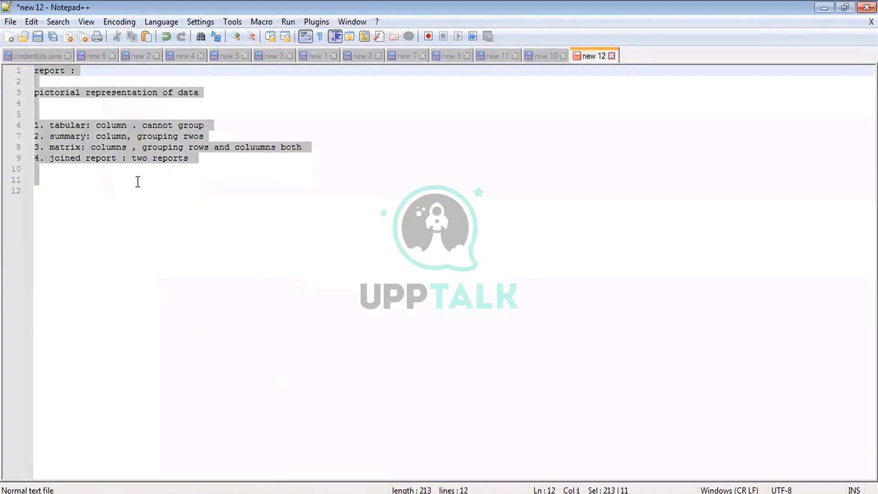
{"action": "type", "text": "dyn"}
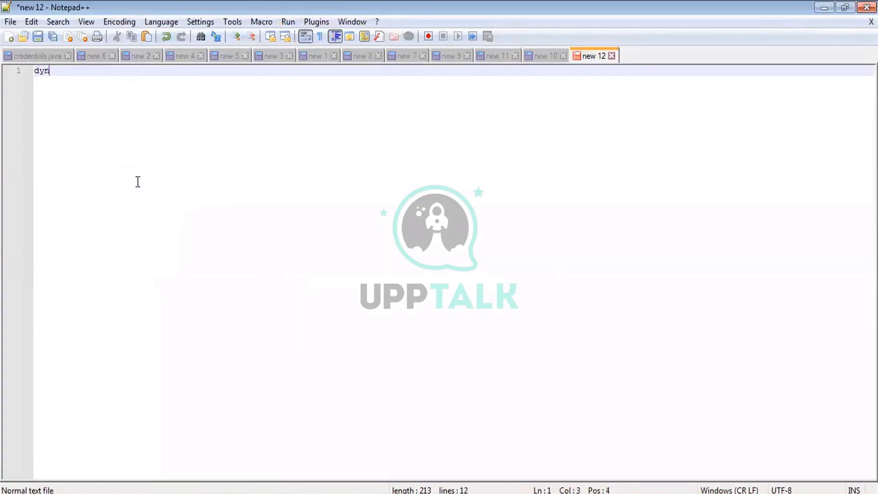
{"action": "type", "text": "amic or static"}
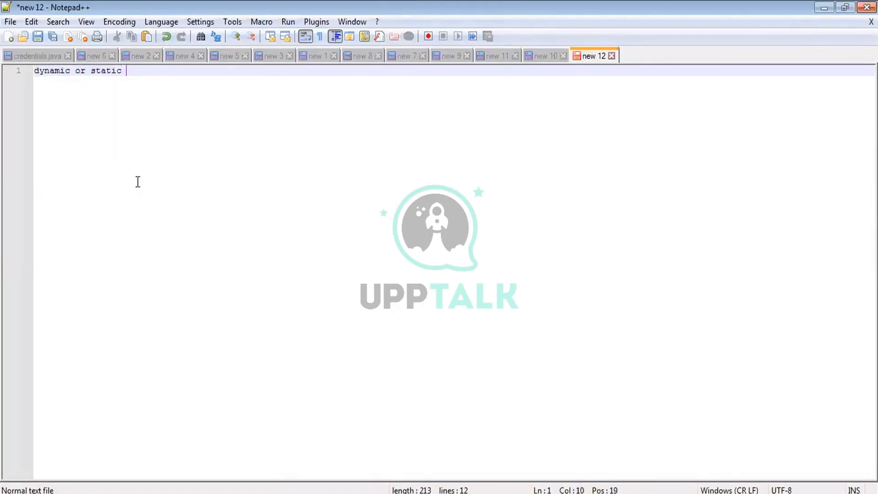
Add the line "static : sae set / count of data" below the heading, leaving two blank lines between them
{"action": "key", "text": "Return"}
{"action": "key", "text": "Return"}
{"action": "key", "text": "Return"}
{"action": "type", "text": "static"}
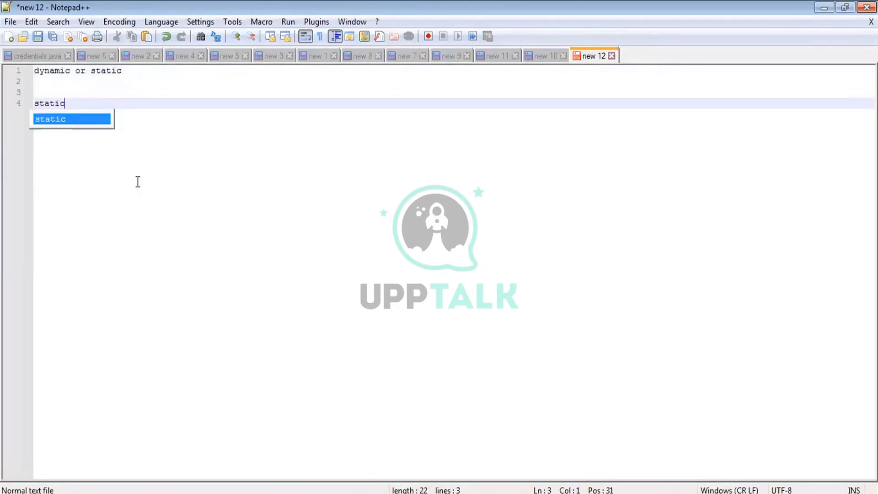
{"action": "type", "text": " : "}
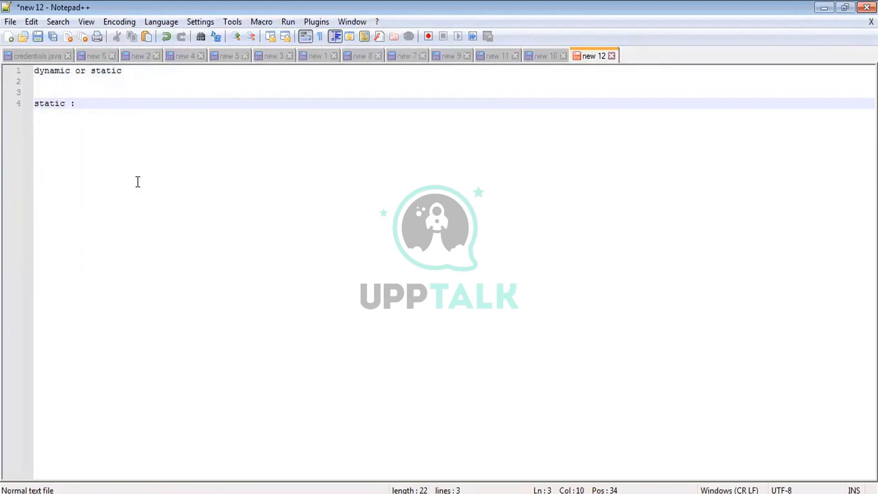
{"action": "type", "text": "s"}
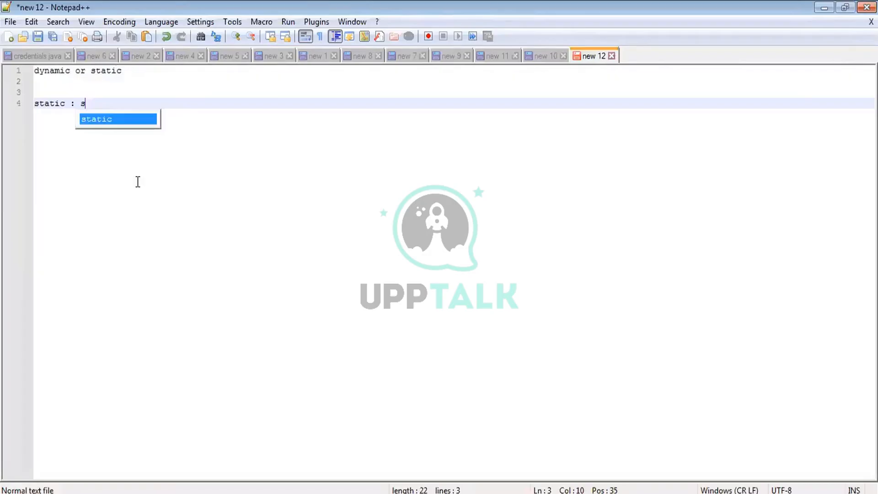
{"action": "type", "text": "ae set"}
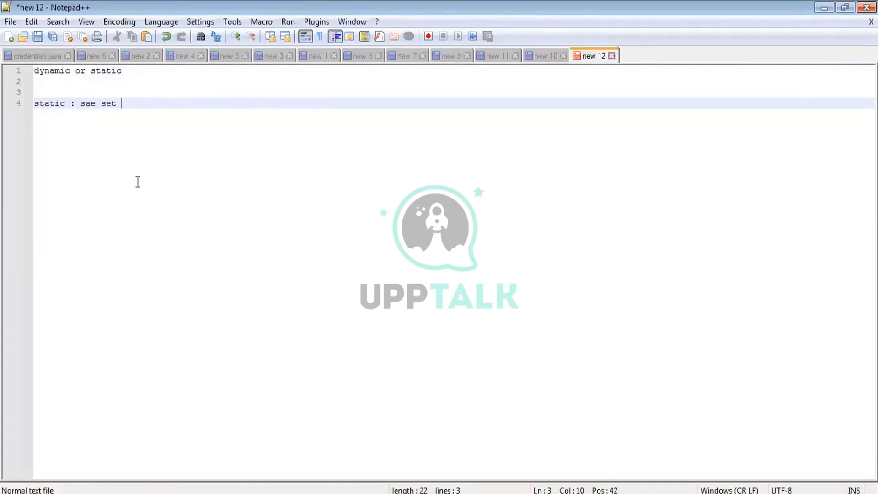
{"action": "type", "text": " / count of data"}
Add the line "dynamic :" under the static line, followed by blank lines for an example
{"action": "key", "text": "Return"}
{"action": "key", "text": "Return"}
{"action": "type", "text": "dy"}
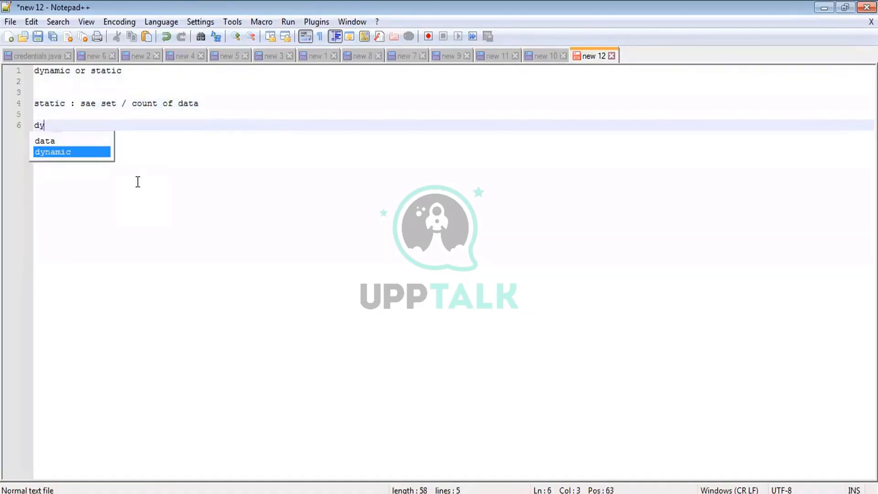
{"action": "type", "text": "namic :"}
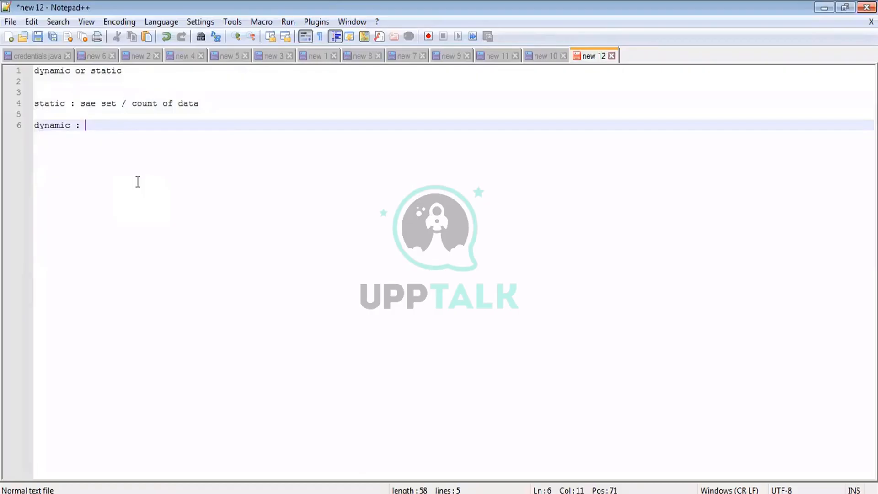
{"action": "key", "text": "Return"}
{"action": "key", "text": "Return"}
{"action": "key", "text": "Return"}
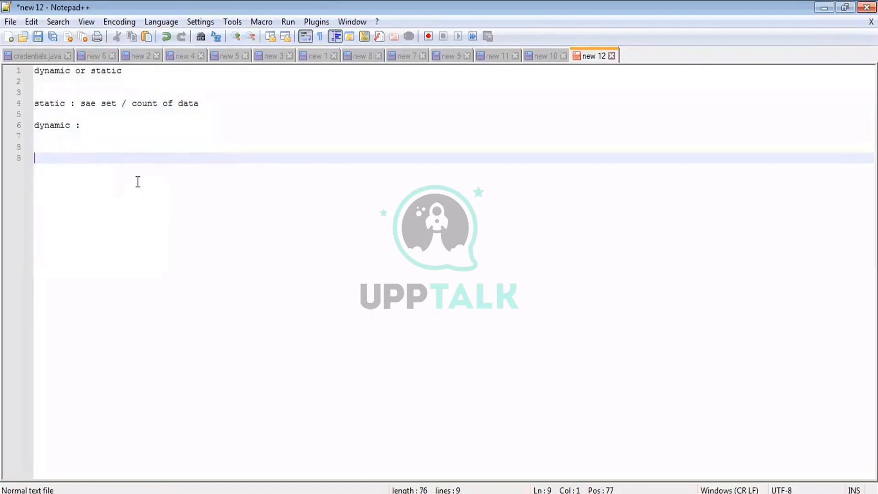
Add the example lines "20 records" and "10 records" below the dynamic entry, separated by a blank line
{"action": "type", "text": "sstem"}
{"action": "key", "text": "BackSpace"}
{"action": "key", "text": "BackSpace"}
{"action": "key", "text": "BackSpace"}
{"action": "key", "text": "BackSpace"}
{"action": "key", "text": "BackSpace"}
{"action": "key", "text": "BackSpace"}
{"action": "type", "text": "20 records"}
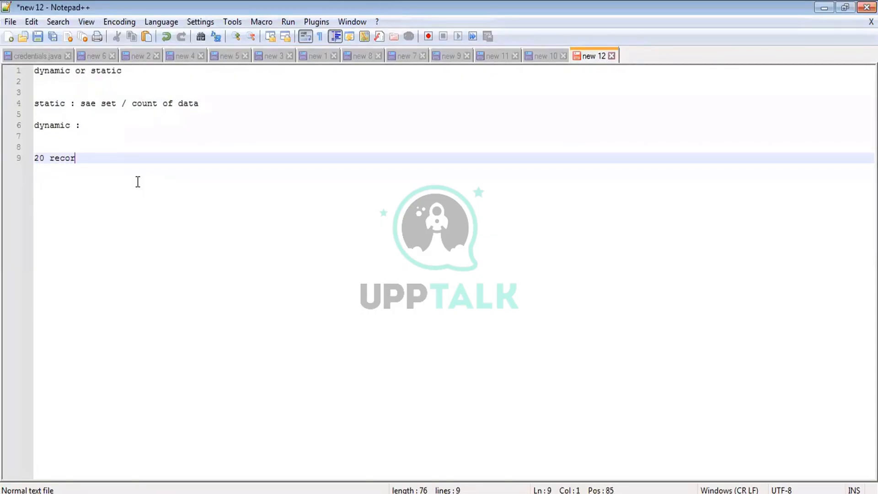
{"action": "key", "text": "Return"}
{"action": "key", "text": "Return"}
{"action": "type", "text": "1"}
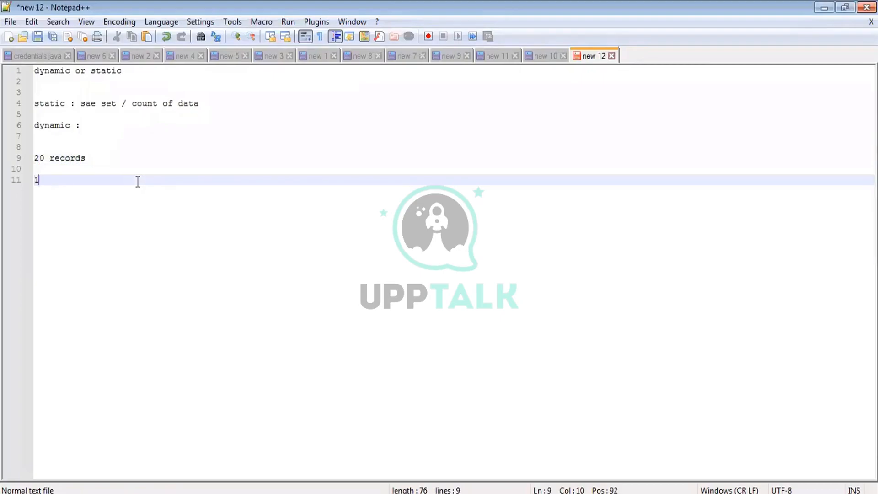
{"action": "type", "text": "0 records"}
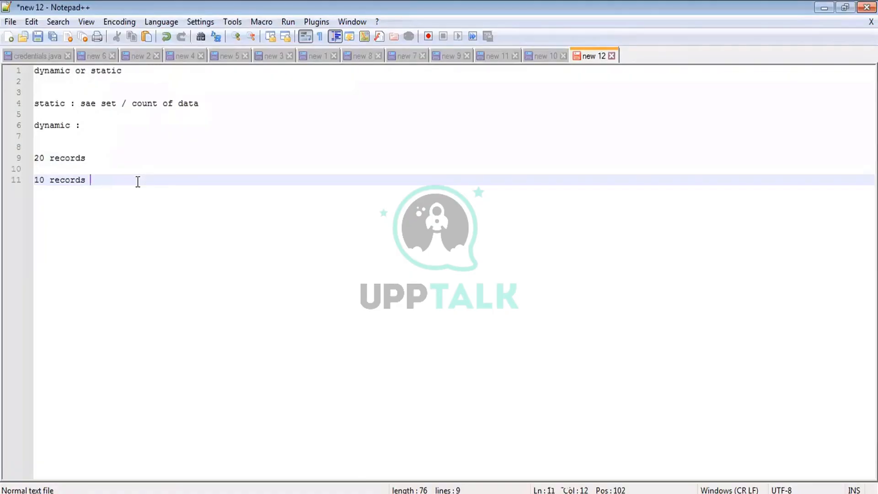
Add a "12 records" line and append a colon and a user's first name to both the 12 and 10 records lines
{"action": "key", "text": "Return"}
{"action": "key", "text": "Return"}
{"action": "type", "text": "12 "}
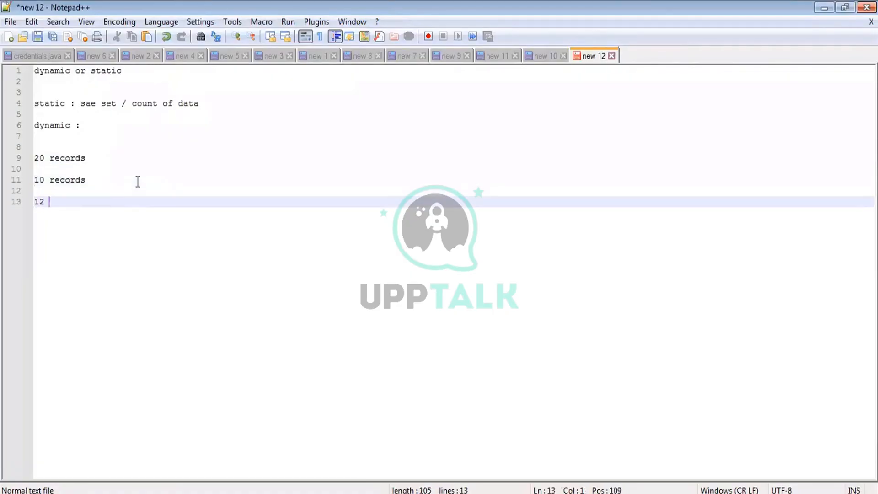
{"action": "type", "text": "records : anitha"}
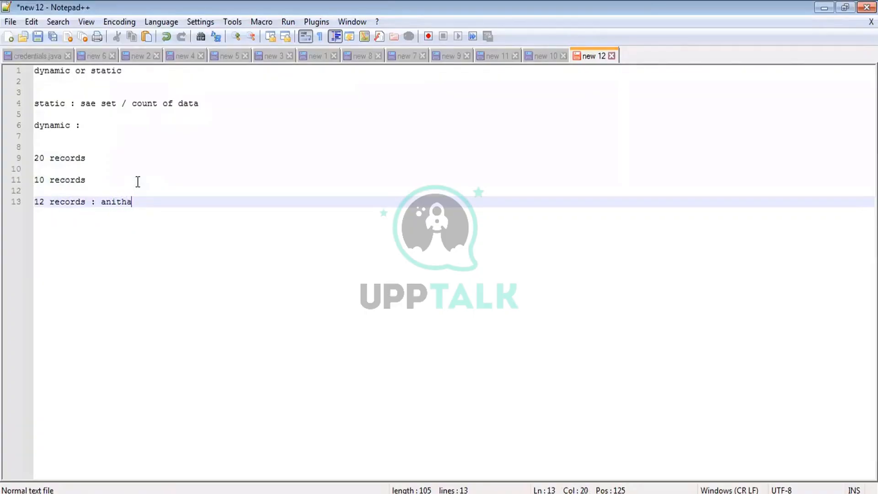
{"action": "left_click", "coordinate": [138, 181]}
{"action": "type", "text": ": sumit"}
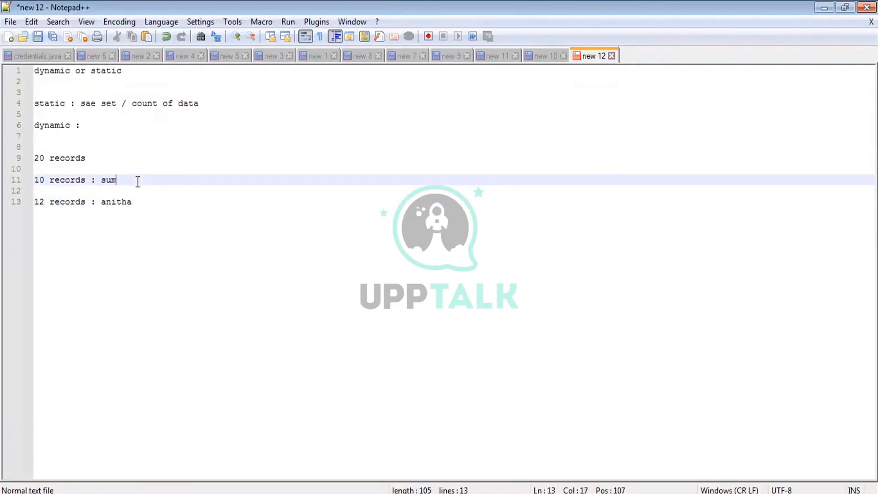
Add a colon after "20 records", insert blank lines at the end of the notes, and highlight "static" in its definition line
{"action": "key", "text": "Up"}
{"action": "key", "text": "Up"}
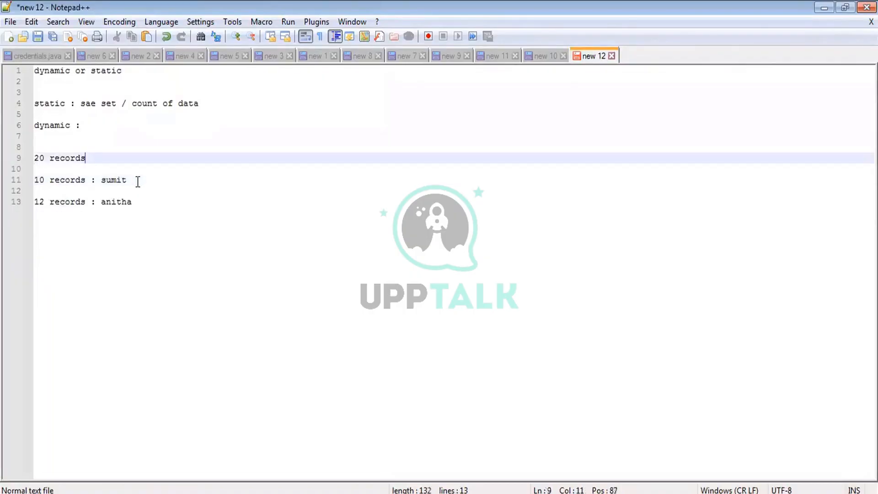
{"action": "type", "text": ":"}
{"action": "key", "text": "Down"}
{"action": "key", "text": "Down"}
{"action": "key", "text": "Down"}
{"action": "key", "text": "Down"}
{"action": "key", "text": "End"}
{"action": "key", "text": "Return"}
{"action": "key", "text": "Return"}
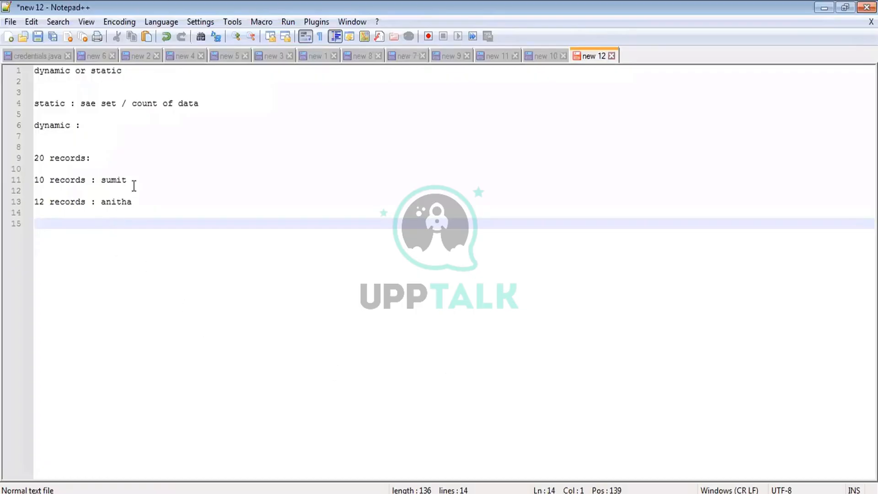
{"action": "left_click_drag", "start_coordinate": [35, 103], "coordinate": [65, 104]}
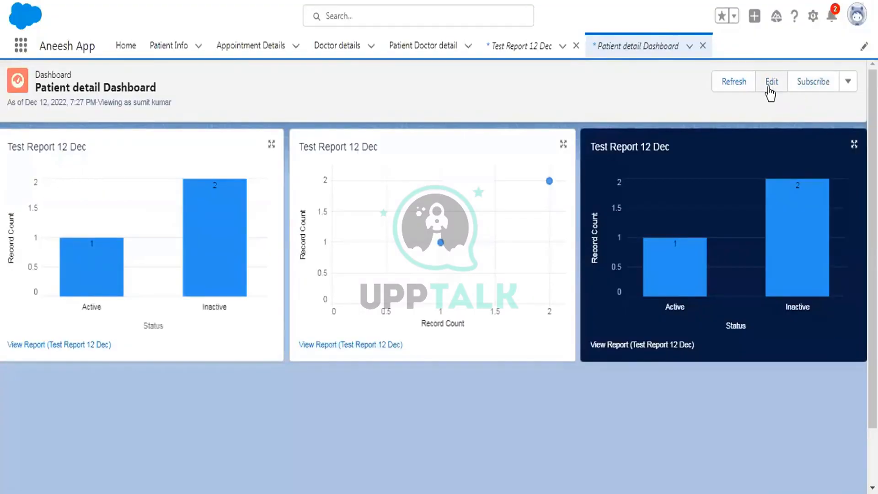
Return to the Patient detail Dashboard in Salesforce, start editing it, and open its properties at the View Dashboard As options
{"action": "left_click", "coordinate": [770, 87]}
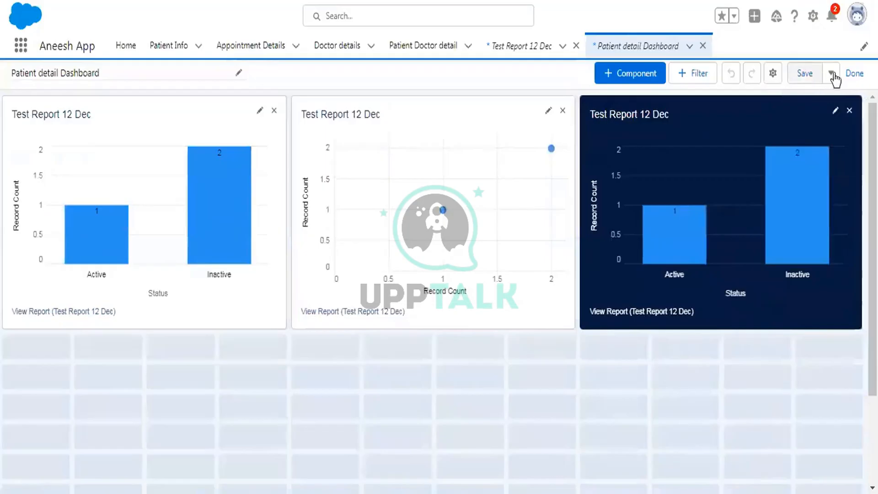
{"action": "left_click", "coordinate": [772, 77]}
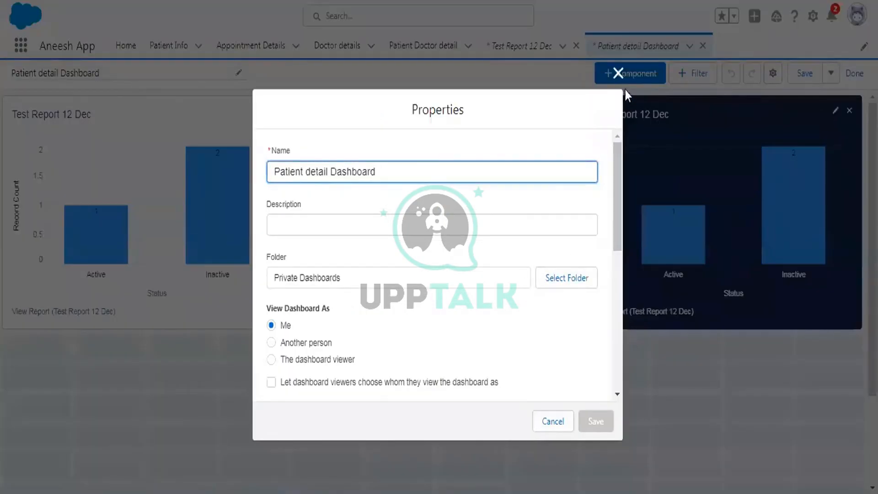
{"action": "left_click", "coordinate": [714, 93]}
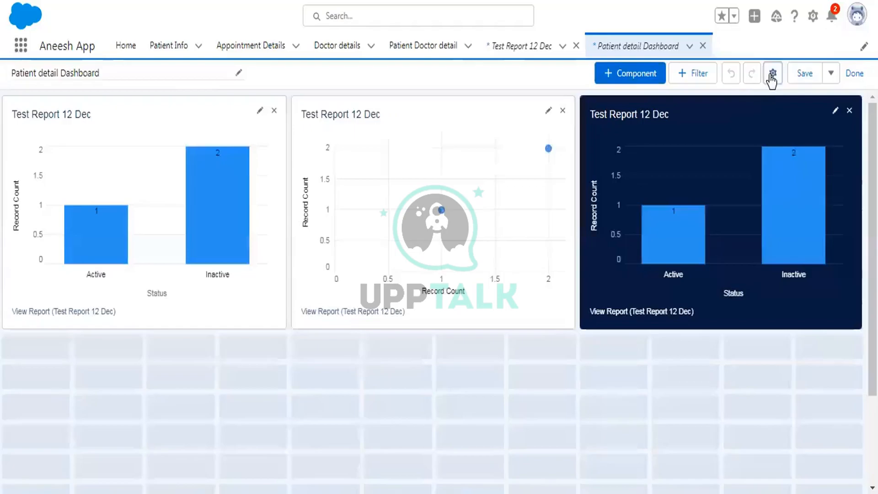
{"action": "left_click", "coordinate": [772, 77]}
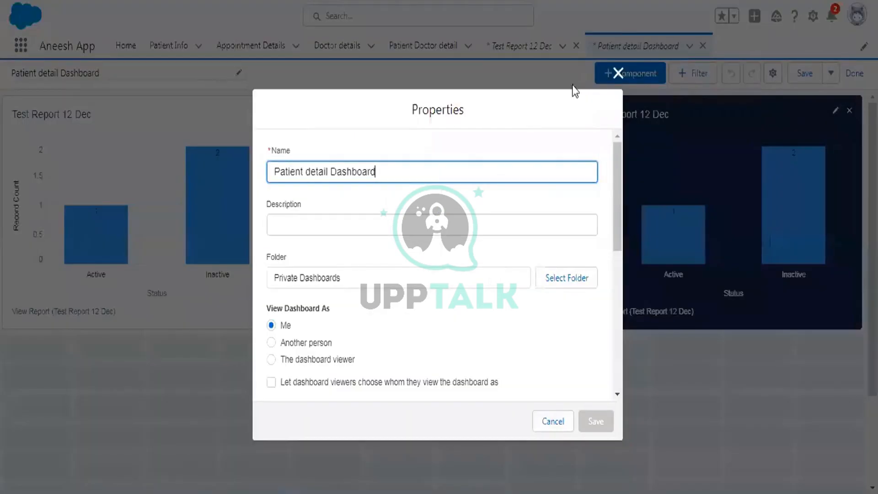
{"action": "scroll", "coordinate": [462, 274], "scroll_direction": "down", "scroll_amount": 2}
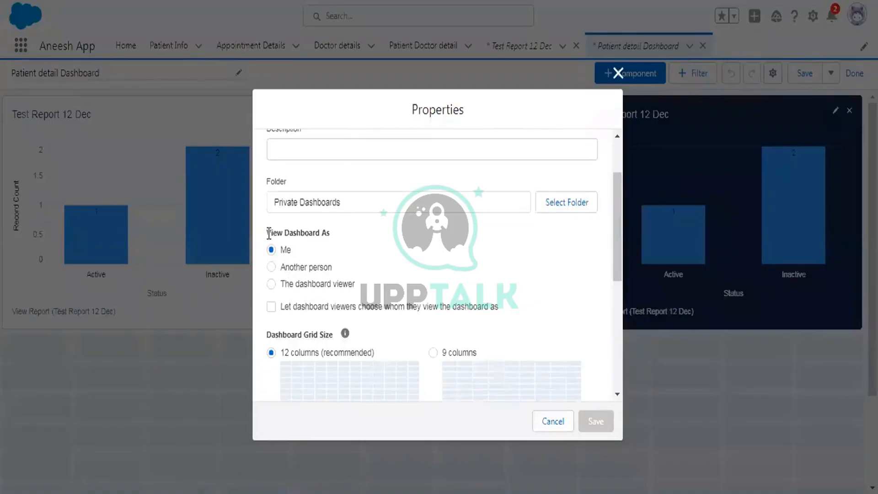
{"action": "left_click_drag", "start_coordinate": [330, 233], "coordinate": [289, 233]}
{"action": "left_click", "coordinate": [351, 239]}
Set View Dashboard As to Another person and replace Insights User with the user's own name from the lookup
{"action": "left_click", "coordinate": [272, 267]}
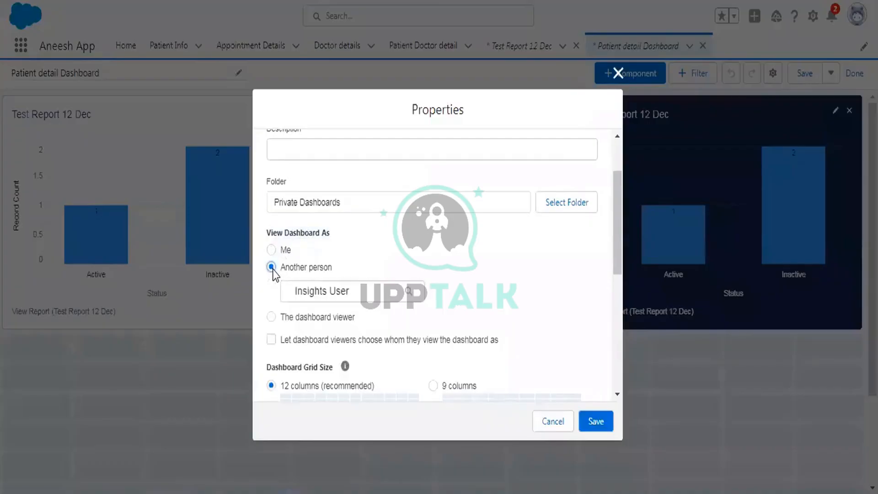
{"action": "scroll", "coordinate": [403, 215], "scroll_direction": "down", "scroll_amount": 2}
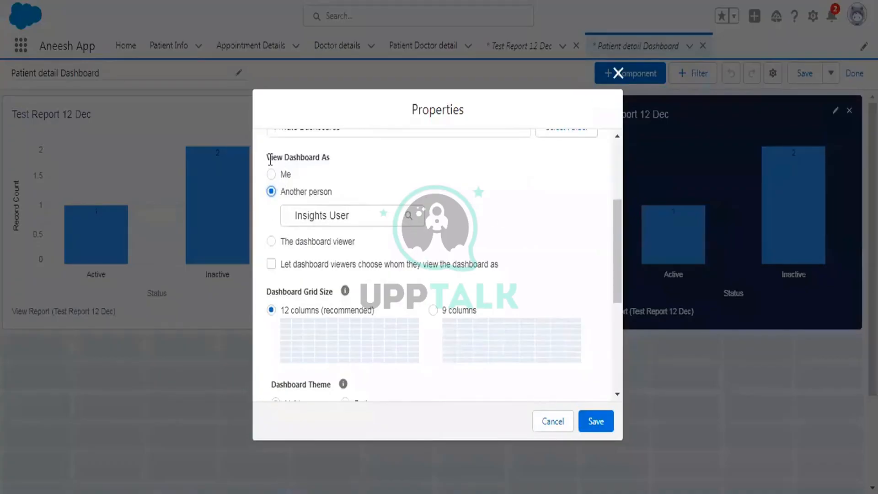
{"action": "left_click", "coordinate": [328, 217]}
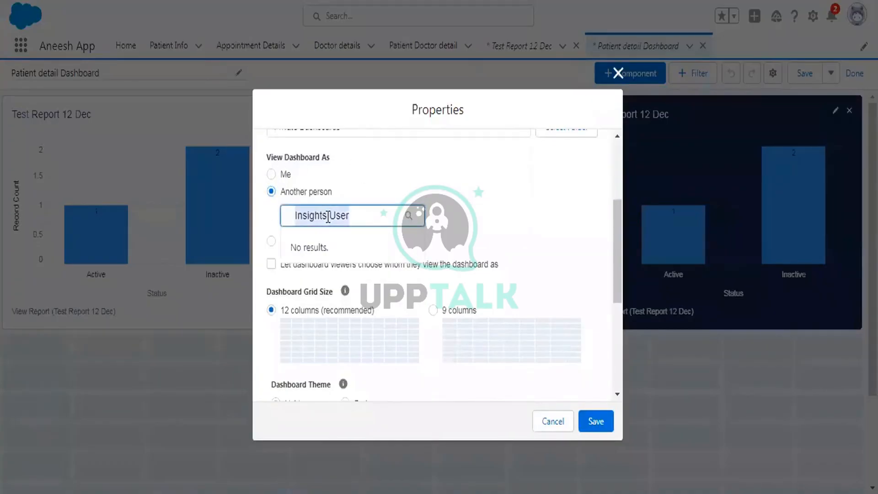
{"action": "left_click", "coordinate": [348, 190]}
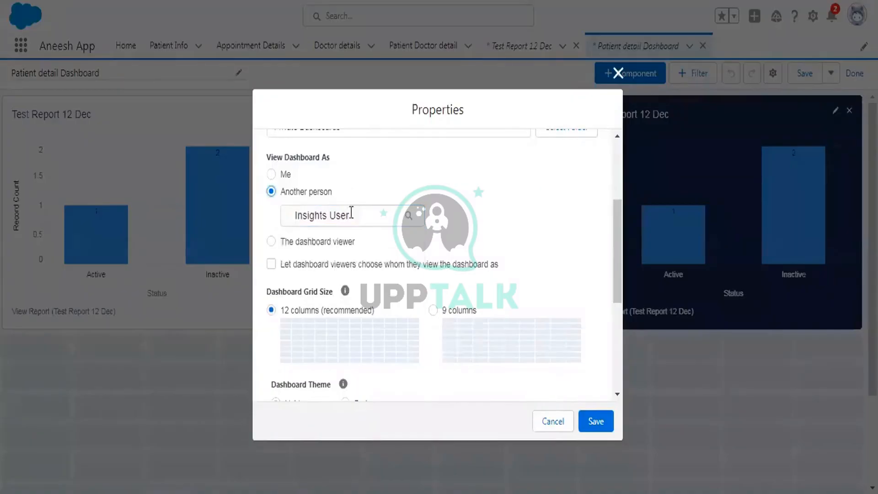
{"action": "double_click", "coordinate": [347, 217]}
{"action": "key", "text": "BackSpace"}
{"action": "key", "text": "BackSpace"}
{"action": "key", "text": "BackSpace"}
{"action": "key", "text": "BackSpace"}
{"action": "key", "text": "BackSpace"}
{"action": "key", "text": "BackSpace"}
{"action": "key", "text": "BackSpace"}
{"action": "key", "text": "BackSpace"}
{"action": "key", "text": "BackSpace"}
{"action": "key", "text": "BackSpace"}
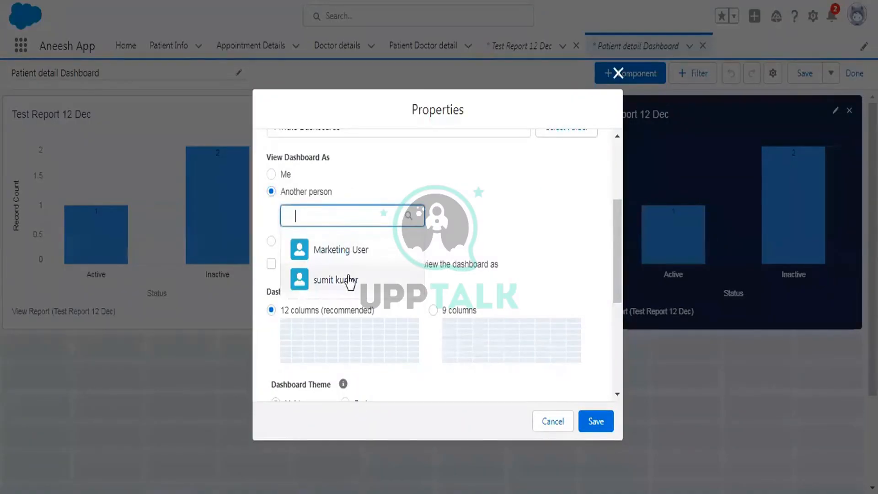
{"action": "left_click", "coordinate": [406, 278]}
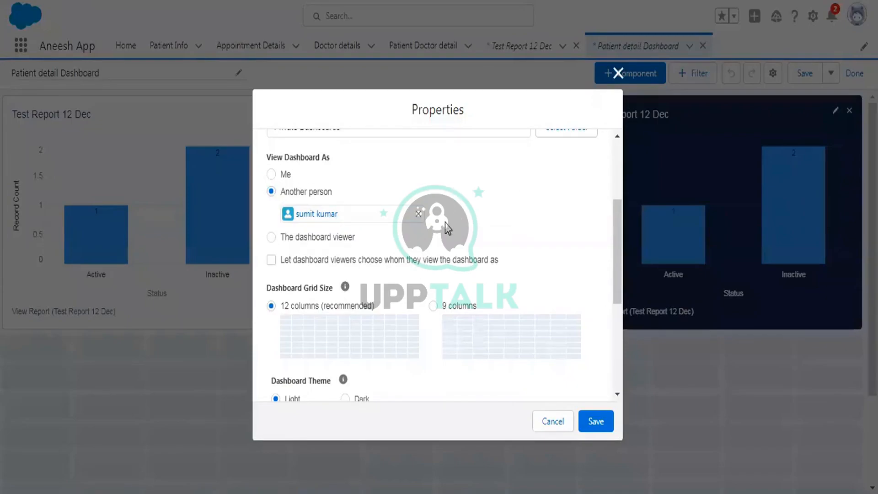
Set View Dashboard As to The dashboard viewer, switching to Another person and back to compare the two options
{"action": "left_click", "coordinate": [270, 238]}
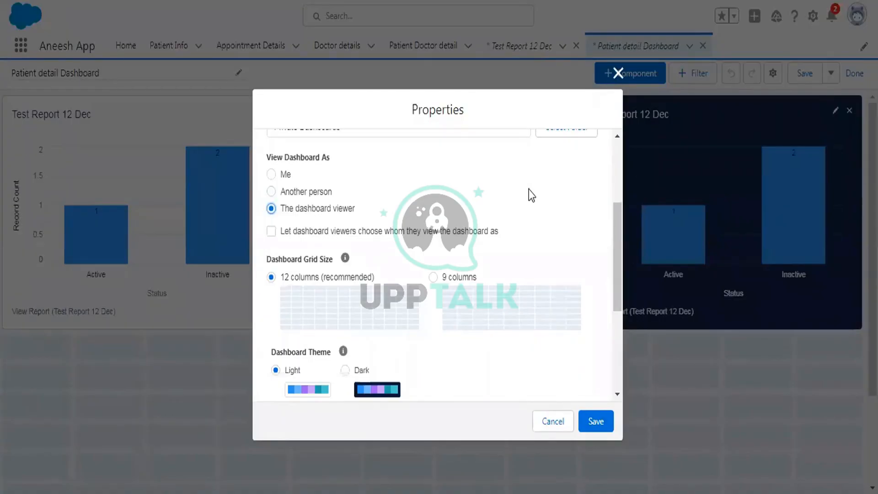
{"action": "left_click", "coordinate": [273, 193]}
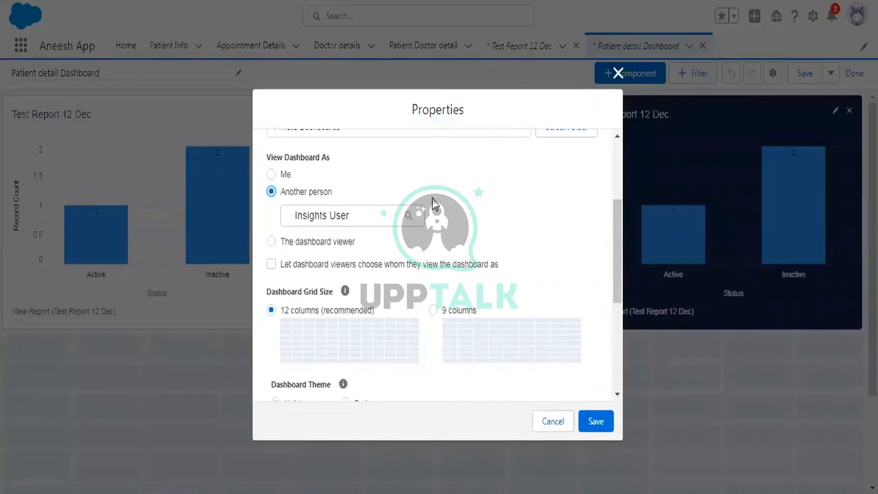
{"action": "scroll", "coordinate": [432, 199], "scroll_direction": "up", "scroll_amount": 3}
{"action": "scroll", "coordinate": [458, 206], "scroll_direction": "down", "scroll_amount": 3}
{"action": "left_click", "coordinate": [271, 242]}
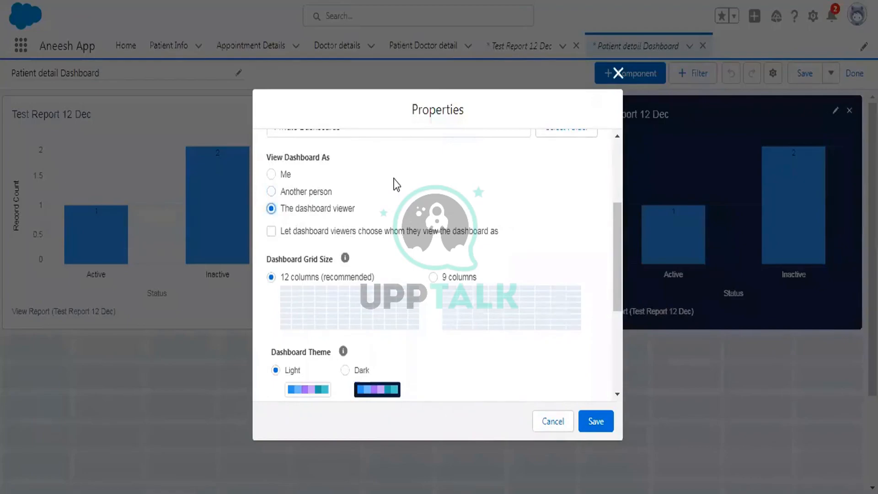
Set View Dashboard As to Another person and replace Insights User with Marketing User from the lookup
{"action": "left_click", "coordinate": [271, 192]}
{"action": "left_click", "coordinate": [382, 213]}
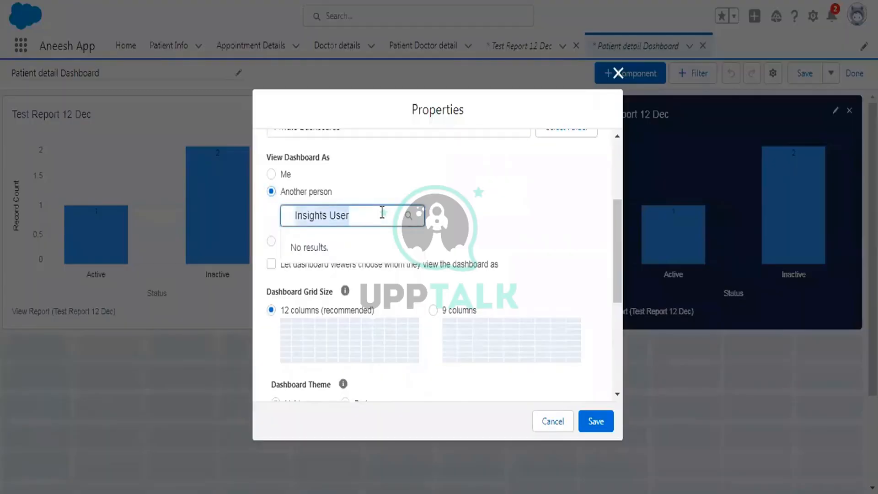
{"action": "key", "text": "BackSpace"}
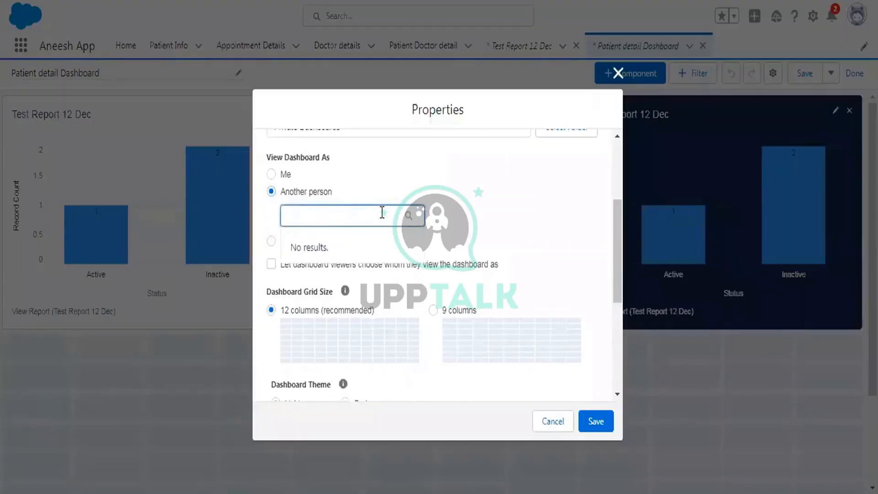
{"action": "left_click", "coordinate": [339, 255]}
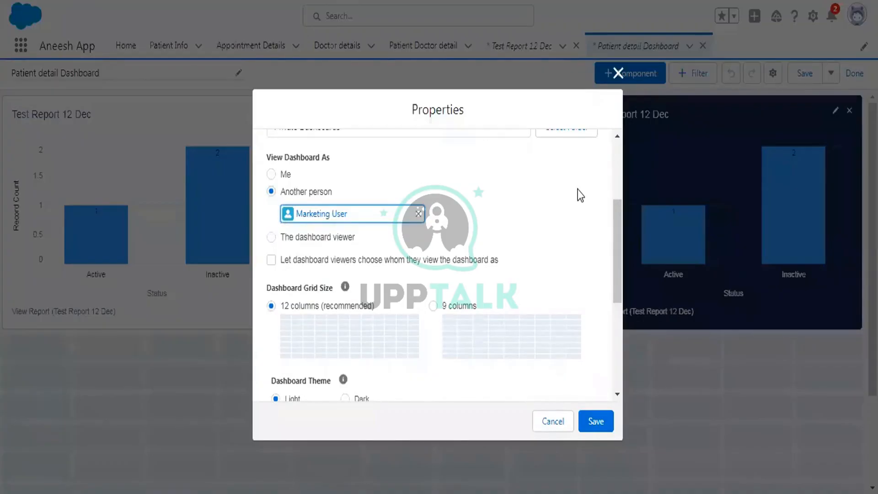
Set the dashboard theme to Dark, try the Nightfall palette, choose Ocean instead, and save the properties
{"action": "scroll", "coordinate": [580, 195], "scroll_direction": "down", "scroll_amount": 2}
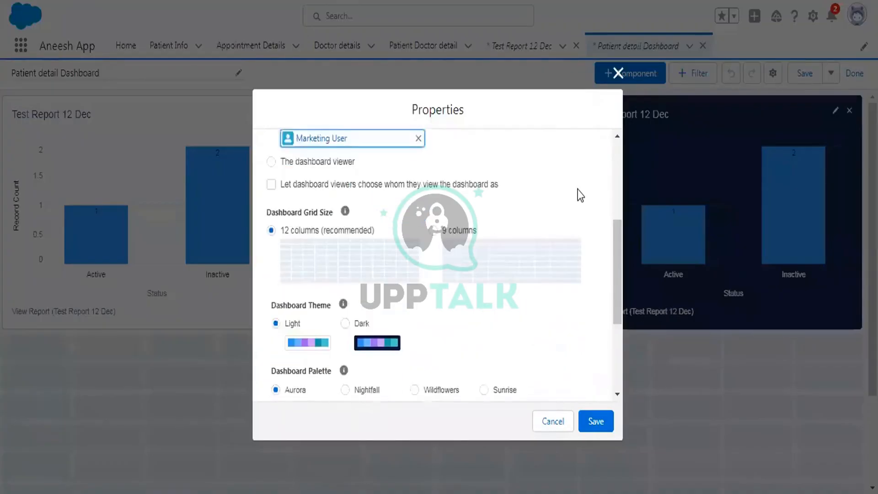
{"action": "left_click", "coordinate": [345, 324]}
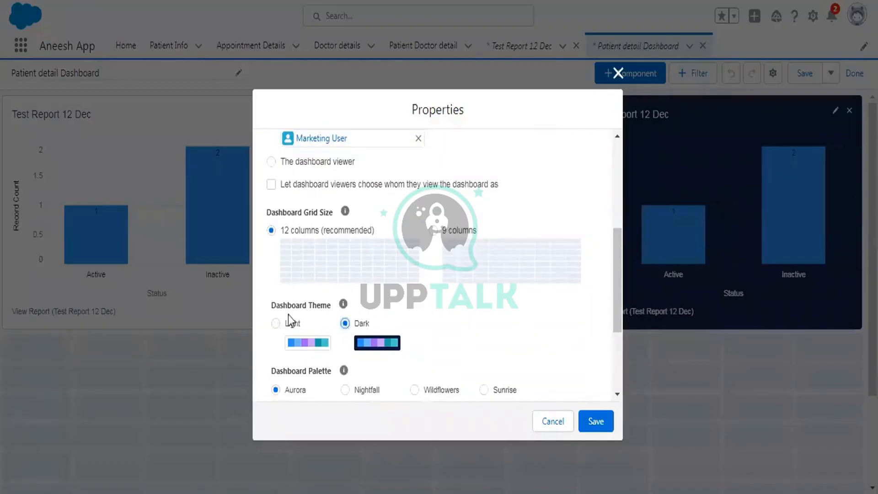
{"action": "mouse_move", "coordinate": [346, 304]}
{"action": "scroll", "coordinate": [362, 348], "scroll_direction": "down", "scroll_amount": 2}
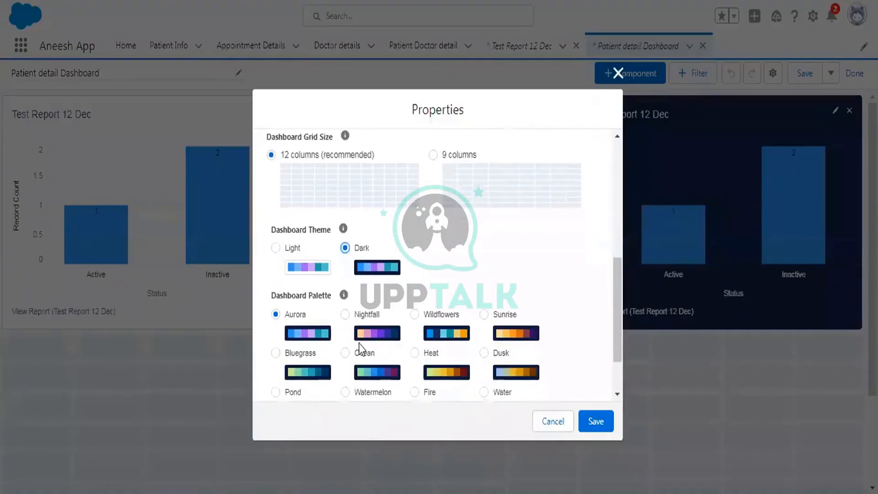
{"action": "left_click", "coordinate": [345, 314]}
{"action": "scroll", "coordinate": [428, 311], "scroll_direction": "down", "scroll_amount": 2}
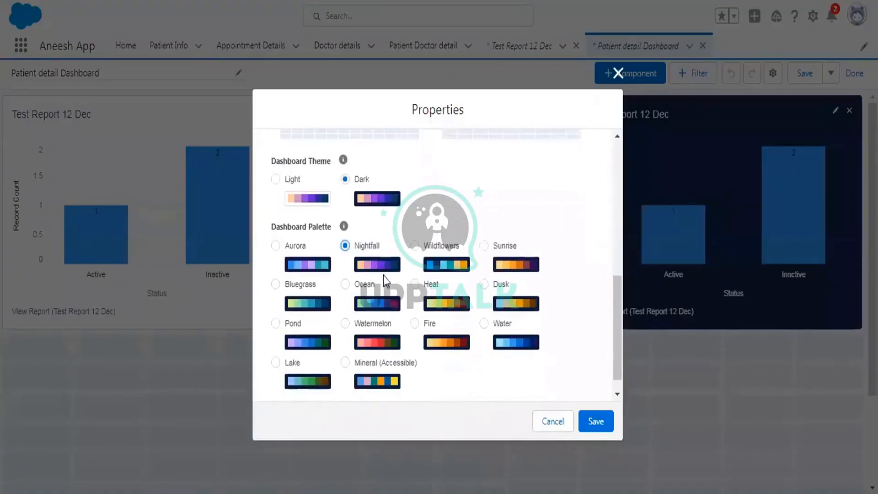
{"action": "left_click", "coordinate": [345, 284]}
{"action": "left_click", "coordinate": [595, 421]}
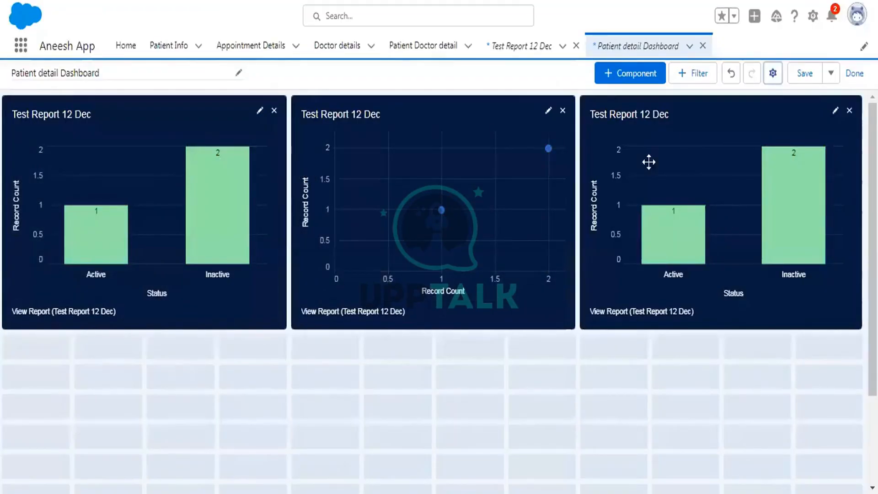
Reopen the dashboard properties, change the dashboard palette to Heat, and save the properties
{"action": "left_click", "coordinate": [775, 79]}
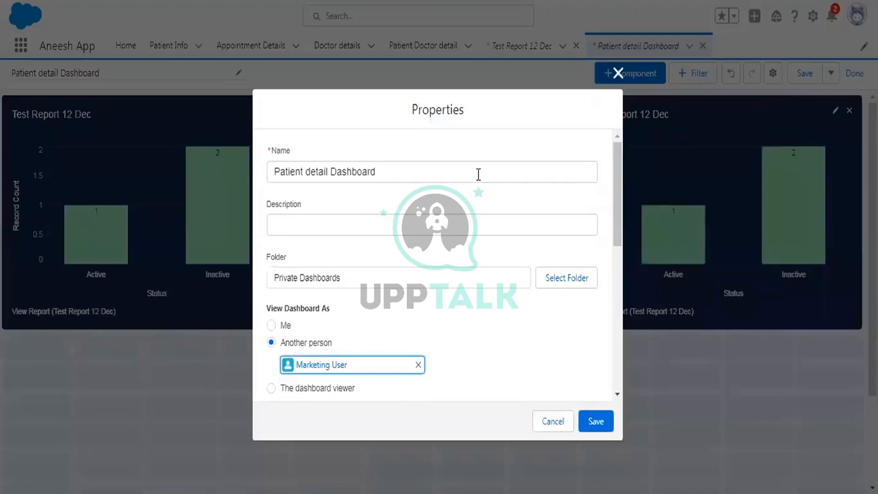
{"action": "scroll", "coordinate": [479, 174], "scroll_direction": "down", "scroll_amount": 5}
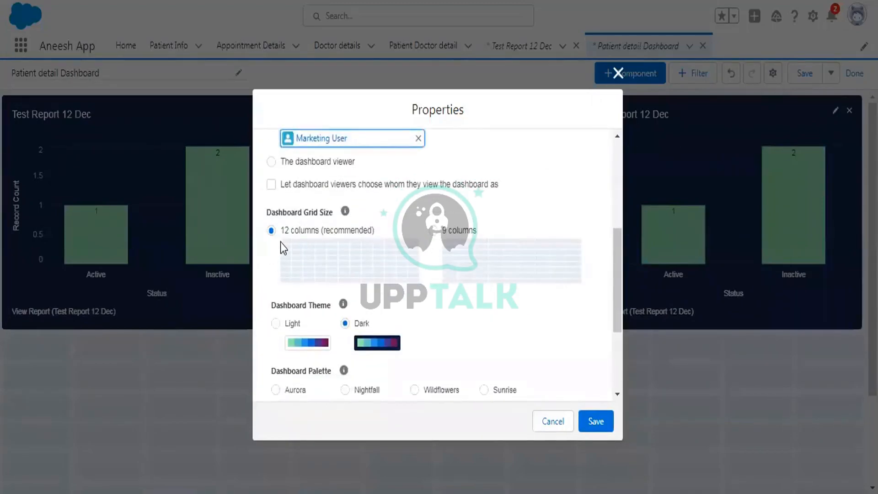
{"action": "scroll", "coordinate": [532, 237], "scroll_direction": "down", "scroll_amount": 3}
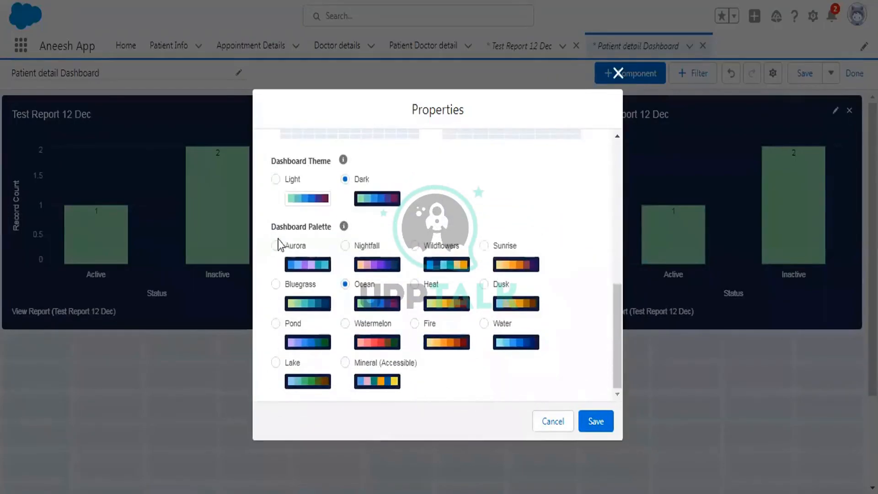
{"action": "left_click", "coordinate": [414, 284]}
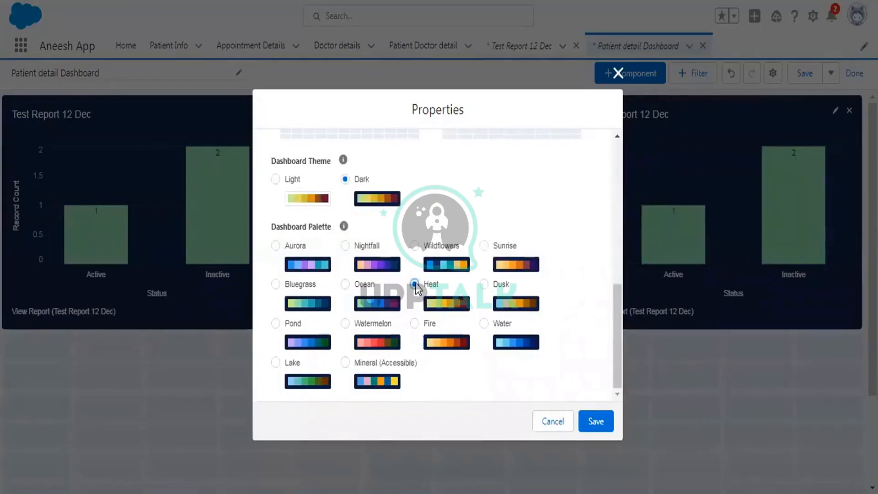
{"action": "left_click", "coordinate": [591, 426]}
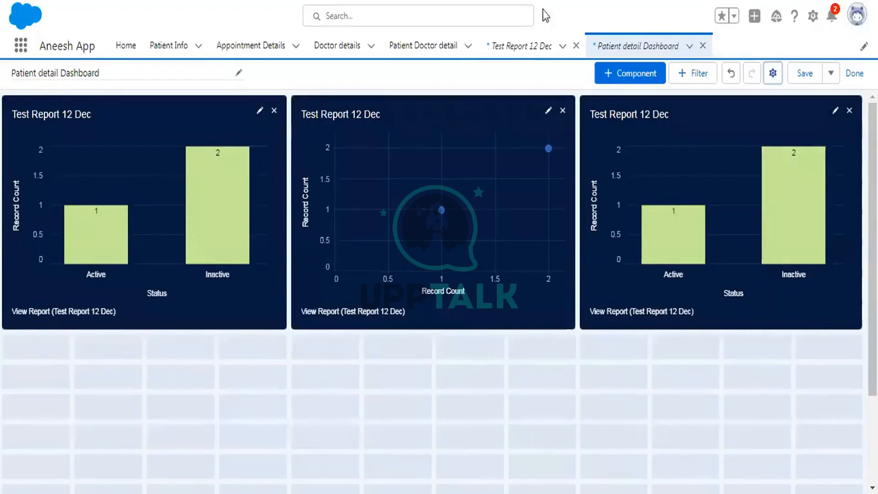
{"action": "left_click", "coordinate": [773, 74]}
{"action": "scroll", "coordinate": [367, 383], "scroll_direction": "down", "scroll_amount": 3}
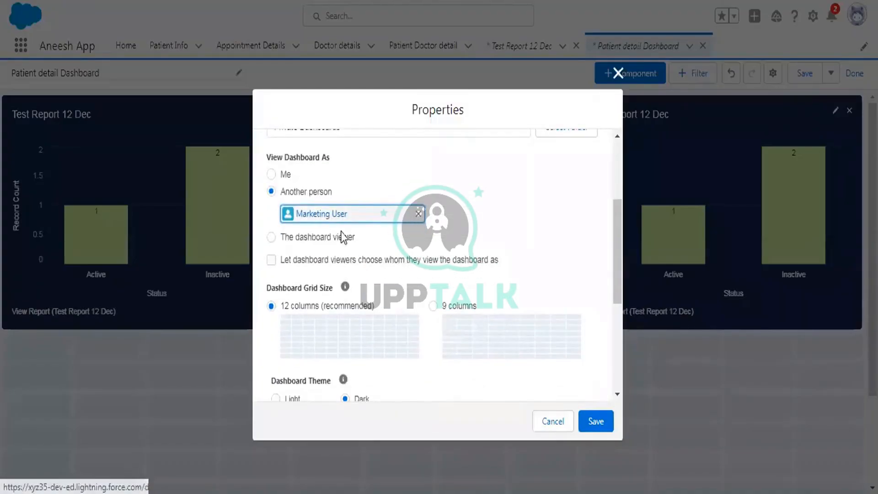
{"action": "left_click", "coordinate": [301, 236]}
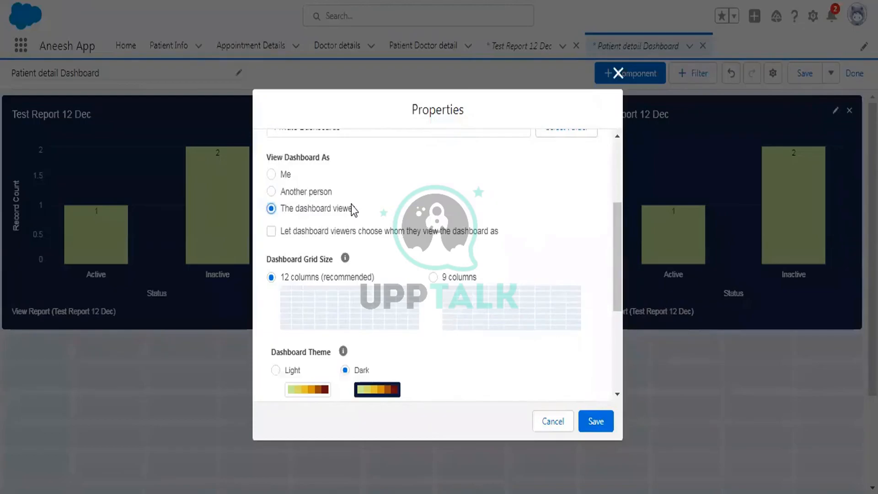
{"action": "scroll", "coordinate": [564, 195], "scroll_direction": "down", "scroll_amount": 4}
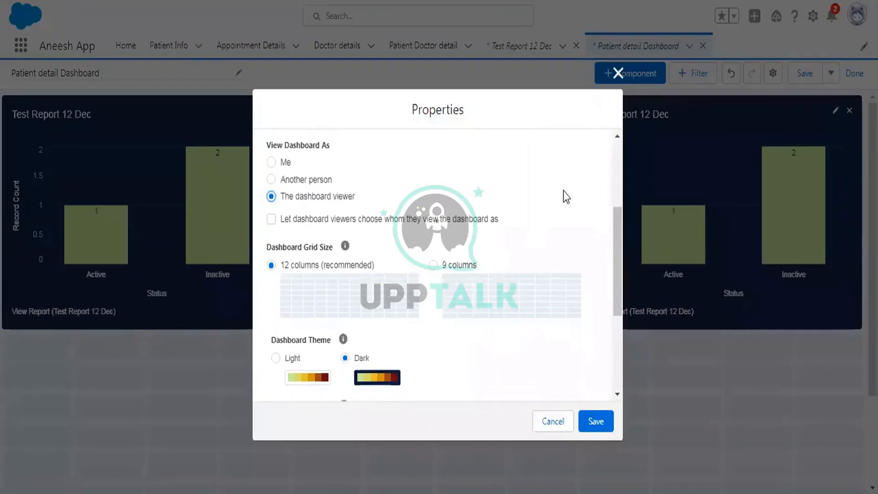
{"action": "left_click", "coordinate": [547, 423]}
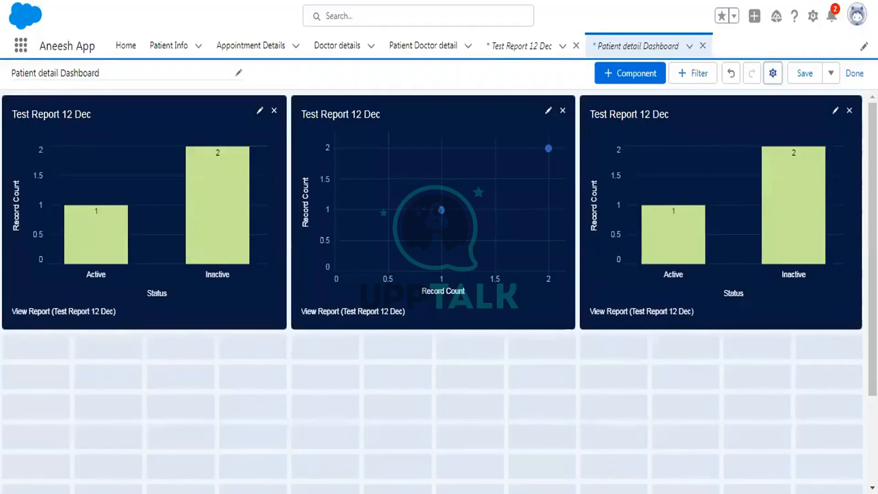
Save the Patient detail Dashboard changes, re-enter editing to save once more, leave edit mode, and try to refresh the dashboard
{"action": "left_click", "coordinate": [848, 74]}
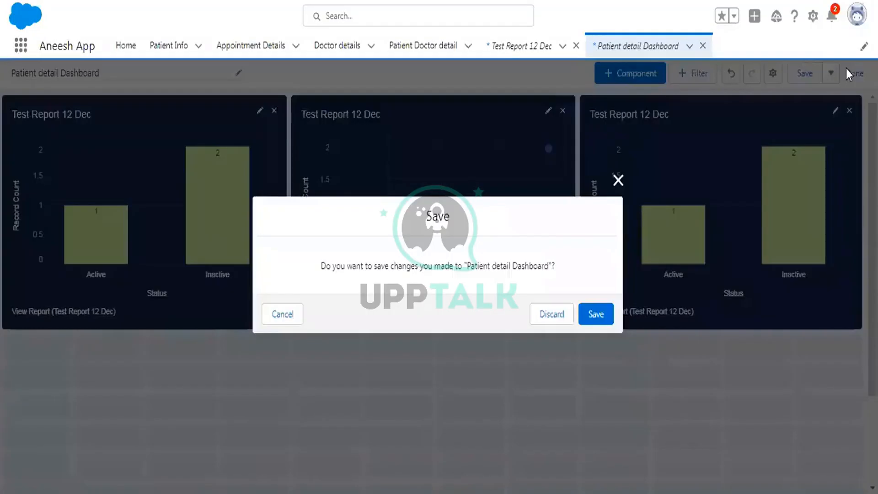
{"action": "left_click", "coordinate": [594, 314]}
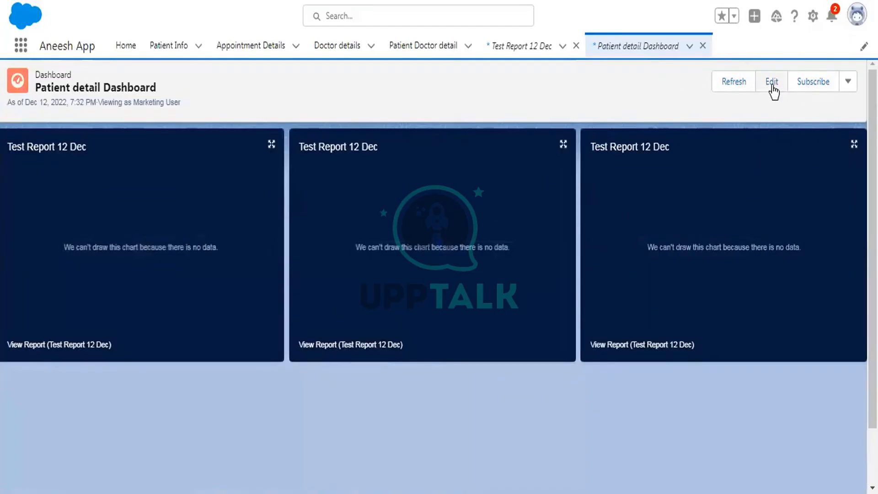
{"action": "left_click", "coordinate": [773, 86]}
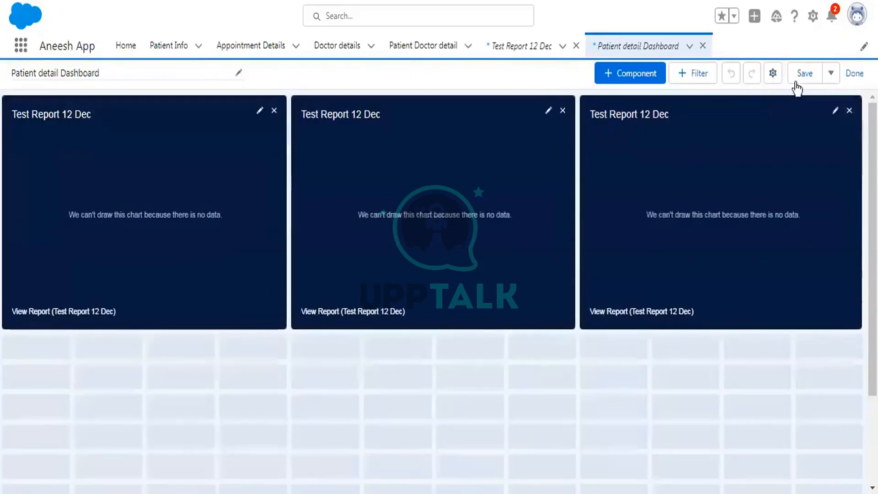
{"action": "left_click", "coordinate": [805, 73]}
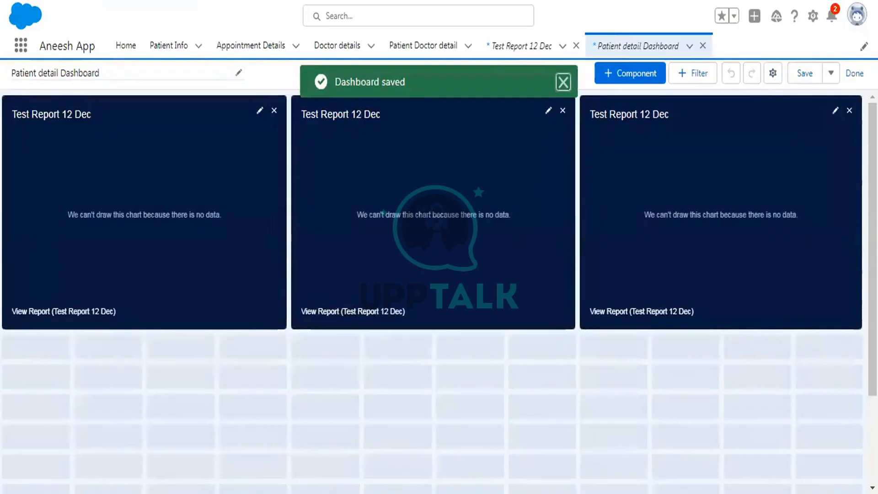
{"action": "left_click", "coordinate": [854, 73]}
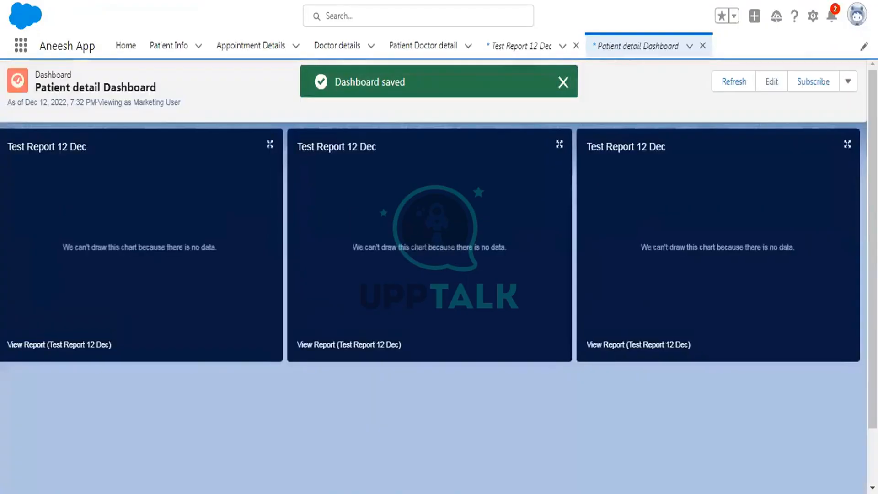
{"action": "left_click", "coordinate": [733, 88]}
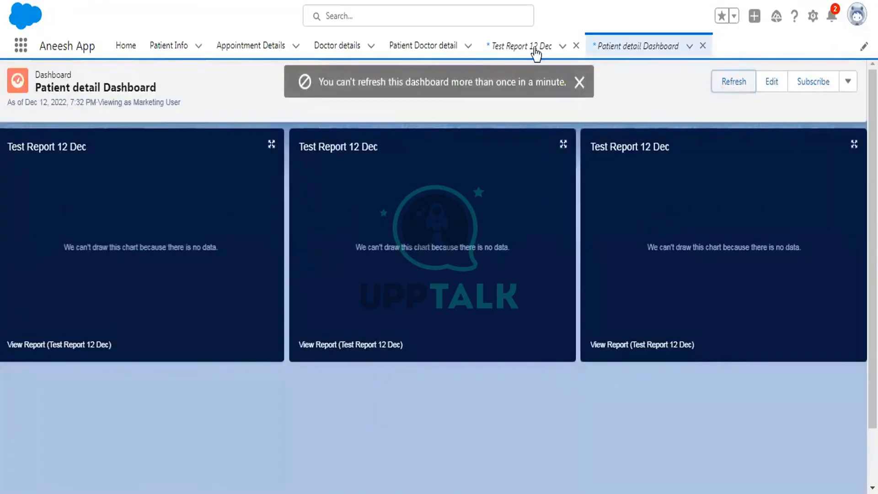
Open Test Report 12 Dec to check its records, and return to the Patient detail Dashboard
{"action": "left_click", "coordinate": [530, 45]}
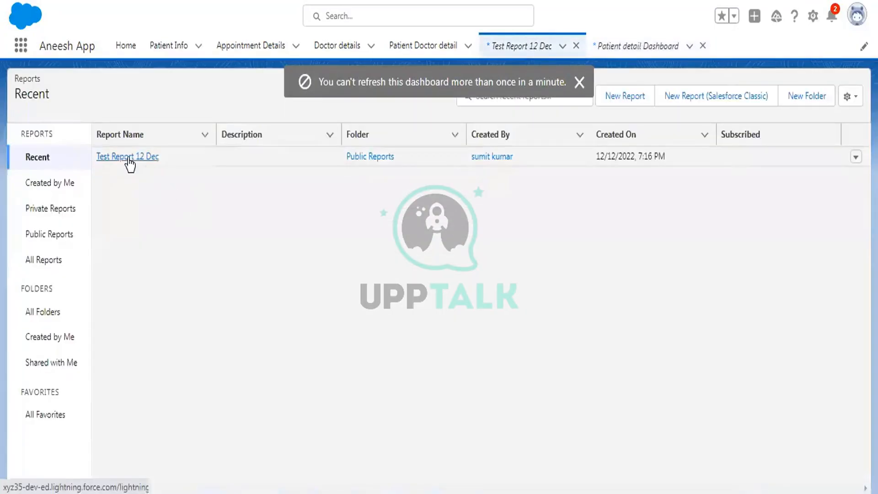
{"action": "left_click", "coordinate": [129, 156]}
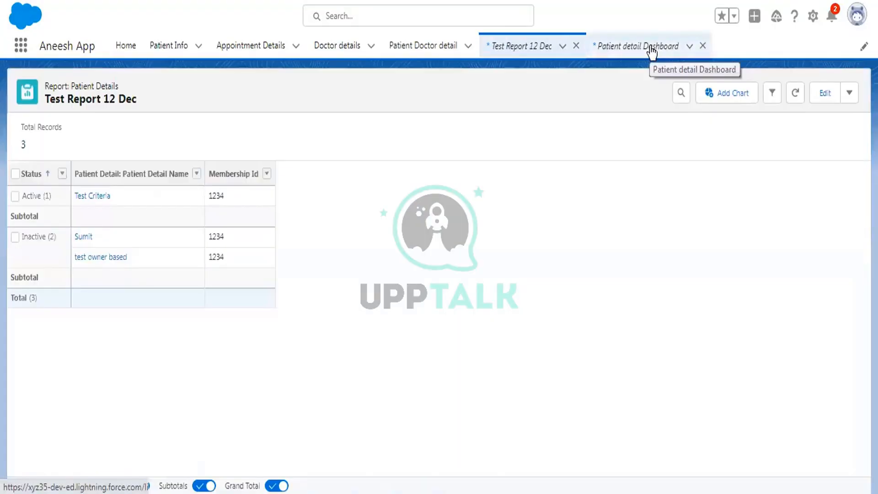
{"action": "left_click", "coordinate": [651, 50]}
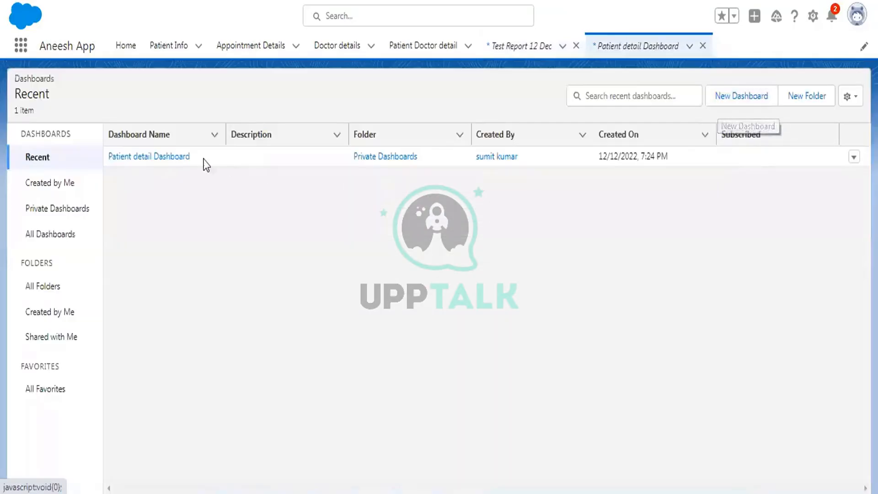
{"action": "left_click", "coordinate": [146, 156]}
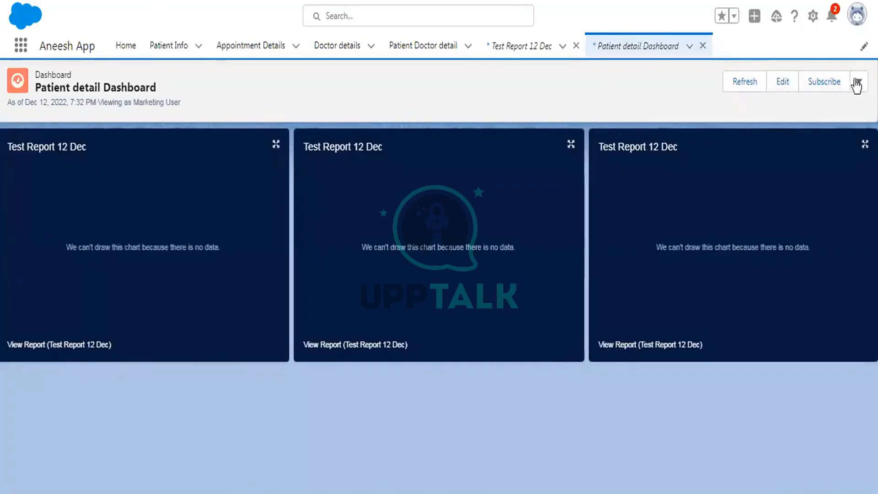
Edit the dashboard and add a filter on the Source field with the filter value equals Referral
{"action": "left_click", "coordinate": [781, 84]}
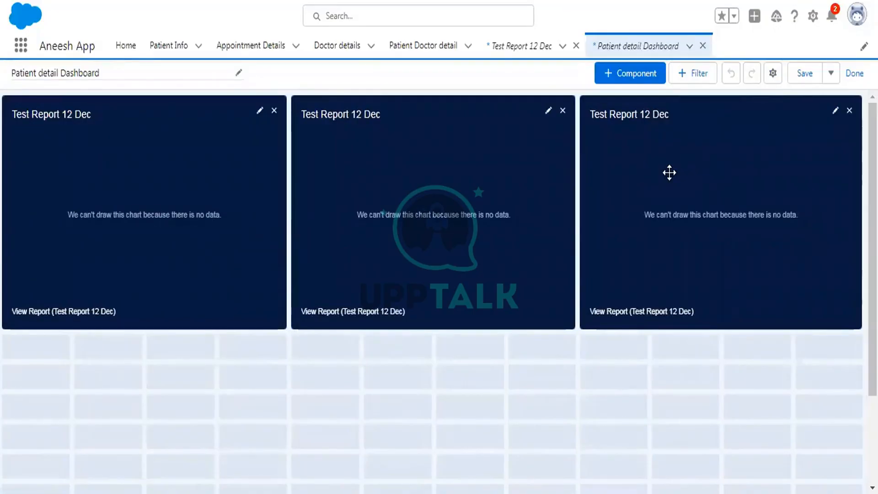
{"action": "left_click", "coordinate": [704, 75]}
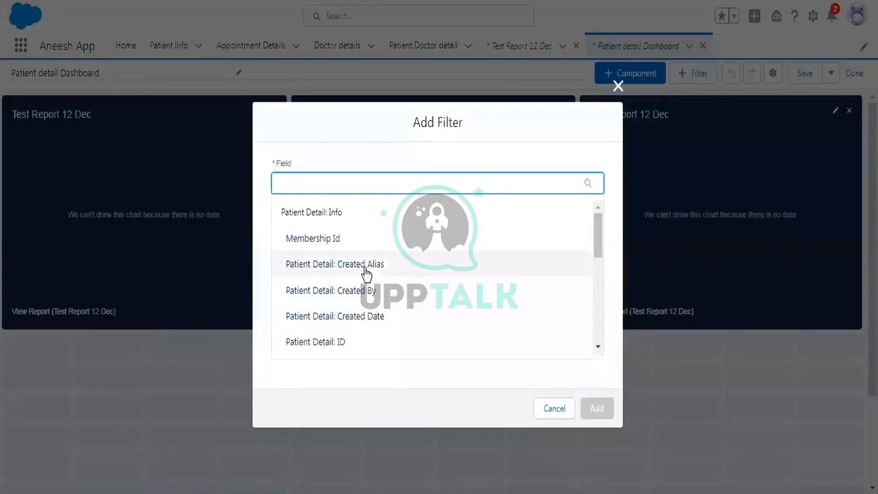
{"action": "scroll", "coordinate": [365, 274], "scroll_direction": "down", "scroll_amount": 6}
{"action": "scroll", "coordinate": [365, 274], "scroll_direction": "up", "scroll_amount": 6}
{"action": "scroll", "coordinate": [366, 274], "scroll_direction": "down", "scroll_amount": 5}
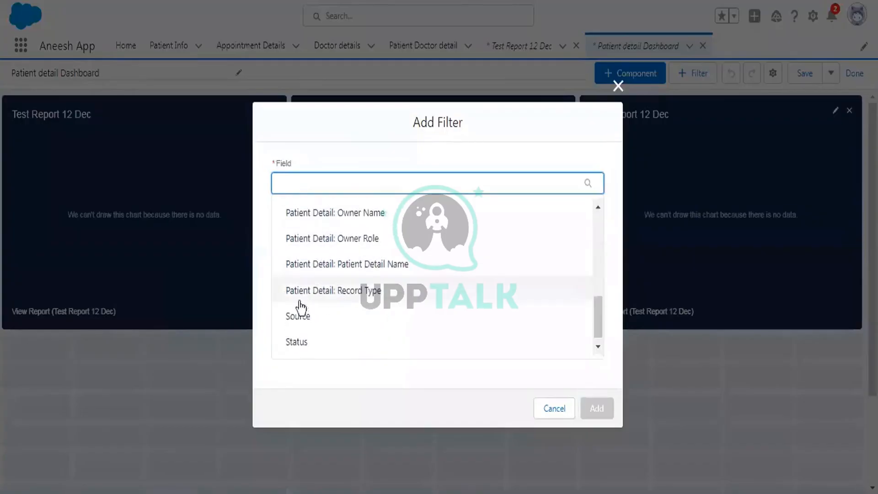
{"action": "left_click", "coordinate": [300, 318]}
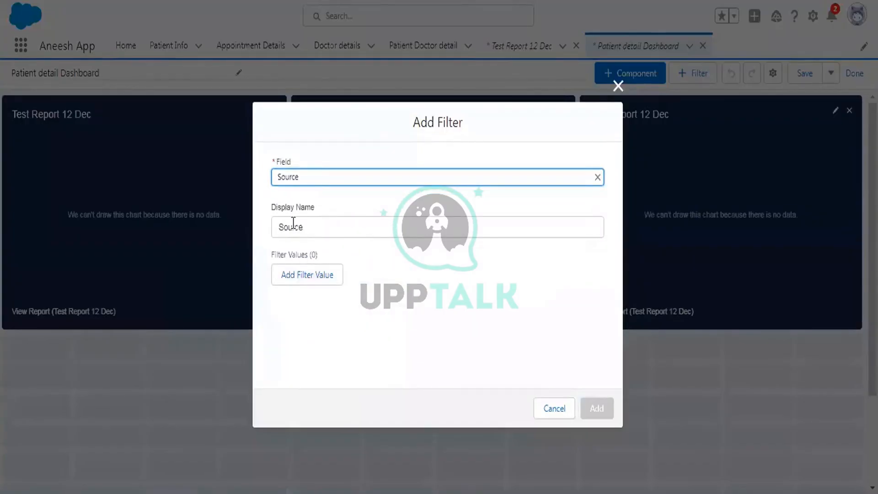
{"action": "left_click", "coordinate": [321, 274]}
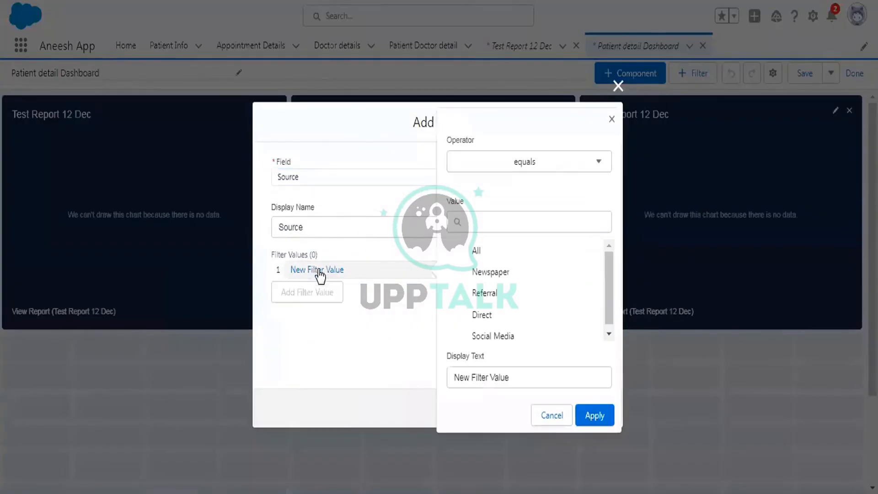
{"action": "left_click", "coordinate": [495, 294]}
{"action": "left_click", "coordinate": [594, 415]}
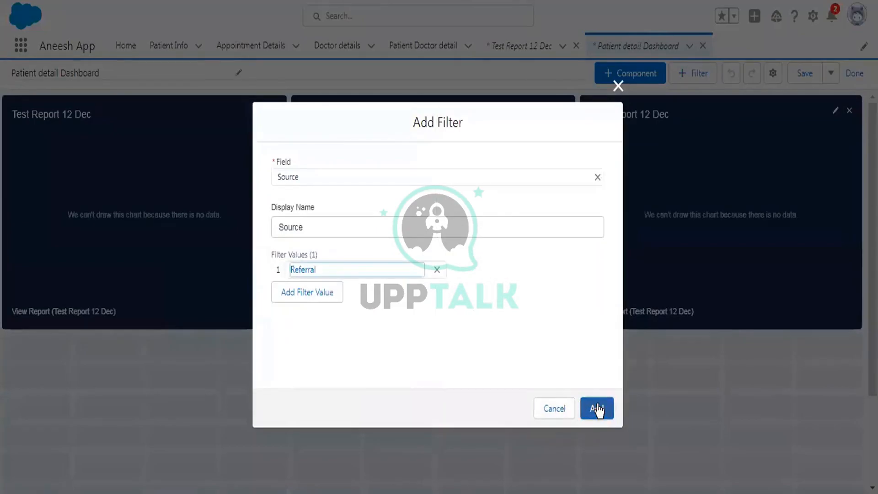
{"action": "left_click", "coordinate": [597, 409]}
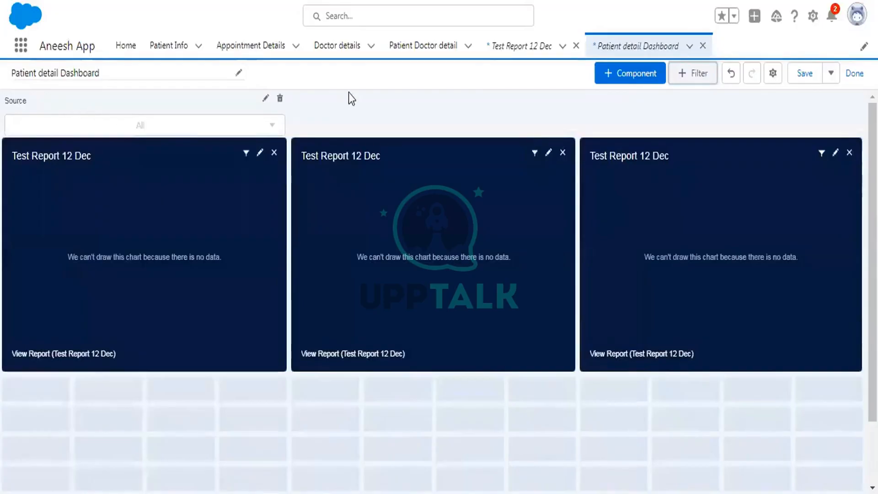
{"action": "left_click", "coordinate": [97, 72]}
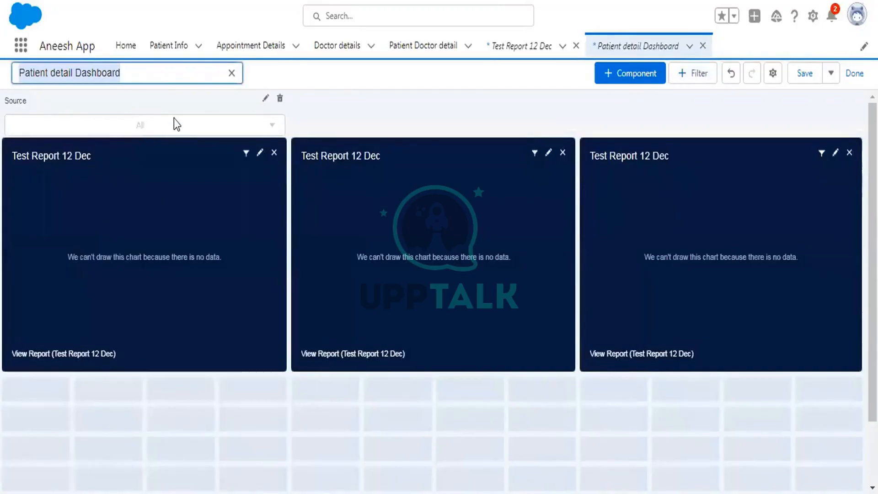
Check the Source filter's settings without changing them, and leave edit mode with the dashboard changes saved
{"action": "left_click", "coordinate": [265, 98]}
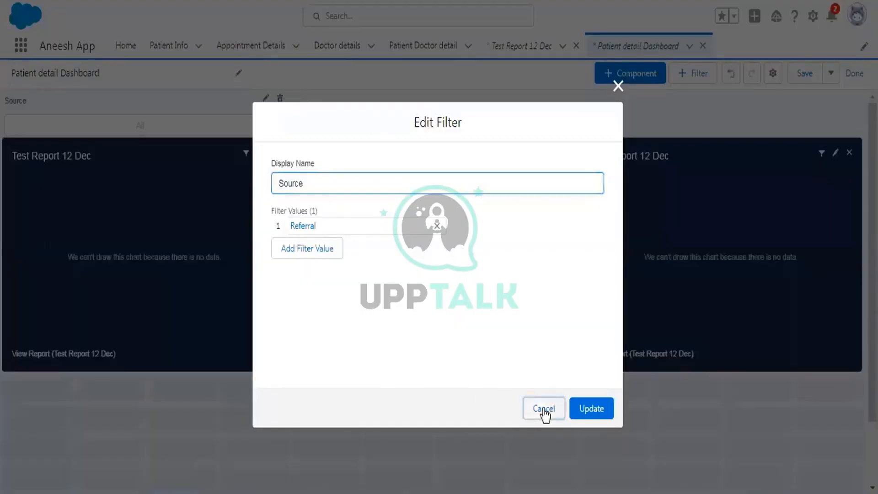
{"action": "left_click", "coordinate": [544, 409]}
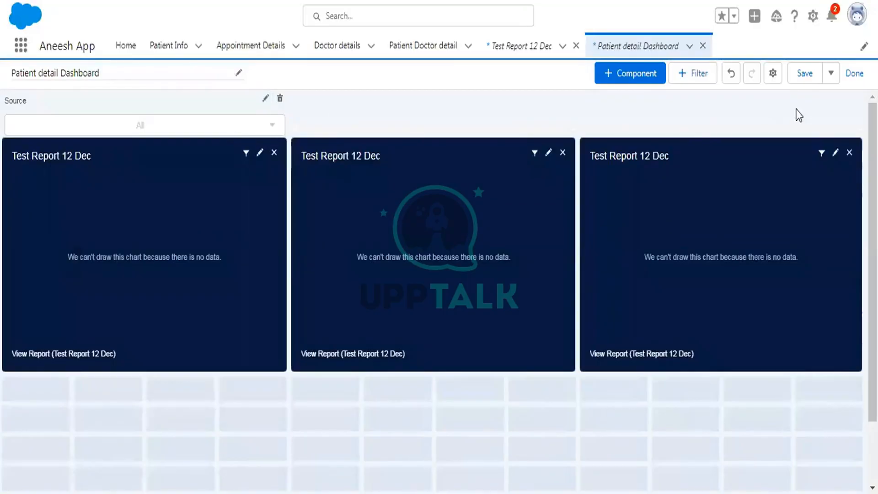
{"action": "left_click", "coordinate": [853, 74]}
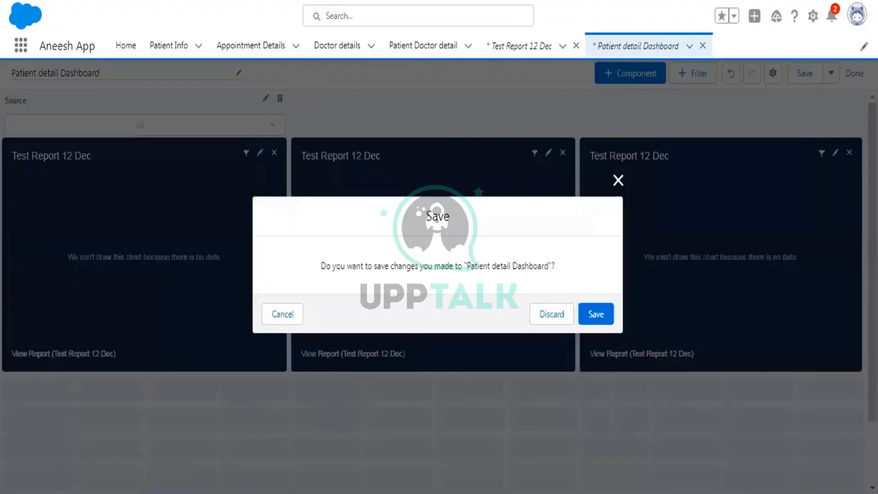
{"action": "left_click", "coordinate": [594, 314]}
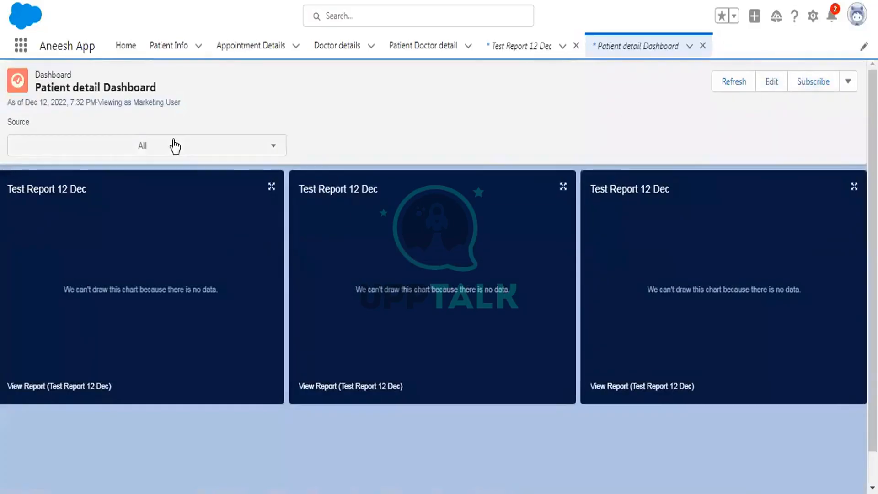
Filter the Patient detail Dashboard by Source equals Referral
{"action": "left_click", "coordinate": [173, 145]}
{"action": "left_click", "coordinate": [94, 195]}
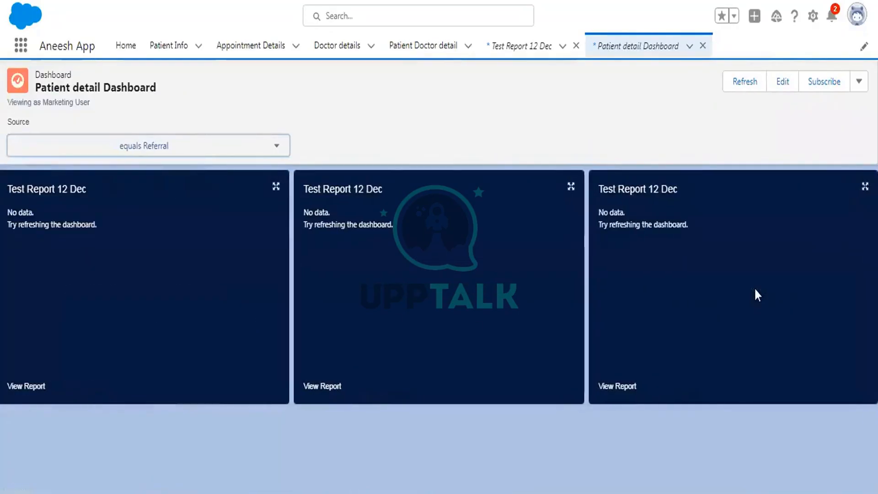
Edit the dashboard and add a horizontal bar chart component from Test Report 12 Dec, with Status against Record Count
{"action": "left_click", "coordinate": [783, 86]}
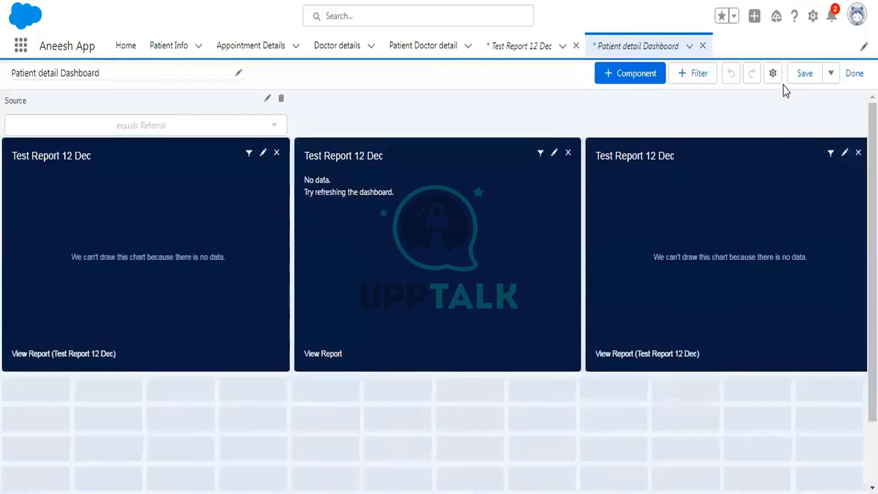
{"action": "left_click", "coordinate": [657, 85]}
{"action": "left_click", "coordinate": [386, 300]}
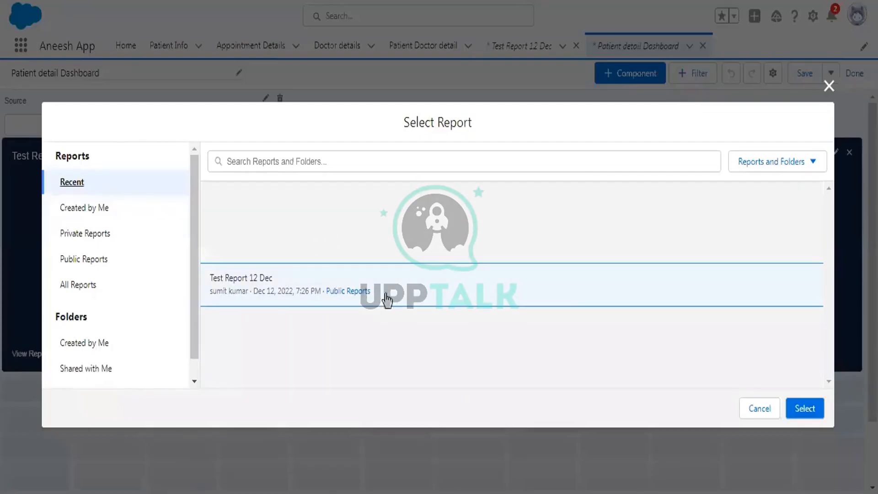
{"action": "left_click", "coordinate": [814, 408]}
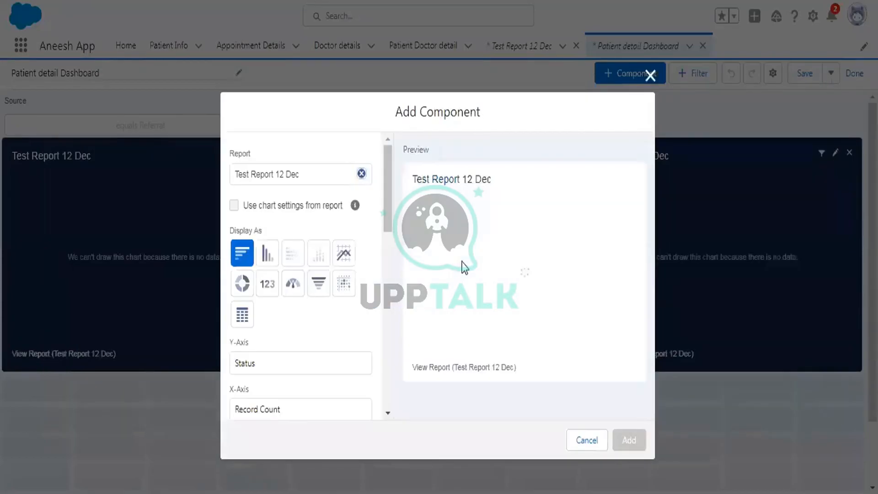
{"action": "left_click", "coordinate": [624, 438]}
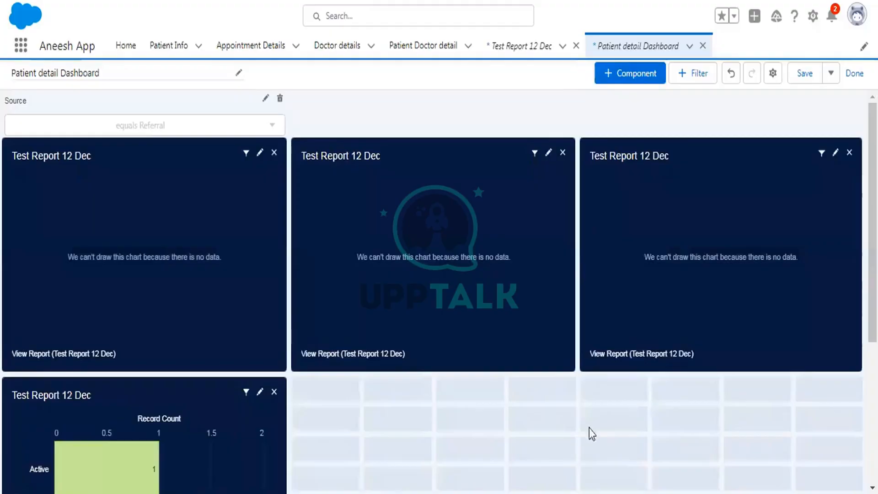
Remove the three Test Report 12 Dec components without data from the dashboard, keeping the new bar chart
{"action": "scroll", "coordinate": [335, 231], "scroll_direction": "down", "scroll_amount": 2}
{"action": "scroll", "coordinate": [275, 151], "scroll_direction": "up", "scroll_amount": 2}
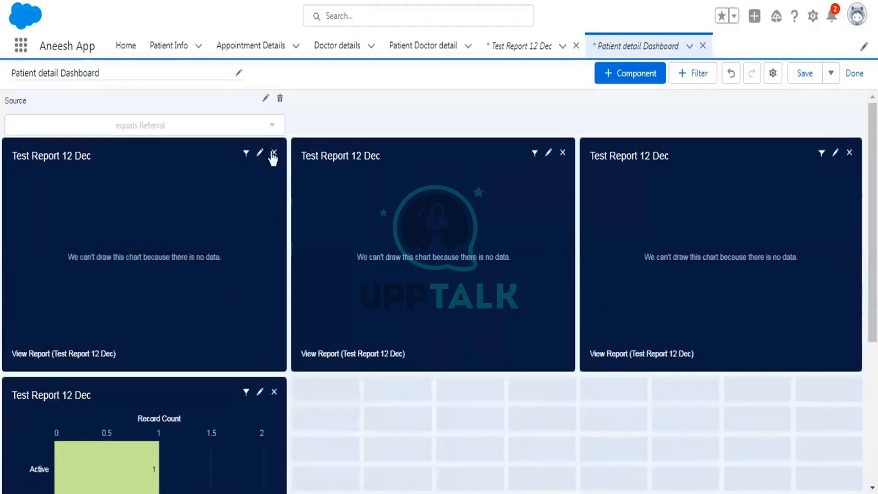
{"action": "left_click", "coordinate": [273, 153]}
{"action": "left_click", "coordinate": [562, 153]}
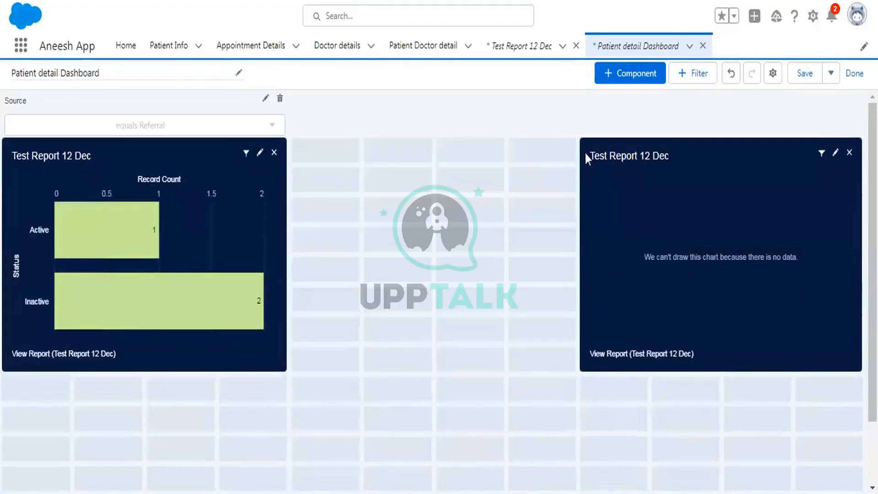
{"action": "left_click", "coordinate": [849, 153]}
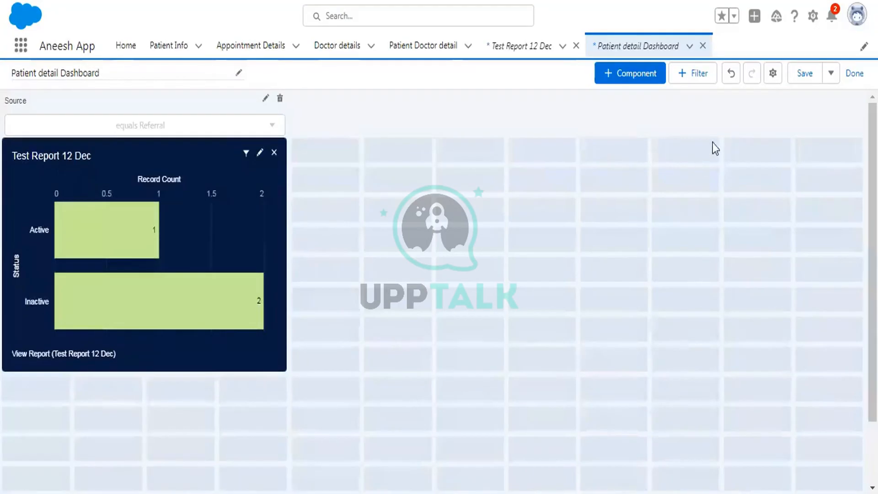
Save the dashboard and leave edit mode, and set the Source filter back to All
{"action": "left_click", "coordinate": [806, 75]}
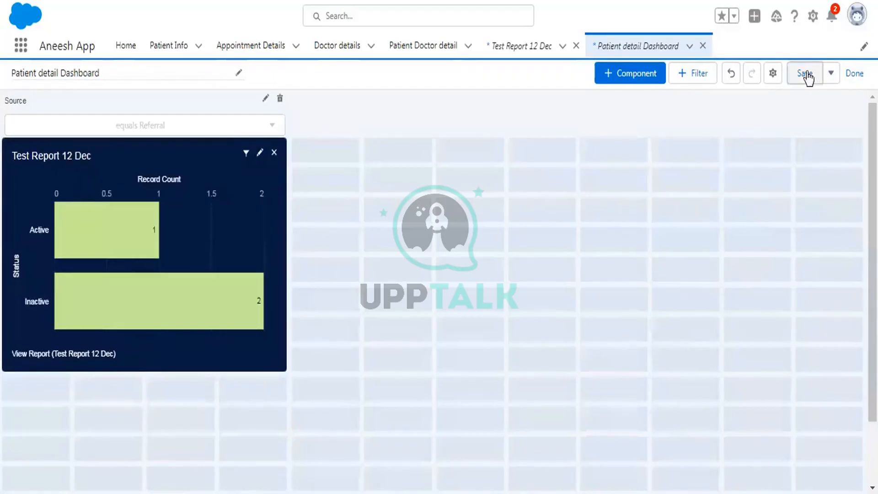
{"action": "left_click", "coordinate": [853, 73]}
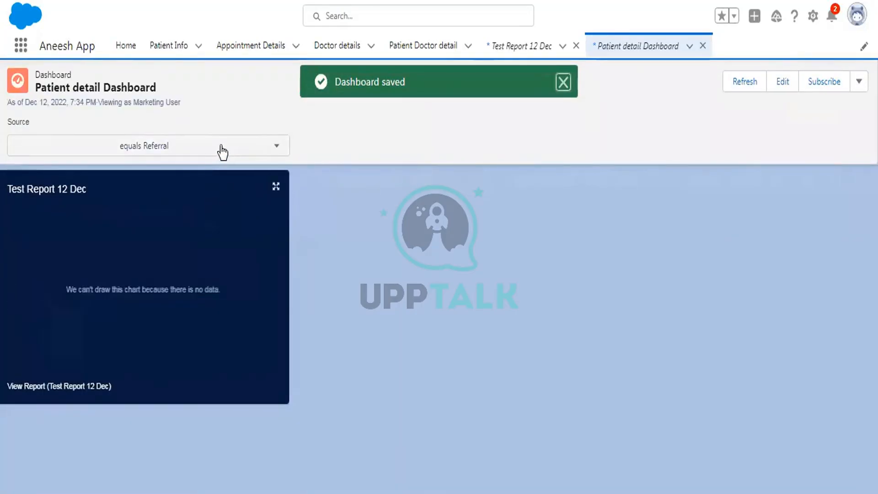
{"action": "left_click", "coordinate": [131, 151]}
{"action": "left_click", "coordinate": [92, 166]}
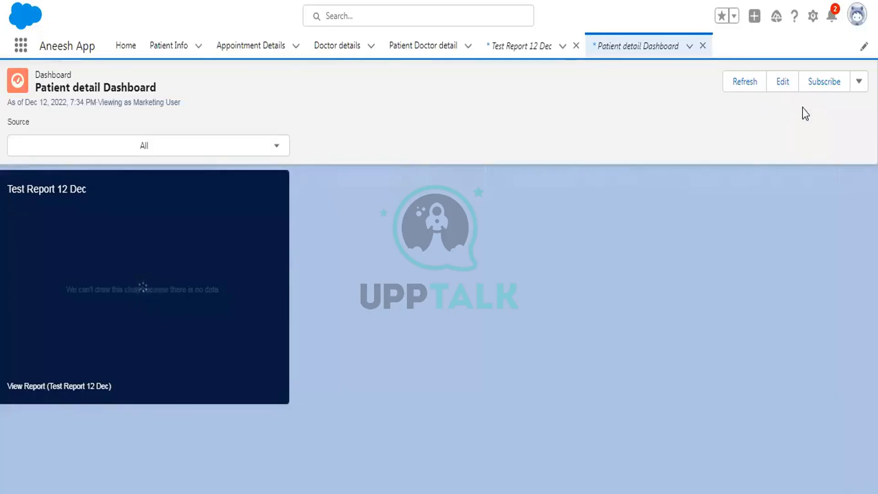
Show the dashboard's additional actions: Download, Save As, New Dashboard and Delete
{"action": "left_click", "coordinate": [859, 81]}
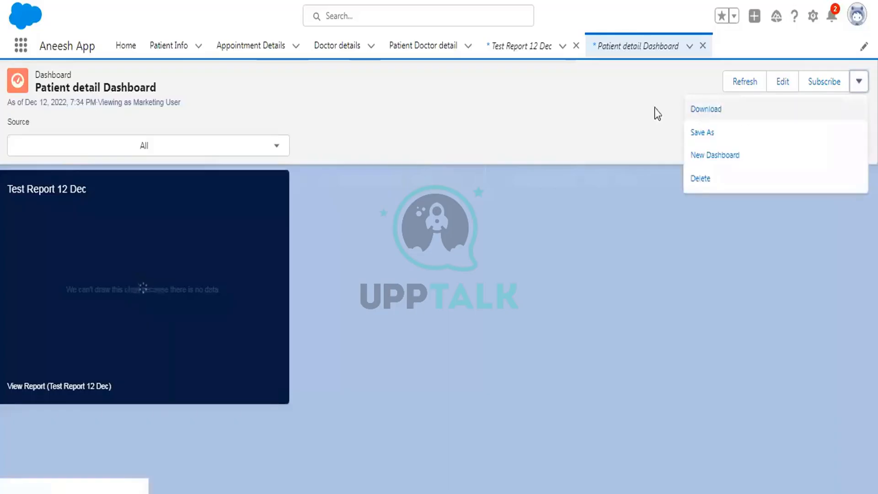
{"action": "left_click", "coordinate": [607, 111]}
{"action": "left_click", "coordinate": [859, 81]}
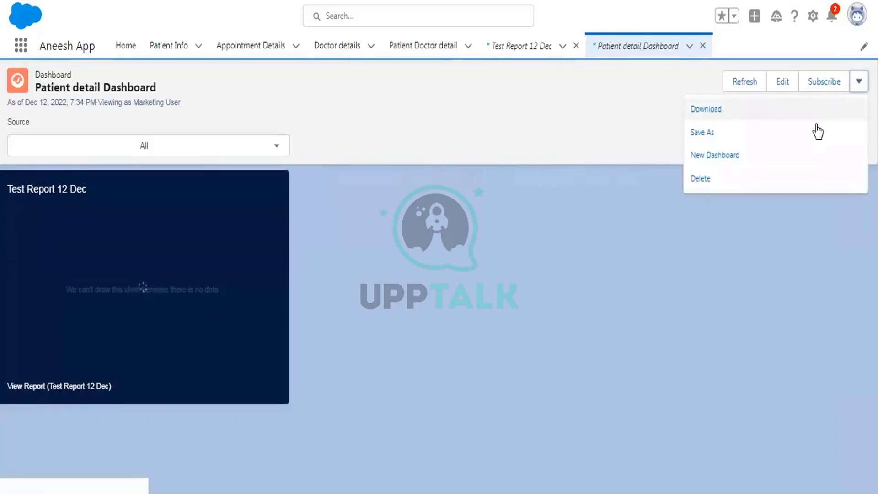